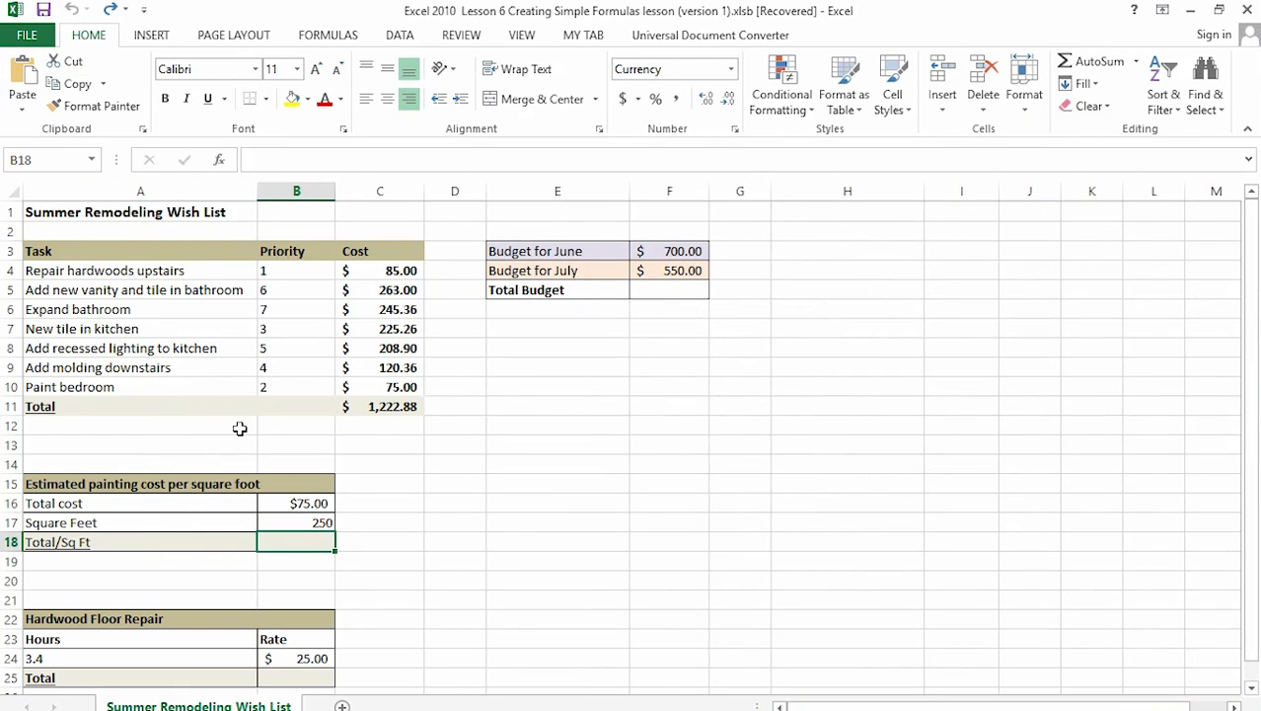
Step: Examine the Estimated painting cost per square foot table and the Hardwood Floor Repair table below it
scroll(406, 510, "down", 2)
scroll(407, 510, "down", 1)
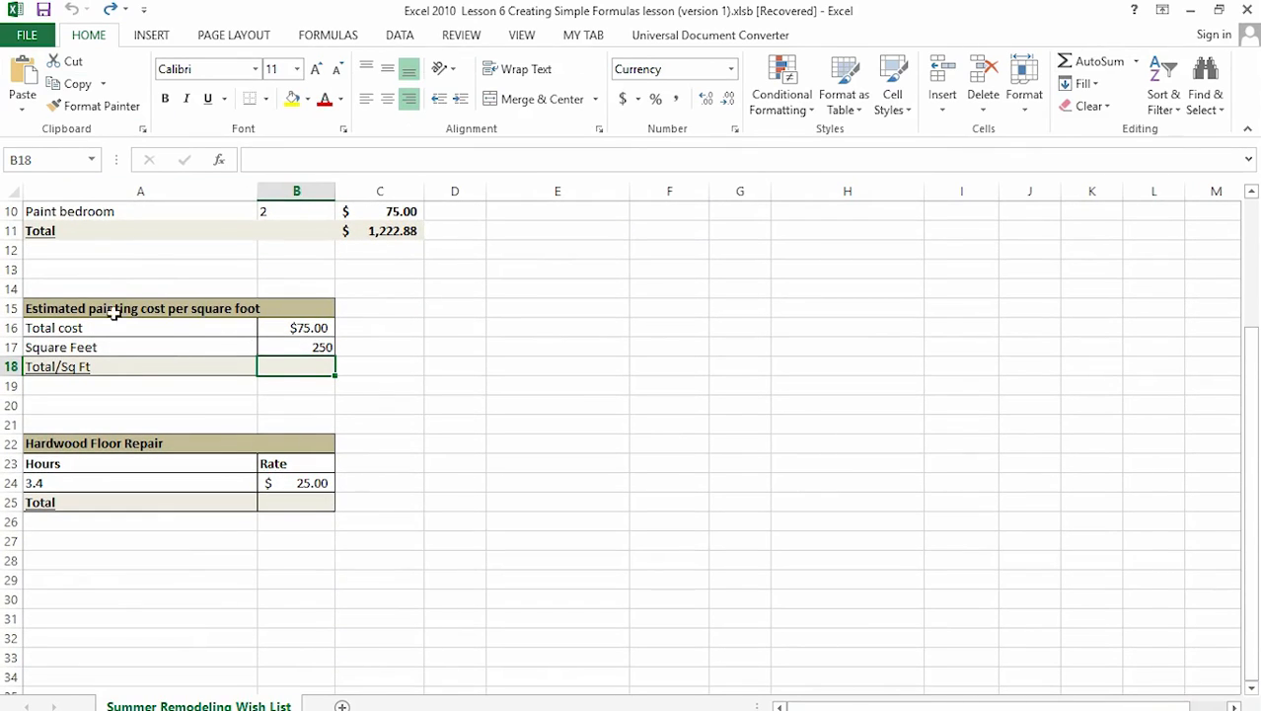
left_click(59, 309)
mouse_move(76, 311)
left_mouse_down()
mouse_move(290, 333)
mouse_move(291, 359)
left_mouse_up()
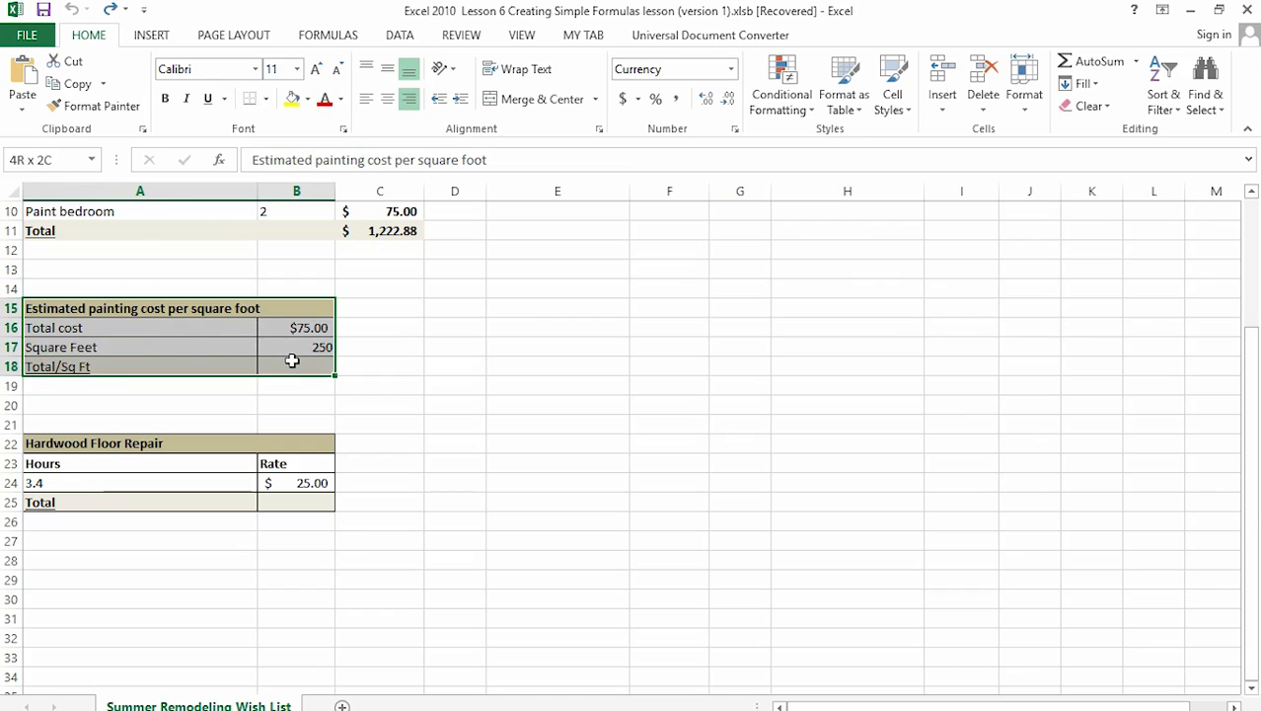
left_click(420, 383)
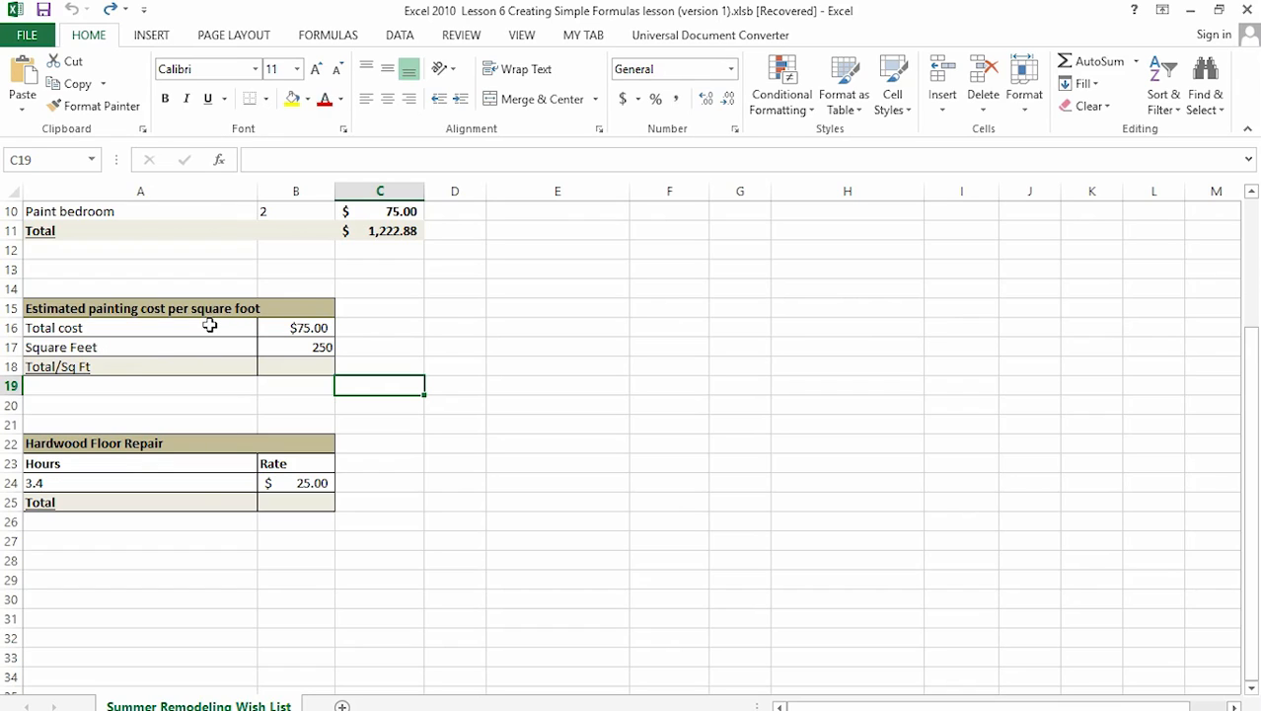
left_click(287, 368)
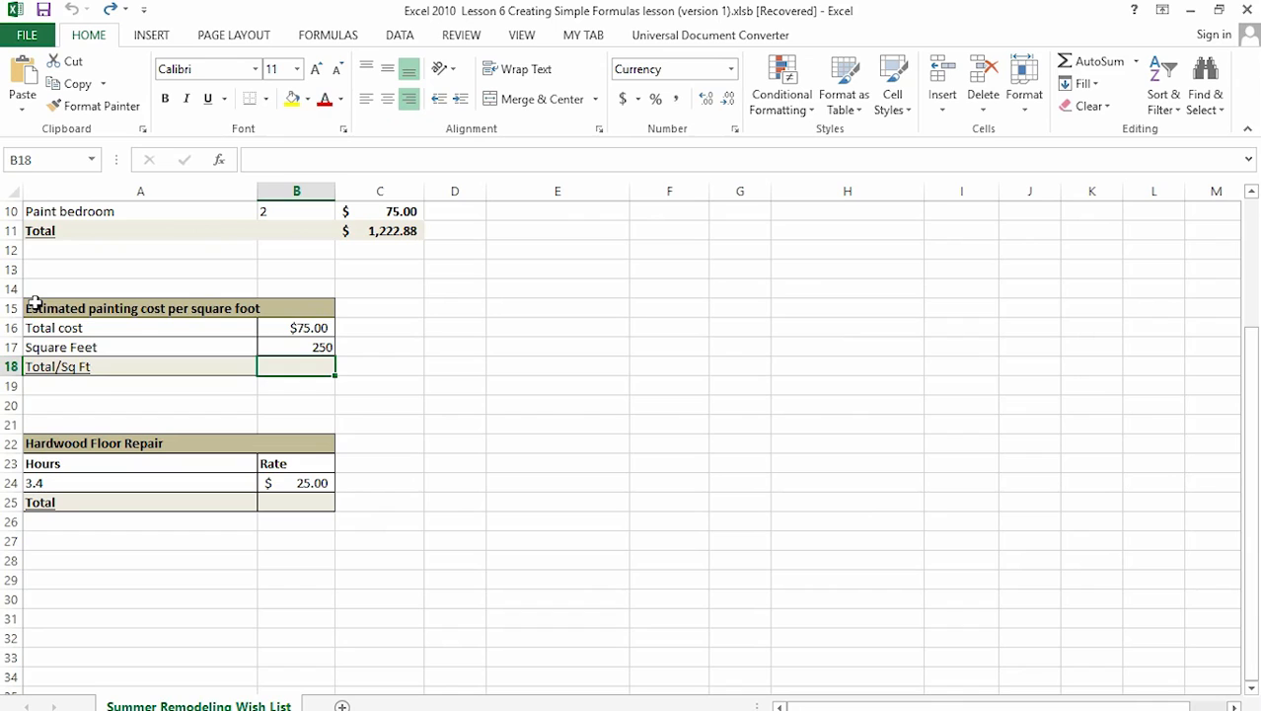
left_click_drag(34, 304, 330, 499)
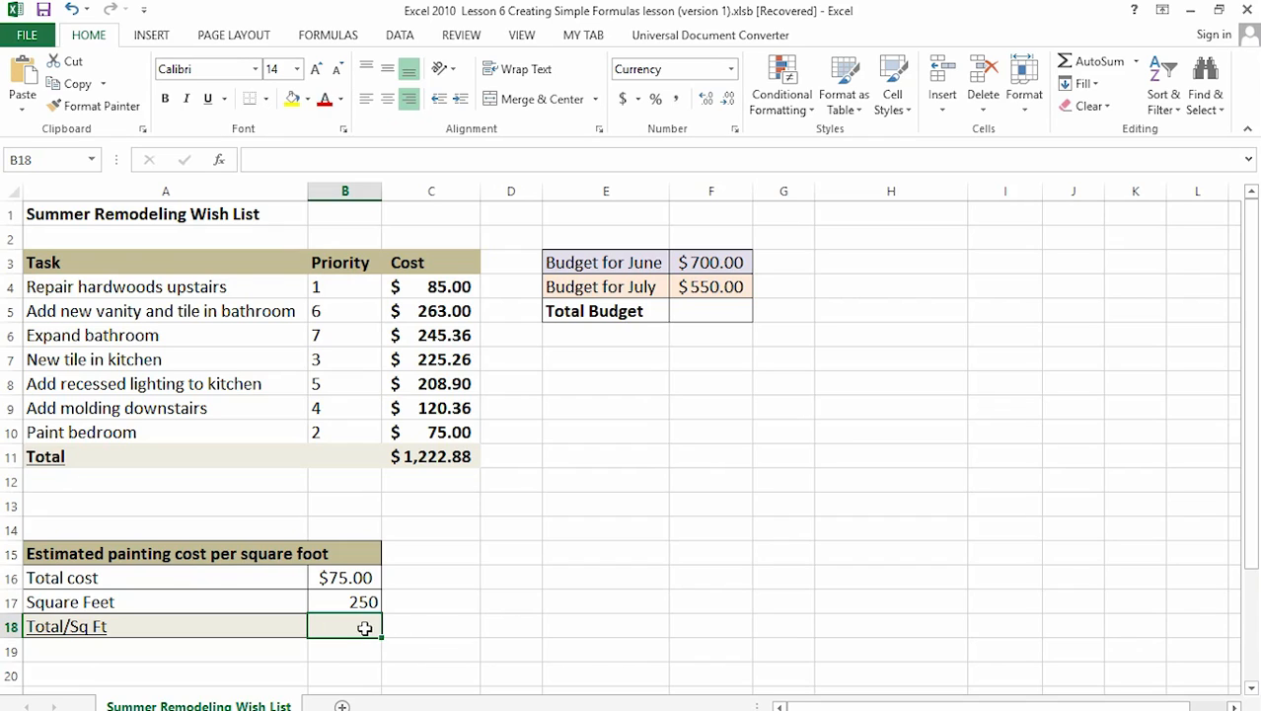
Step: Calculate the painting cost per square foot in cell B18 with the formula =75/250
type("=")
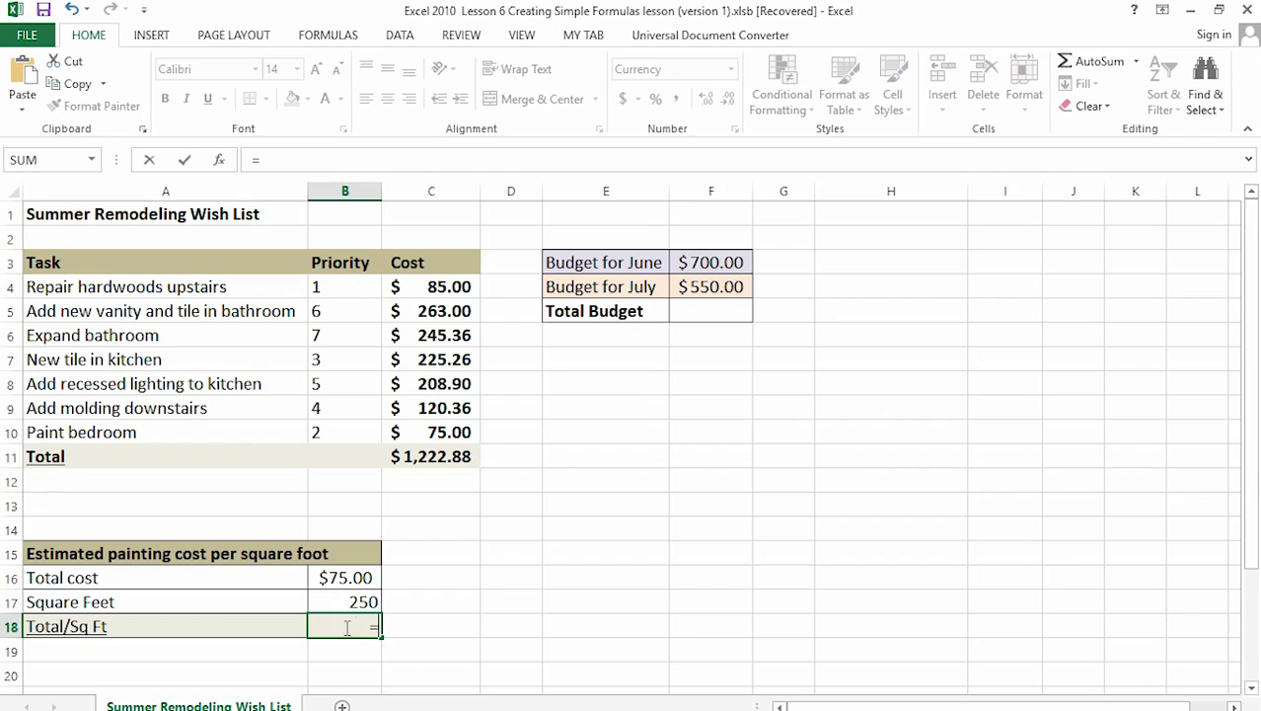
type("75")
type("/")
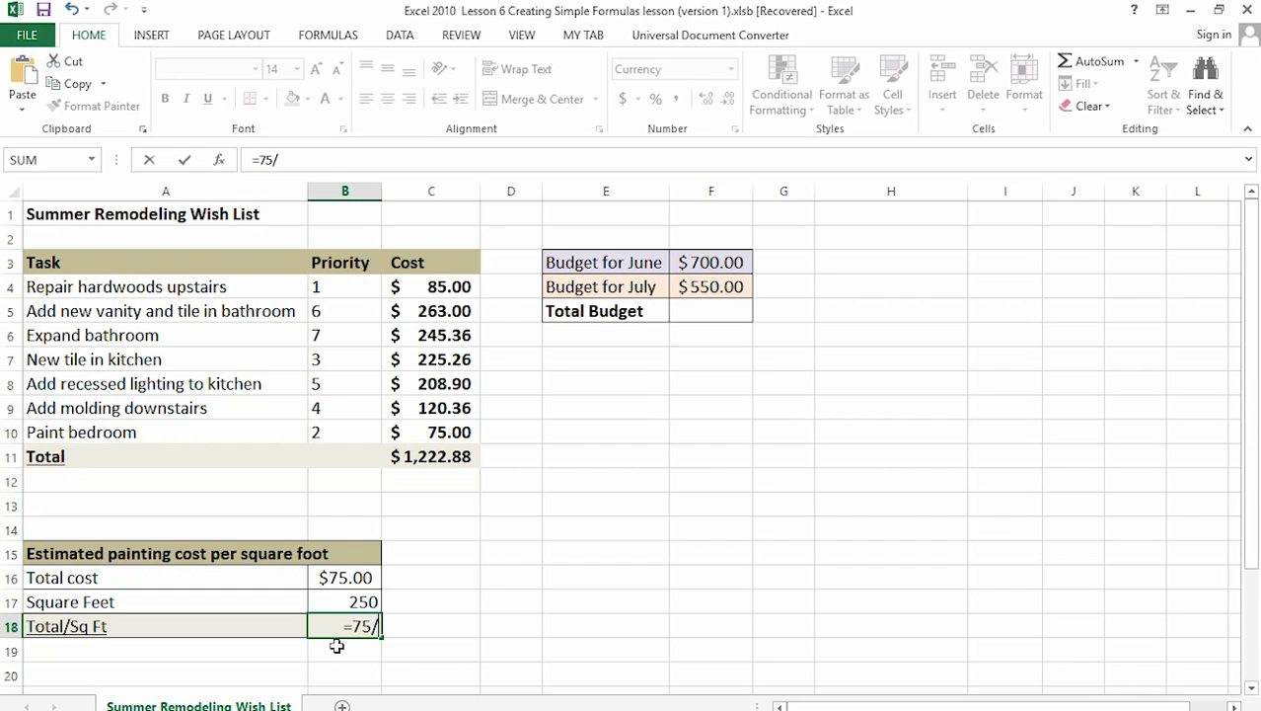
type("250")
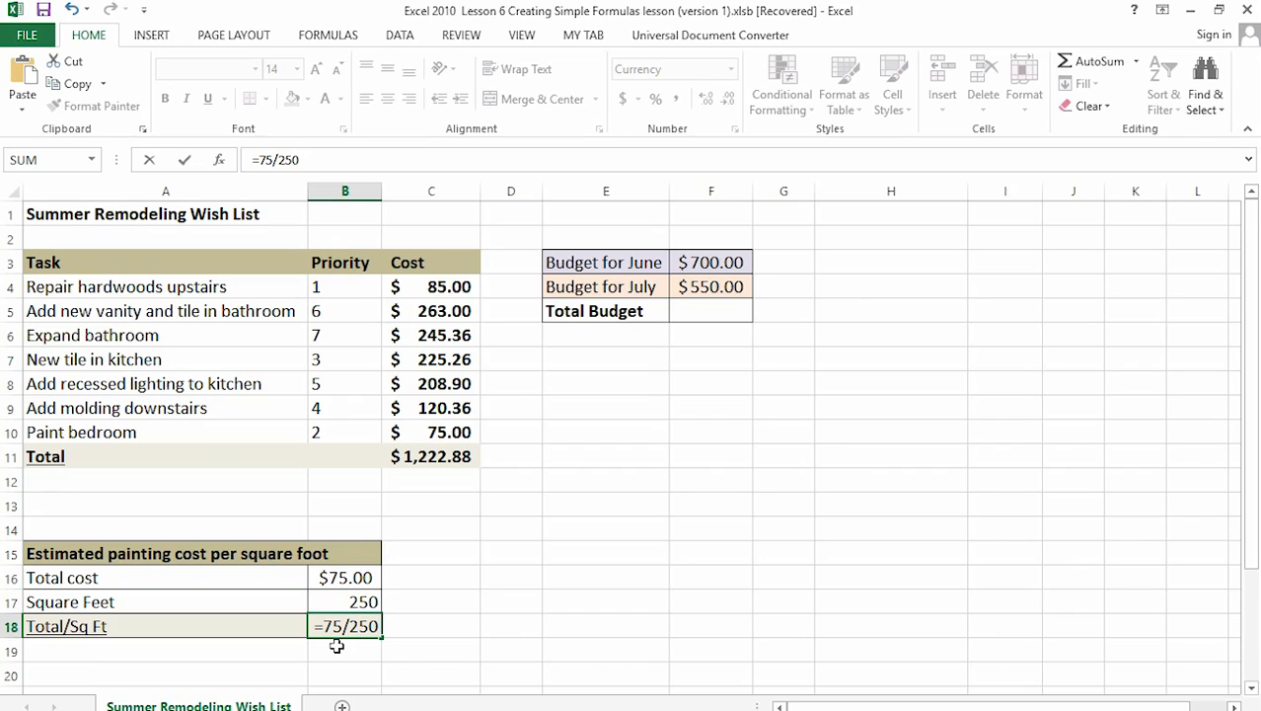
key("Return")
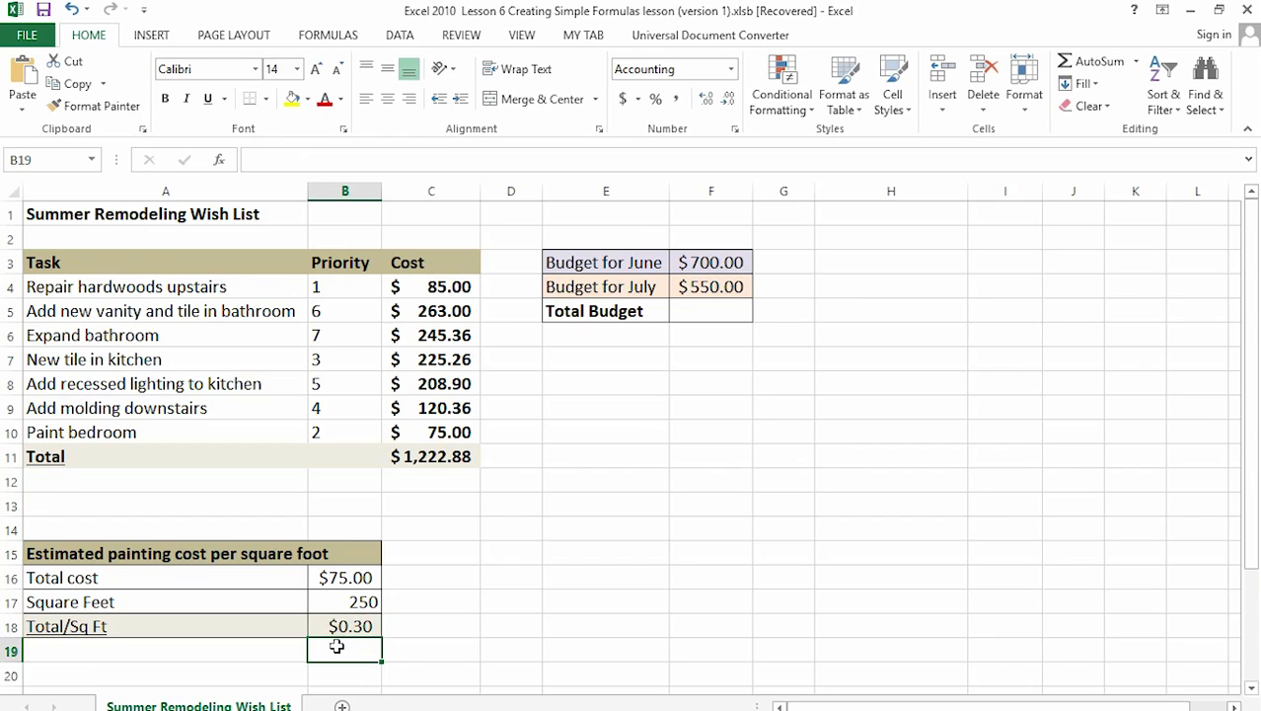
left_click(250, 651)
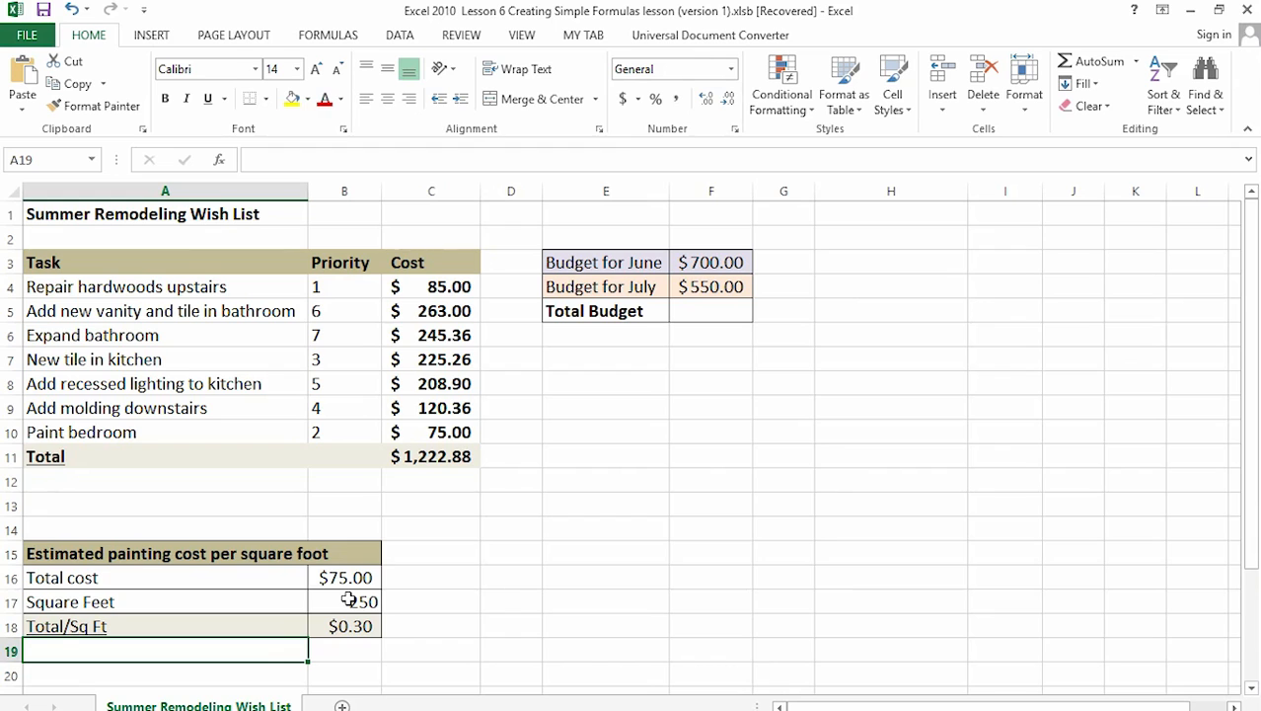
Step: Examine the cell address of the June budget amount and the formula behind the wish list's total cost
scroll(450, 600, "down", 1)
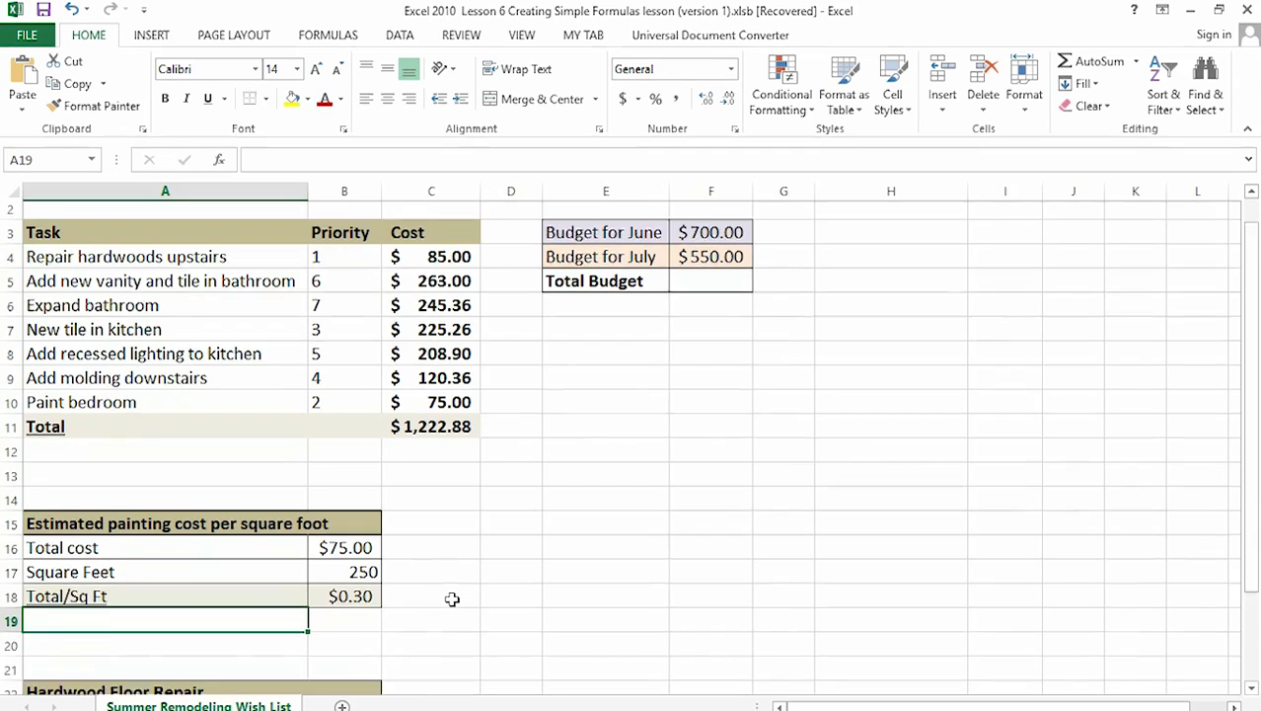
scroll(452, 599, "up", 1)
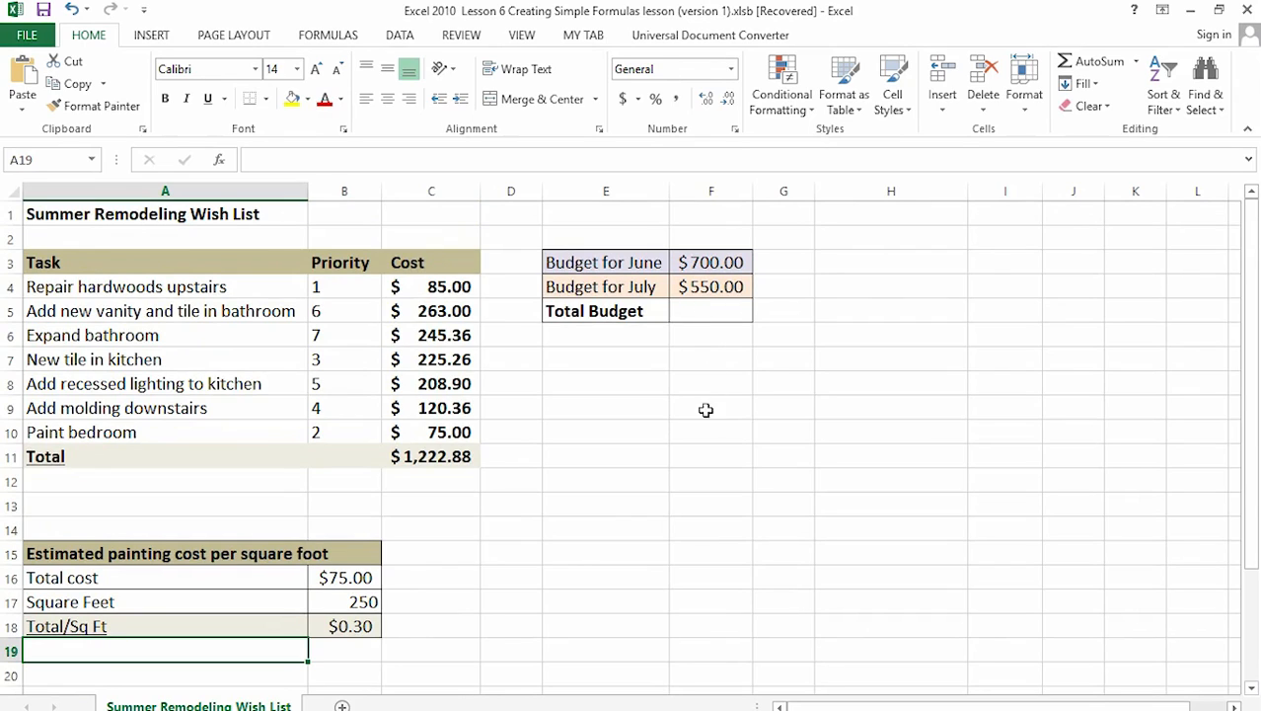
left_click(716, 262)
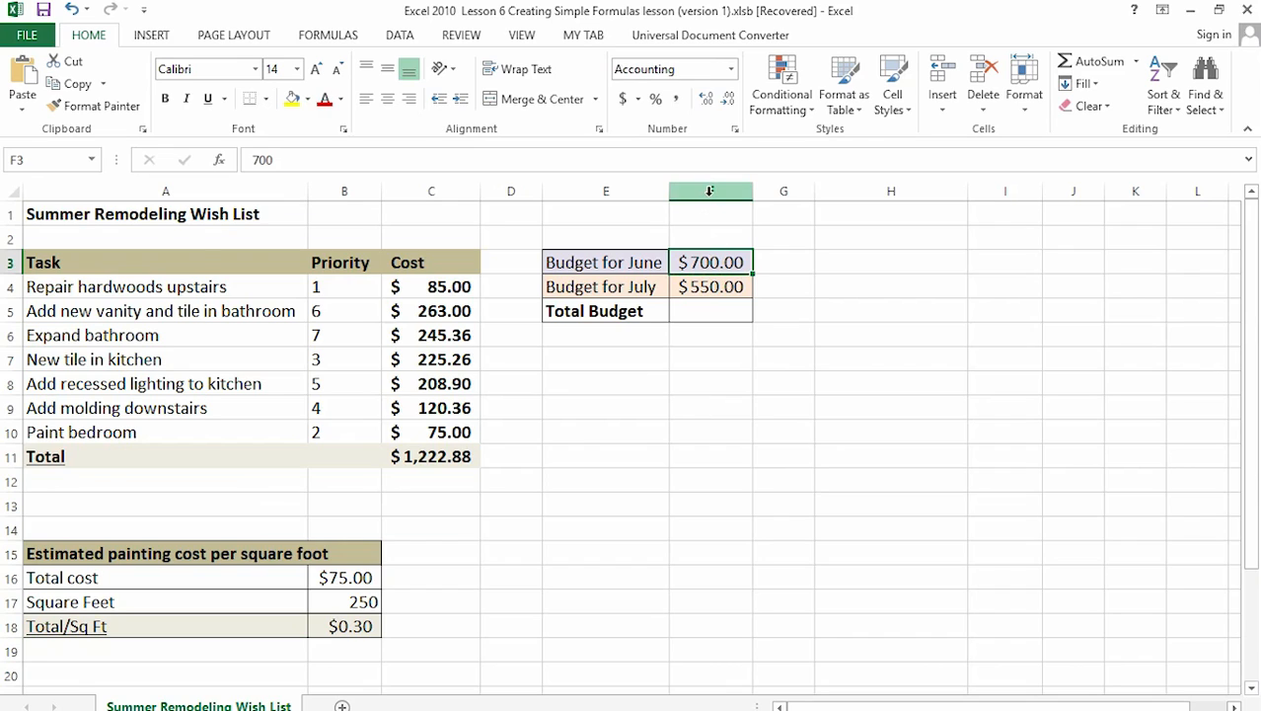
left_click(10, 262)
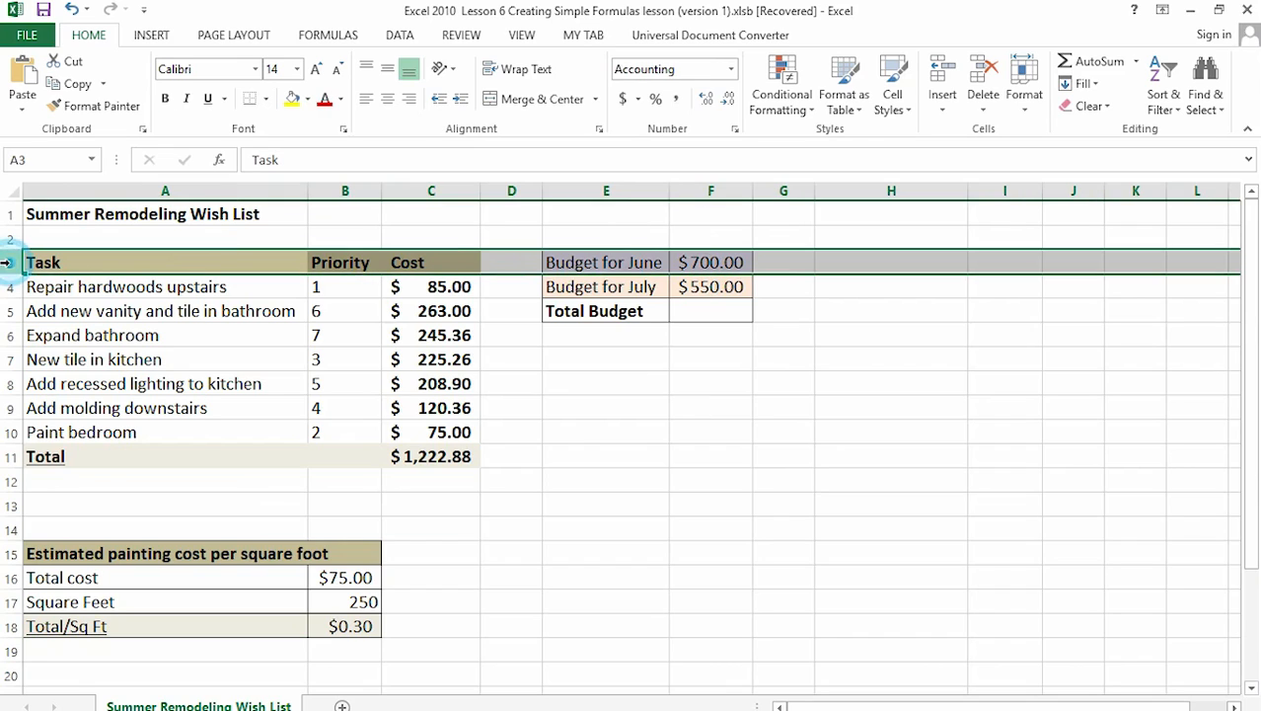
left_click(703, 264)
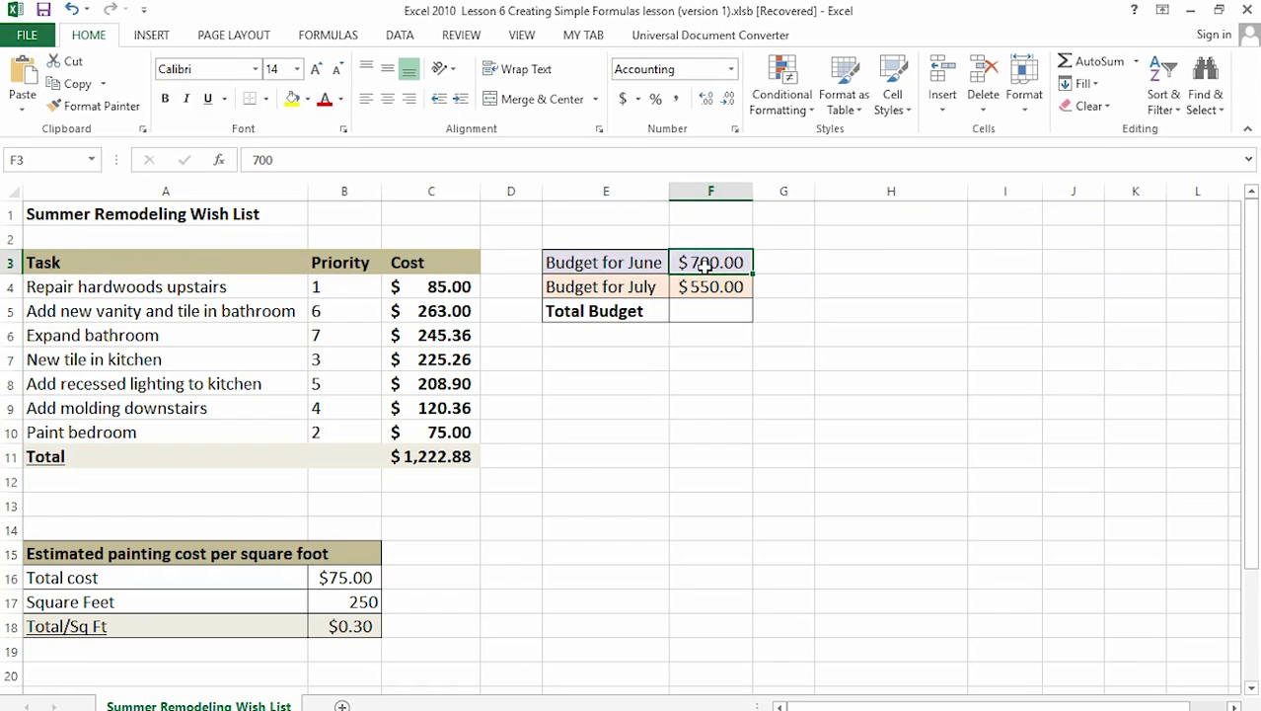
left_click(708, 259)
left_click(42, 165)
left_click(414, 457)
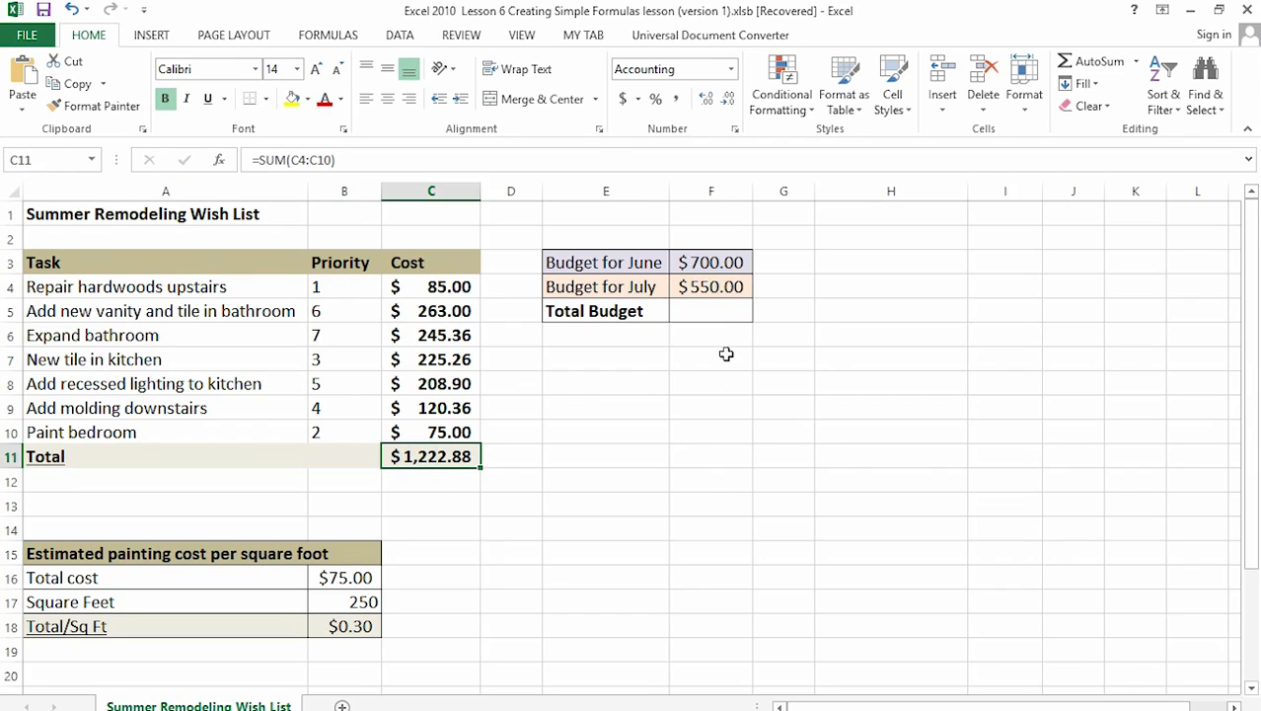
Step: Try the cell-reference formula =F3+F4 in the Total Budget cell F5, and undo the entry
left_click(725, 316)
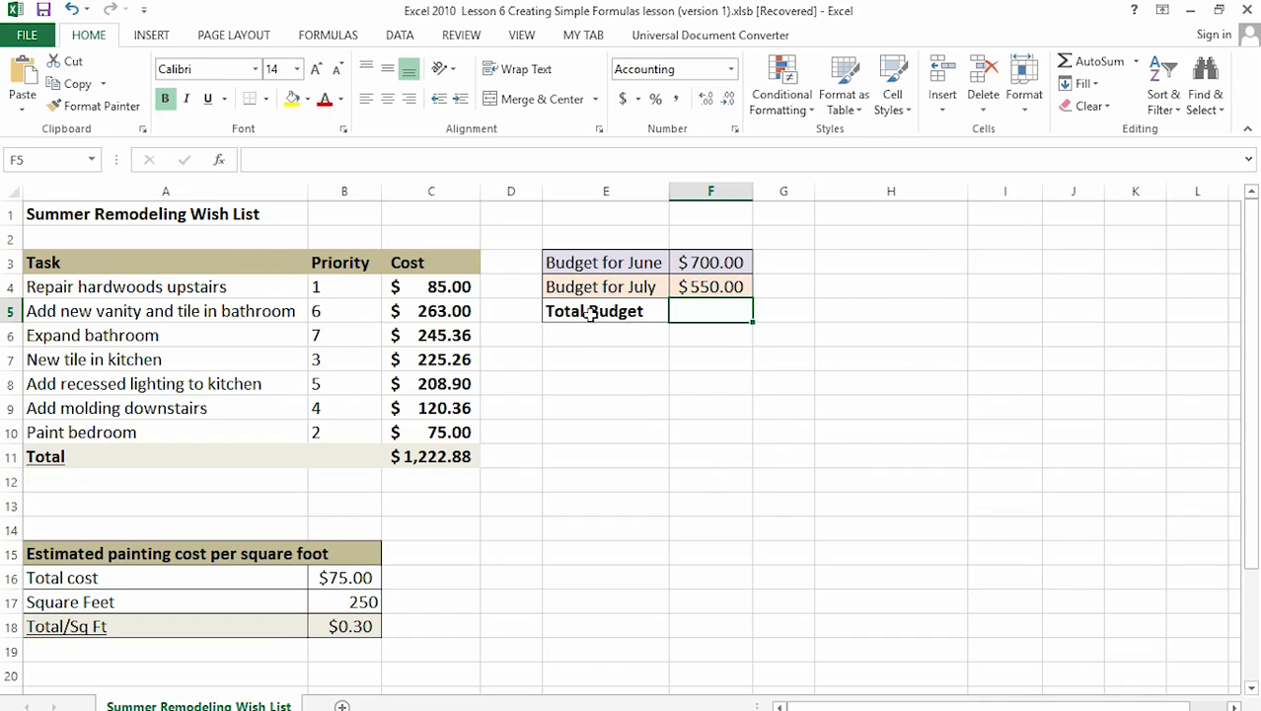
left_click(702, 313)
type("=")
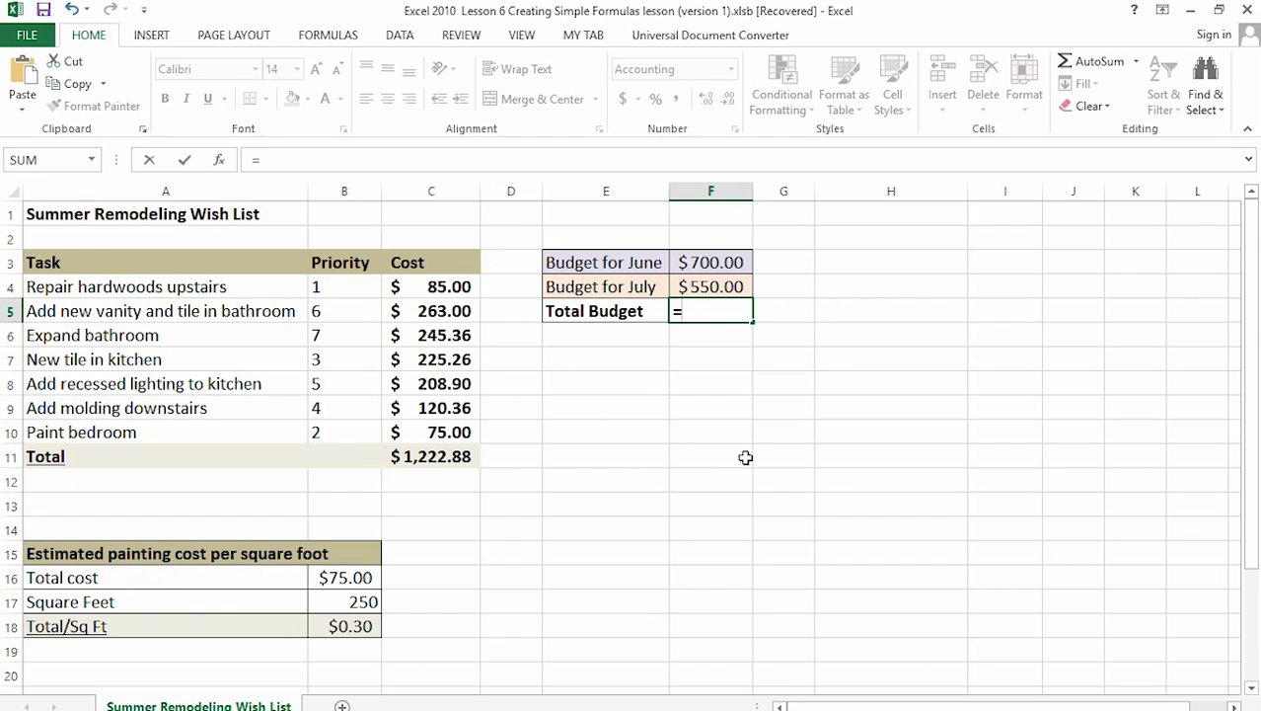
type("F")
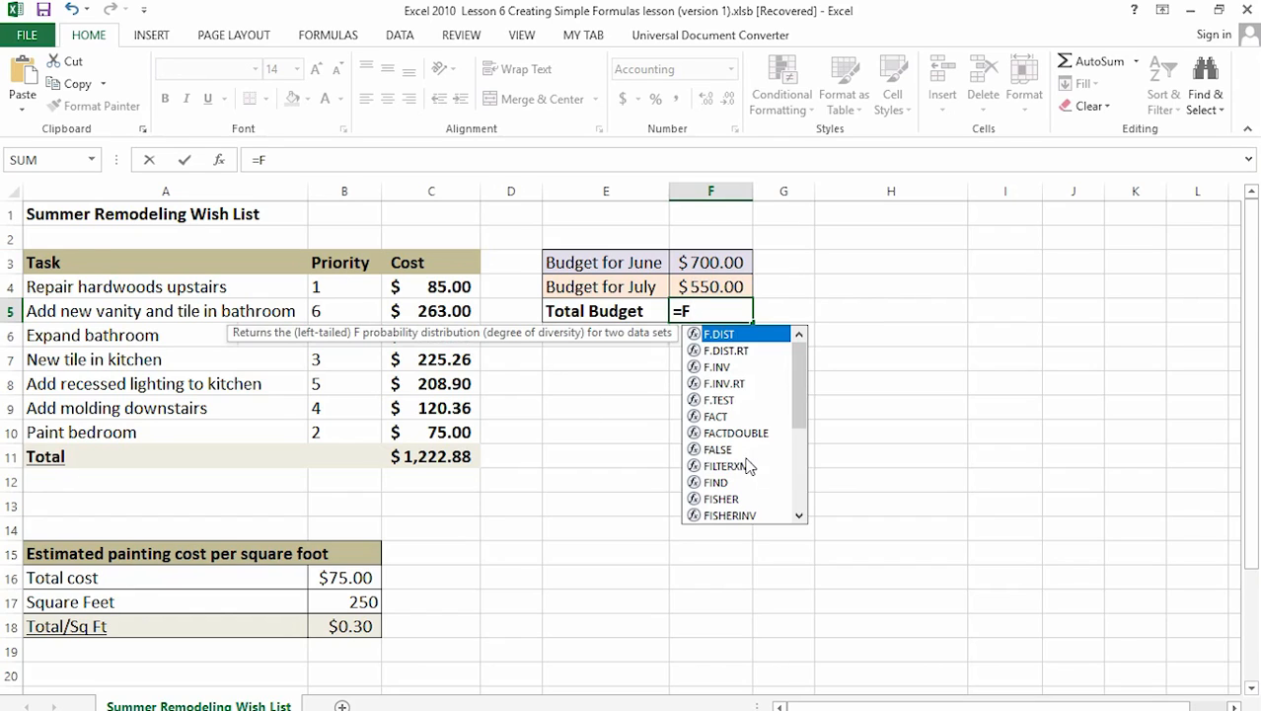
type("3")
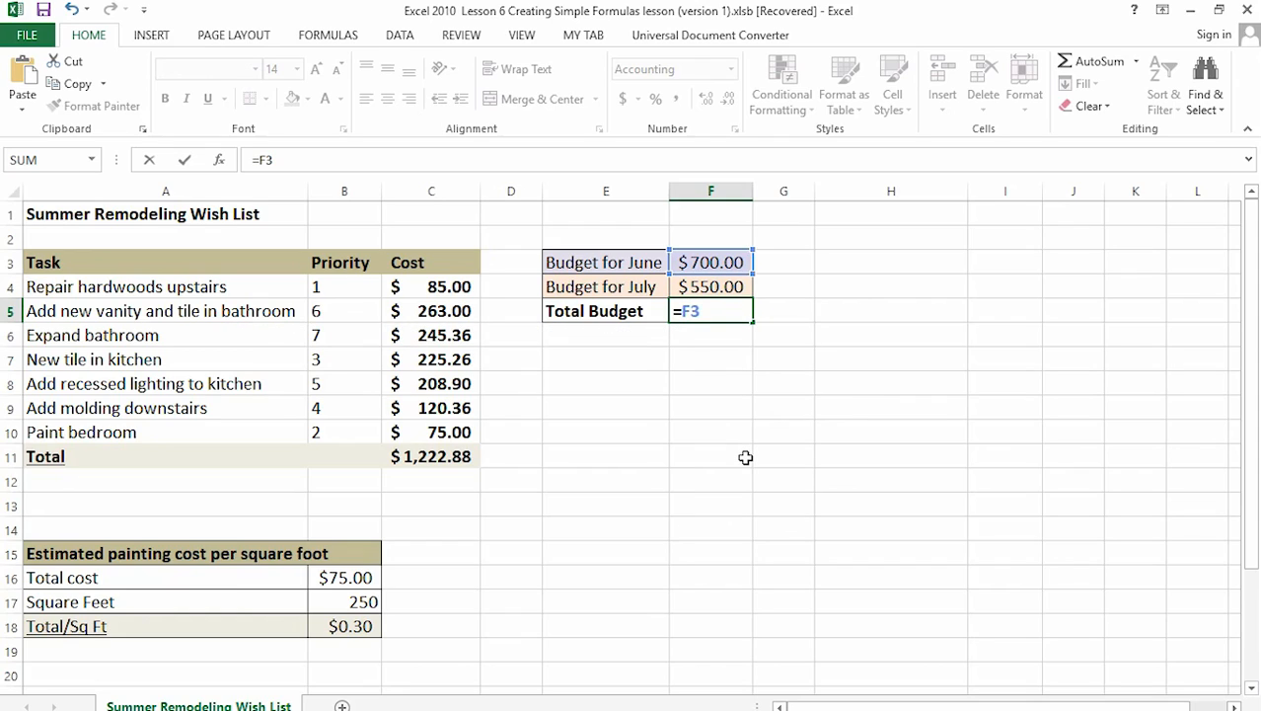
type("+")
type("F4")
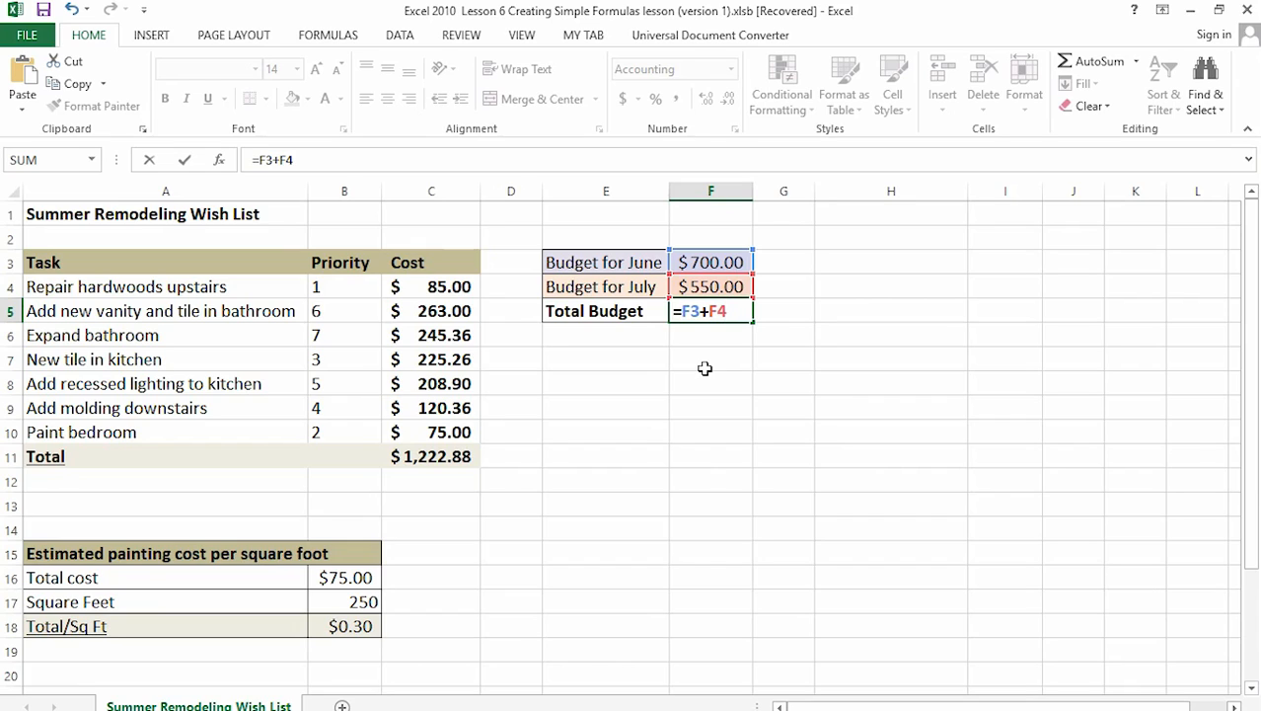
key("Return")
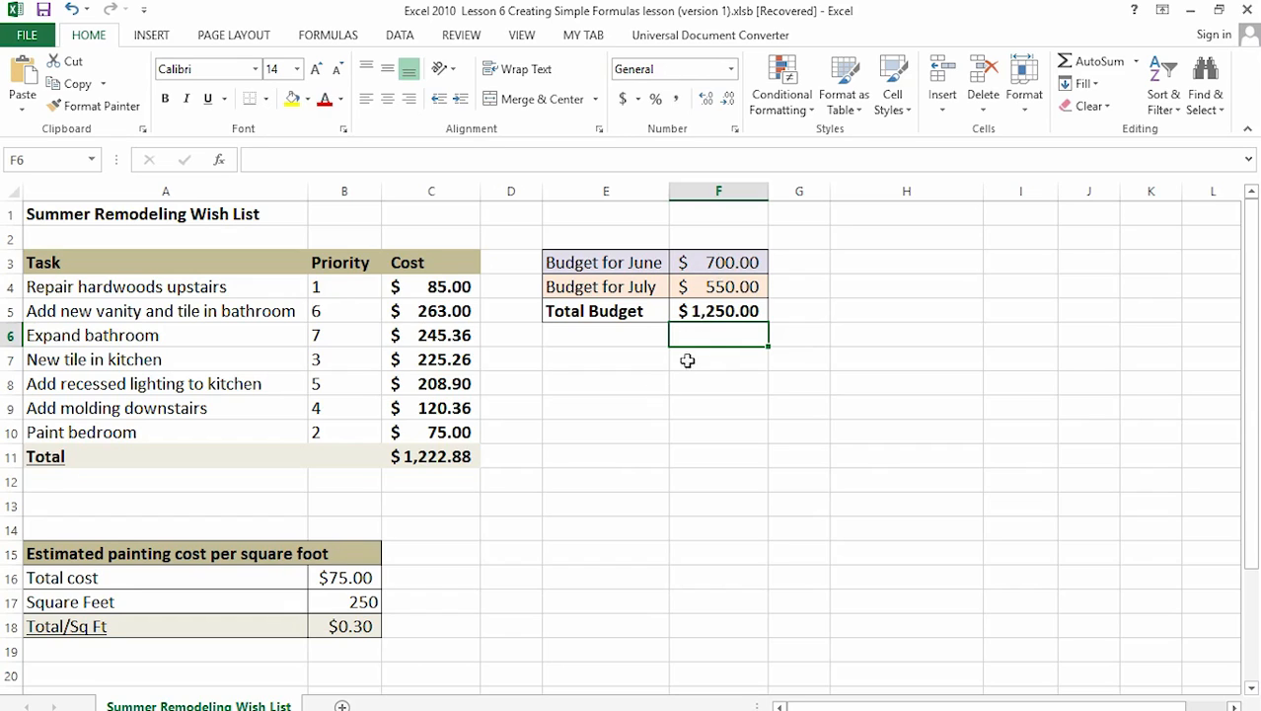
left_click(69, 9)
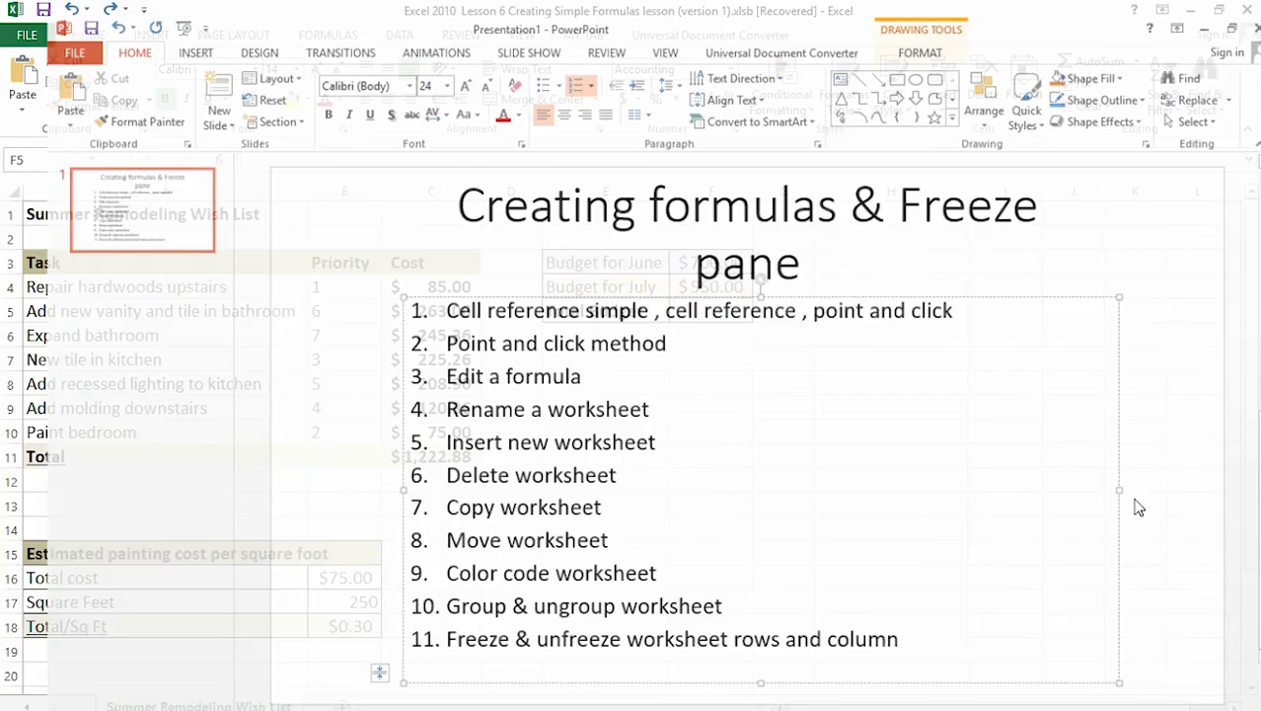
Step: Highlight "point and click" in the first item of the PowerPoint lesson slide and return to the Excel worksheet
left_click(786, 301)
left_click_drag(858, 309, 933, 306)
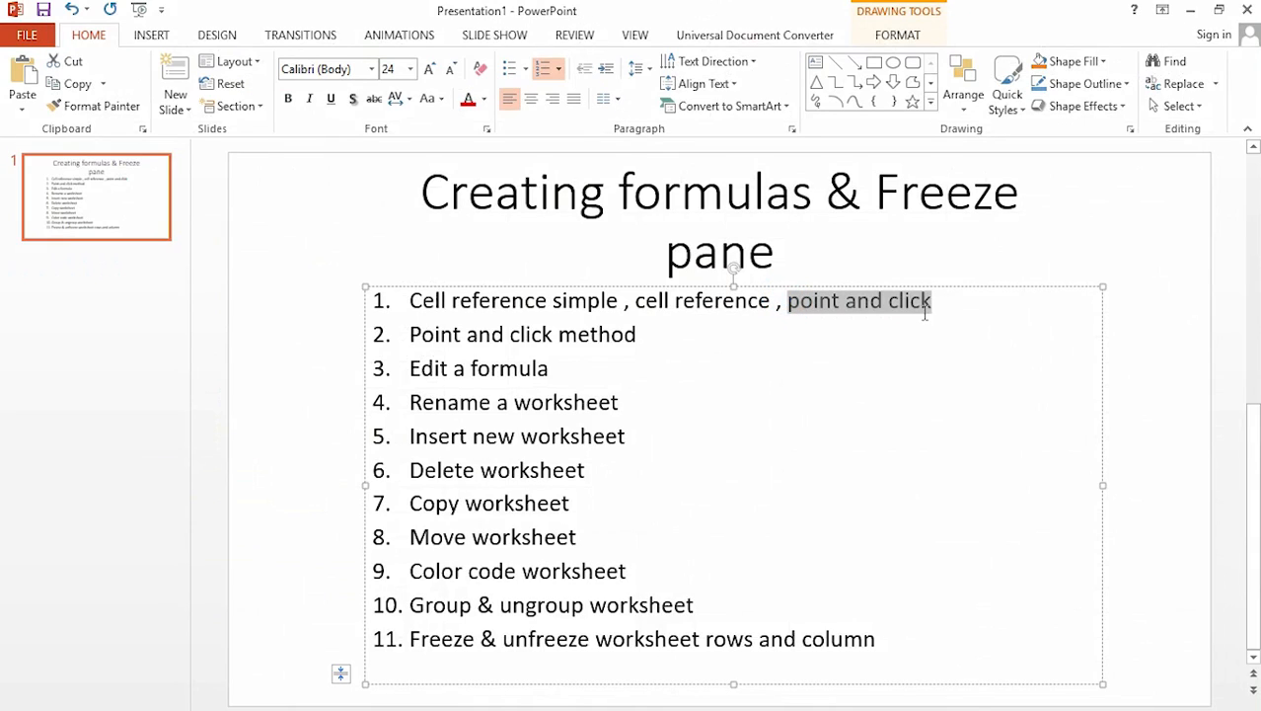
left_click(1190, 12)
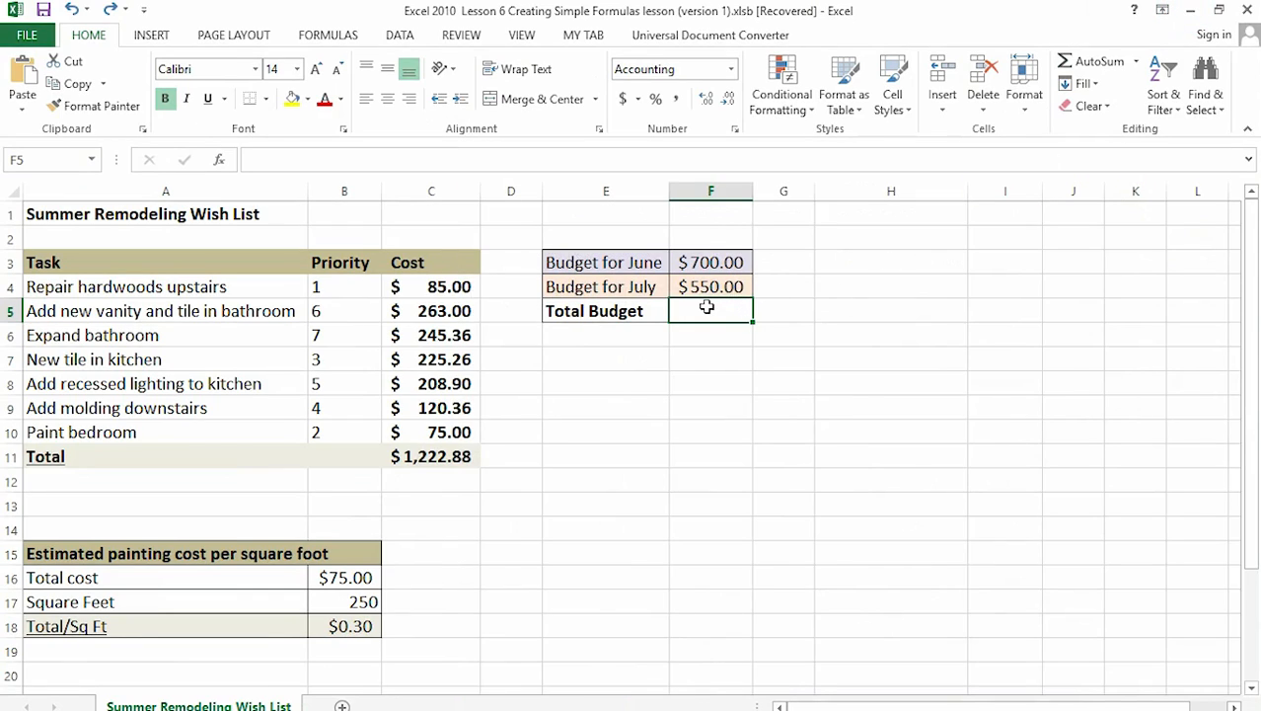
Step: Build the Total Budget formula =F3+F4 in cell F5 by picking the June and July budget cells as references
type("=")
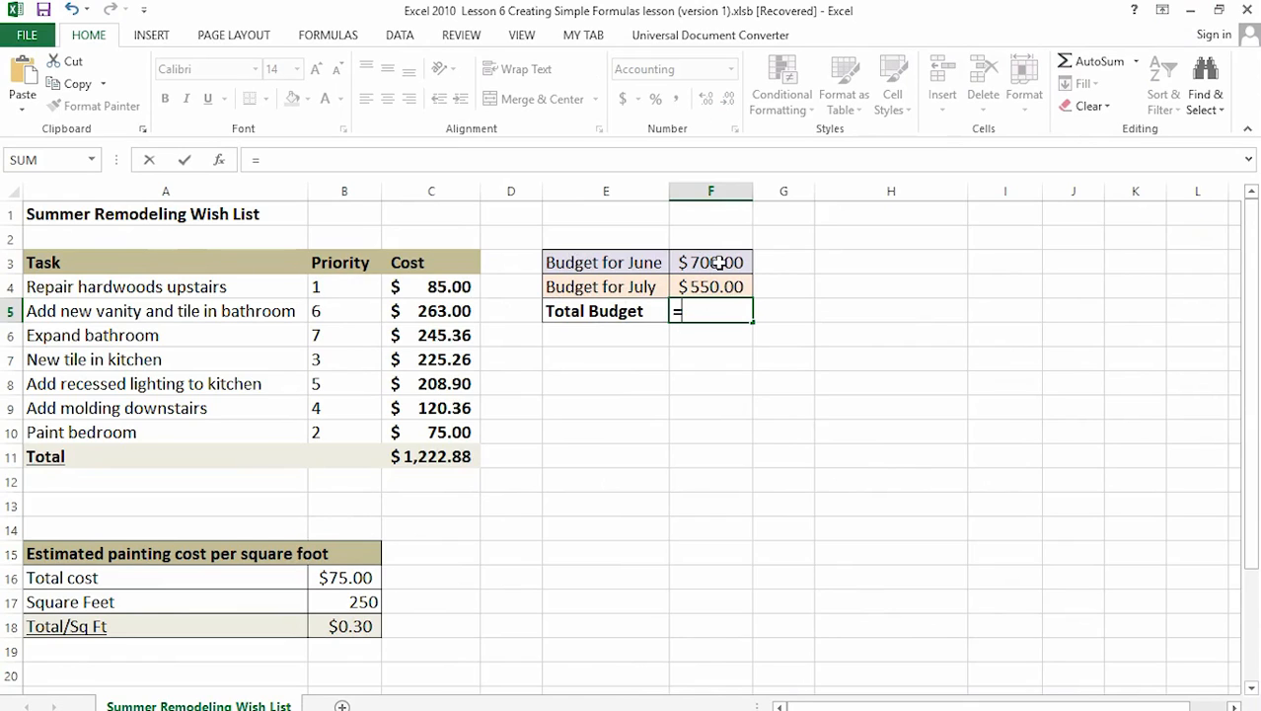
left_click(719, 261)
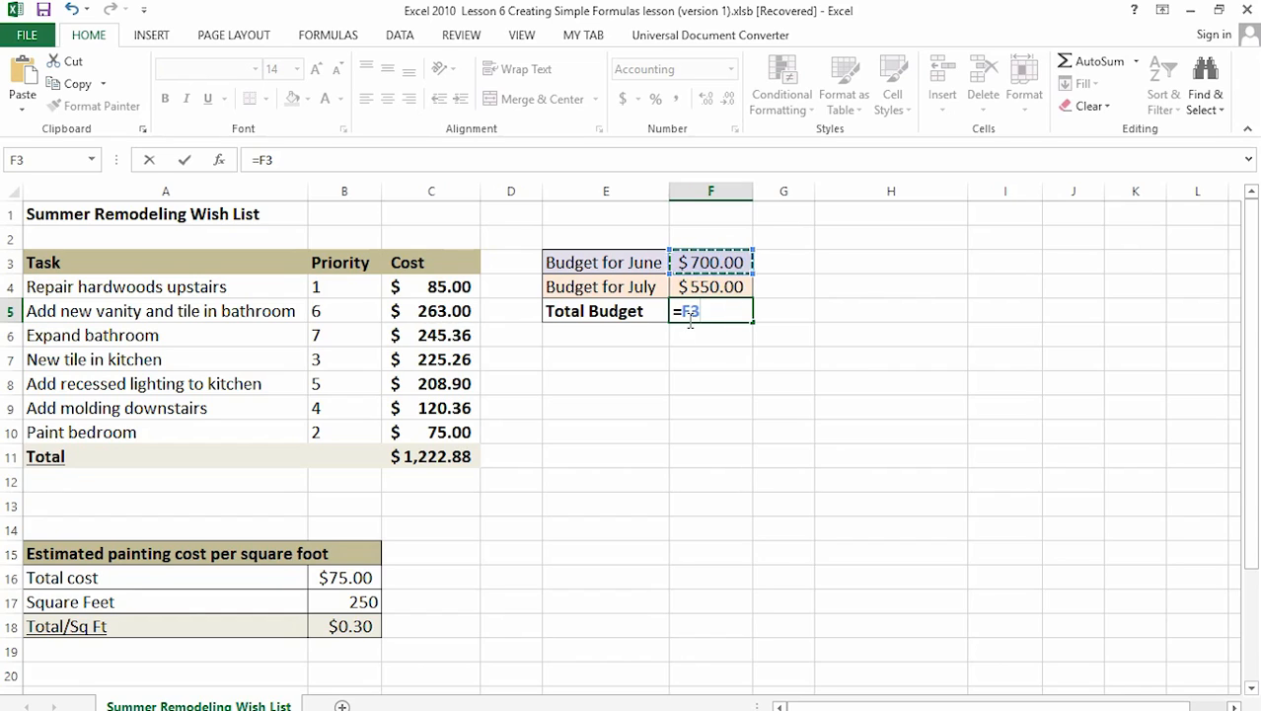
type("+")
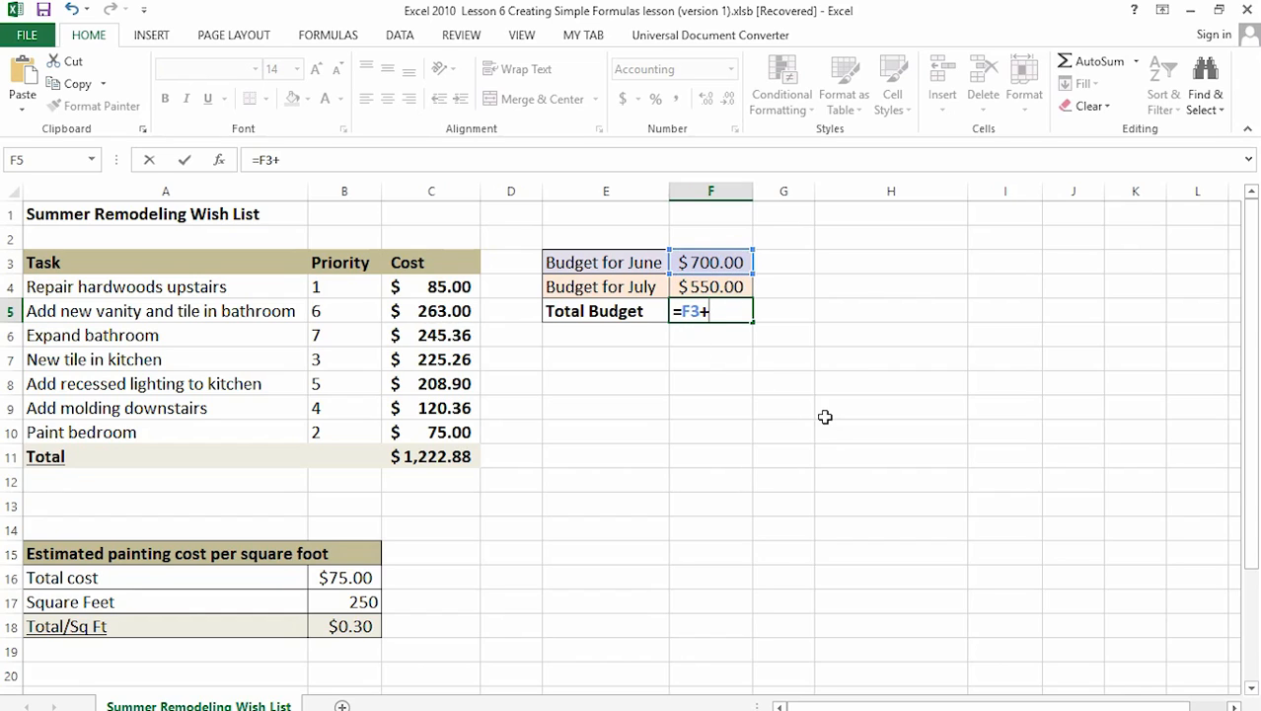
left_click(710, 286)
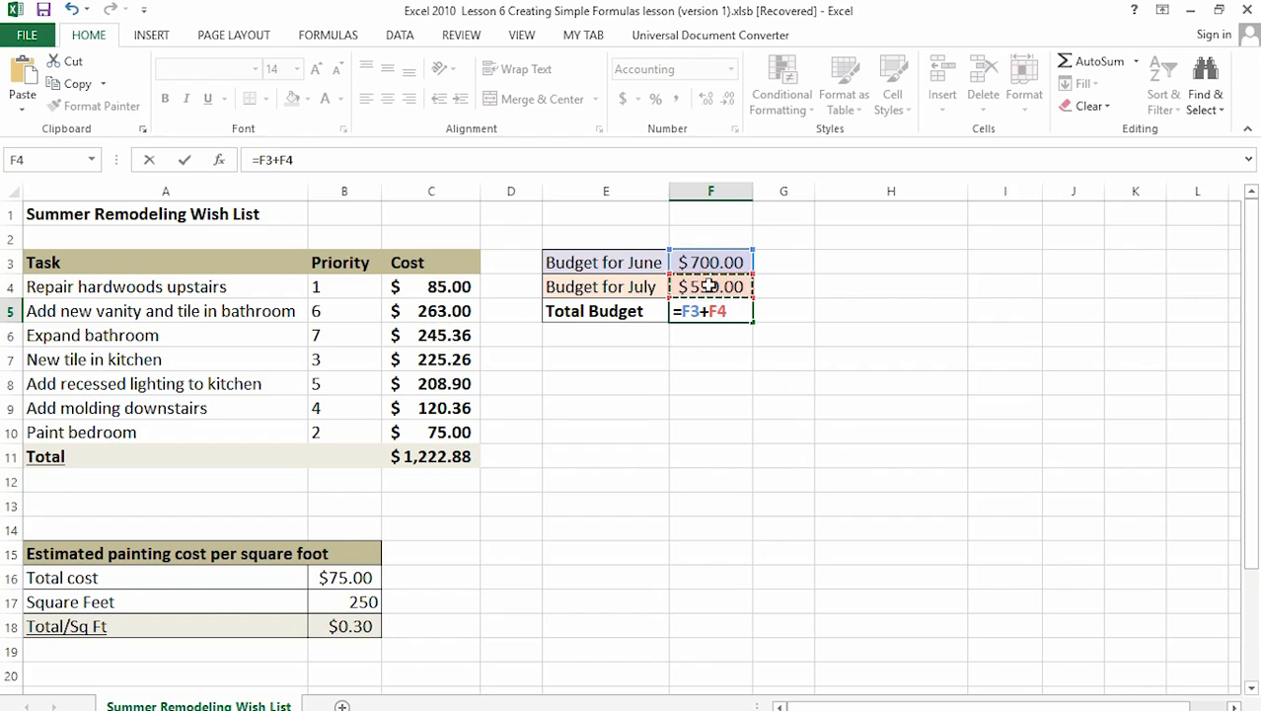
key("Return")
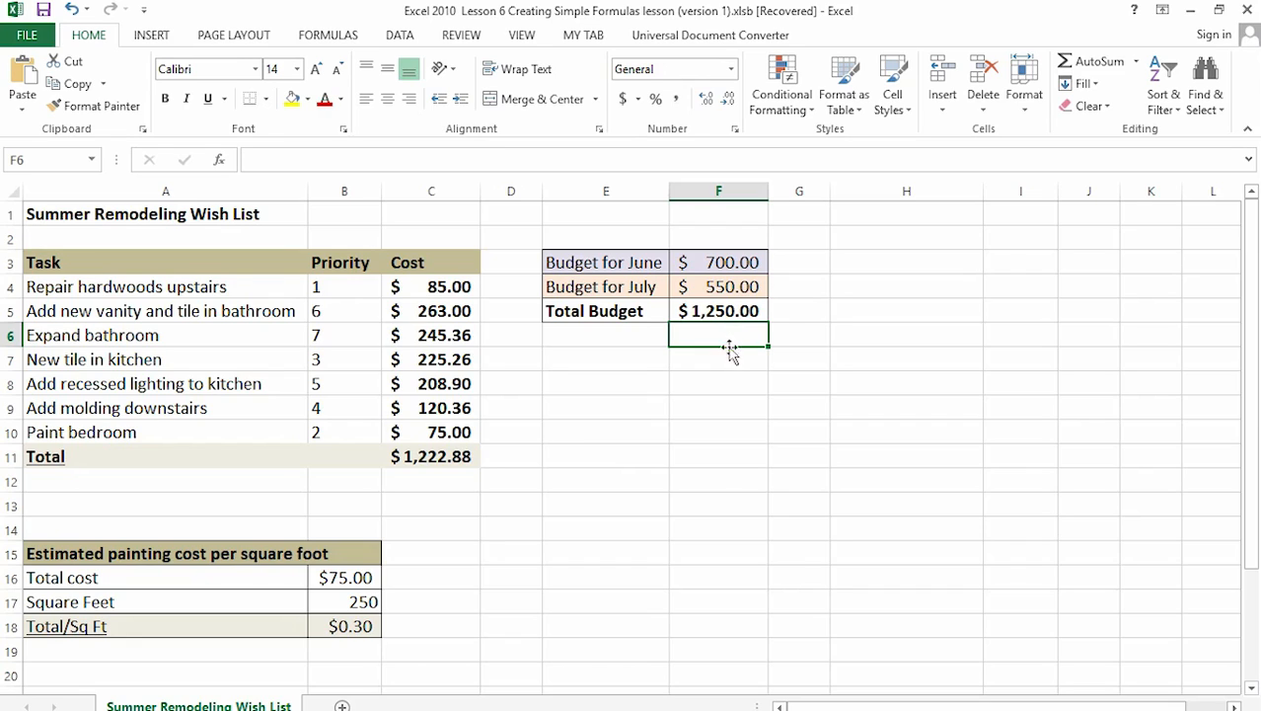
left_click(810, 311)
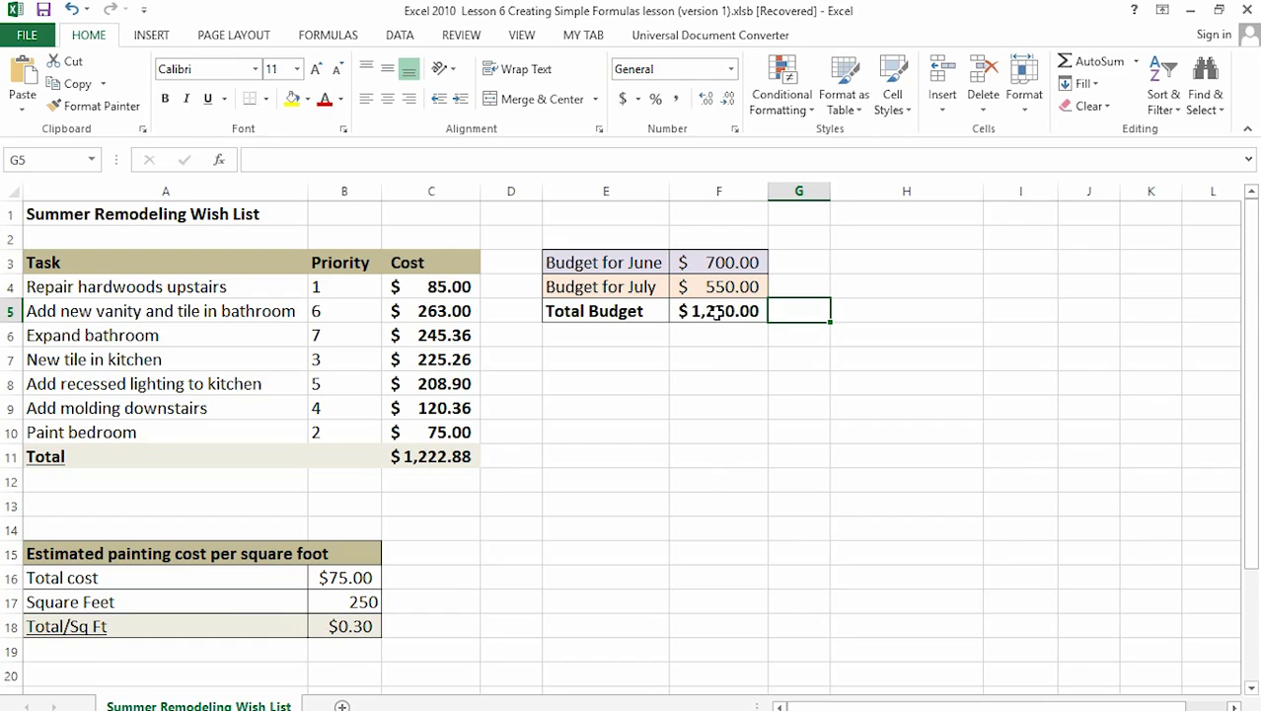
left_click(723, 352)
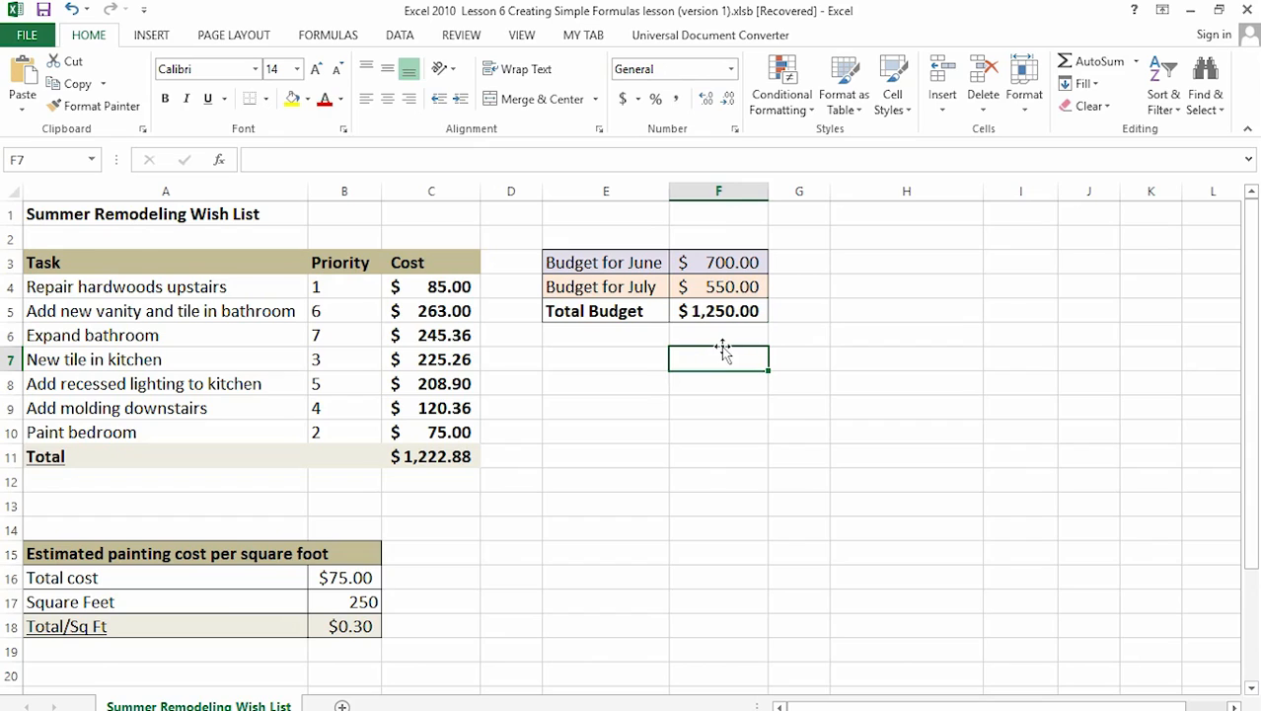
Step: Change the June budget in cell F3 to 1000
left_click(726, 260)
left_click_drag(725, 260, 726, 284)
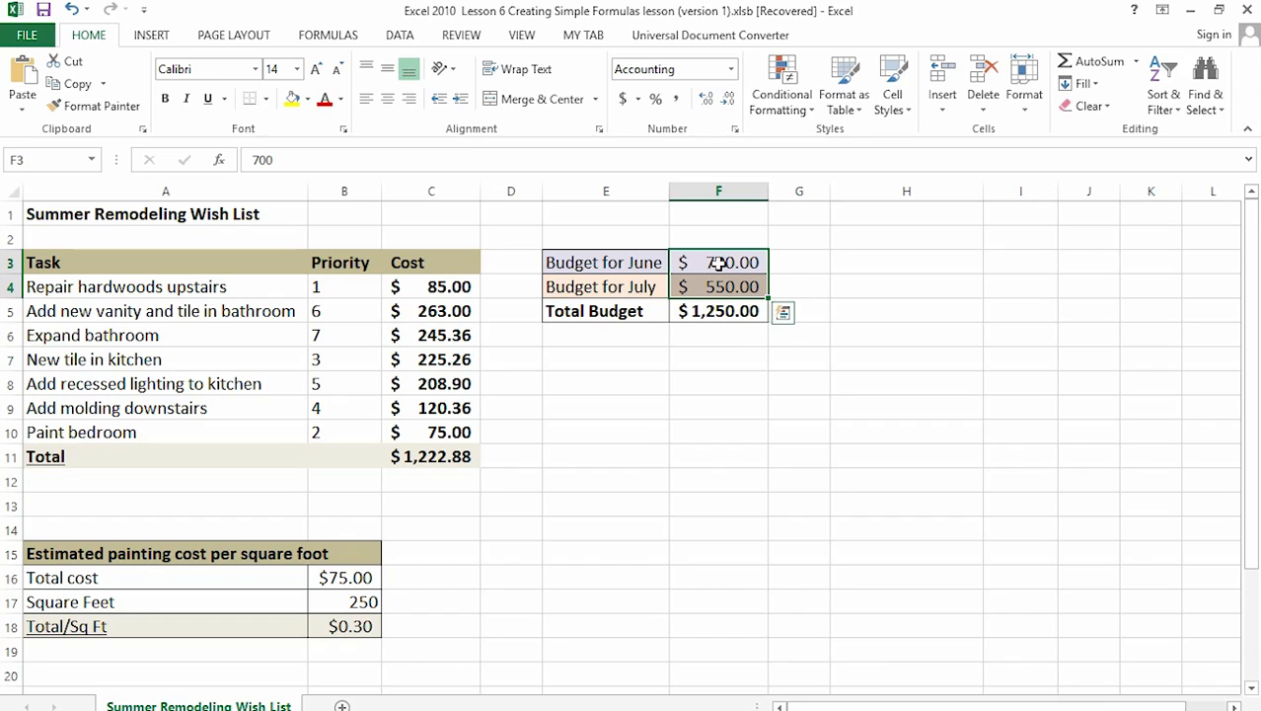
left_click(722, 263)
double_click(727, 262)
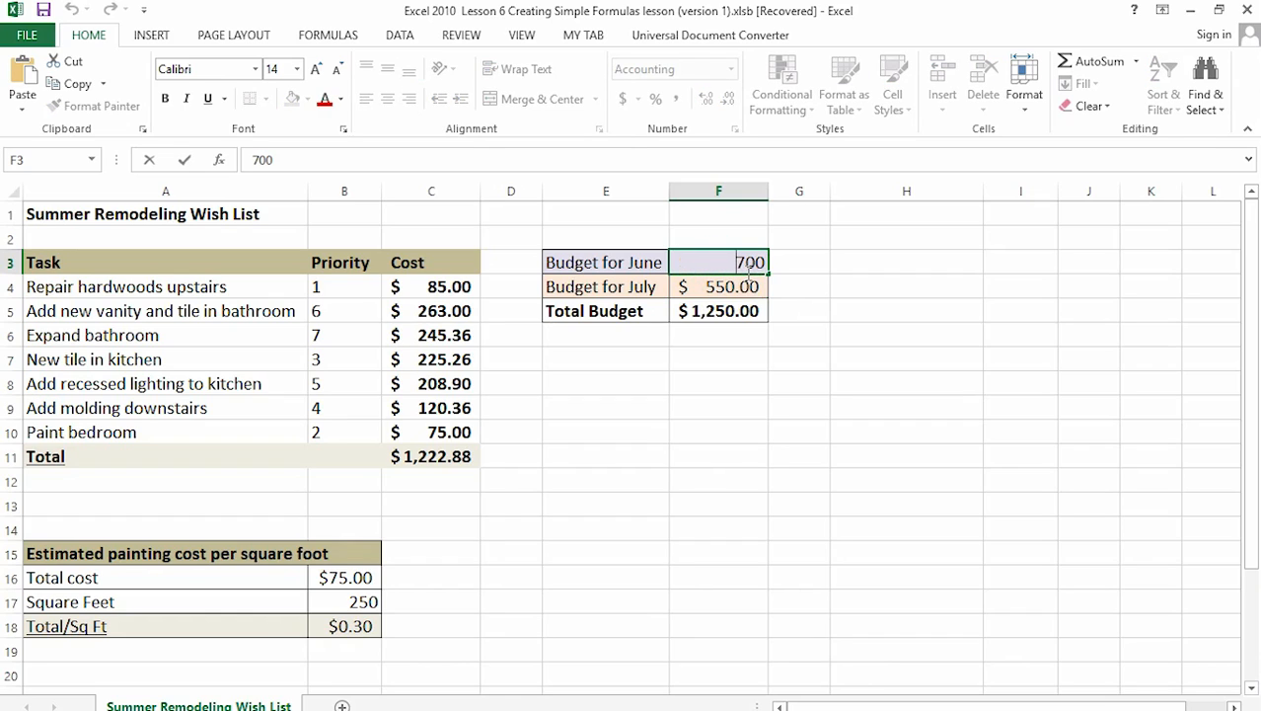
key("Delete")
type("10")
key("Return")
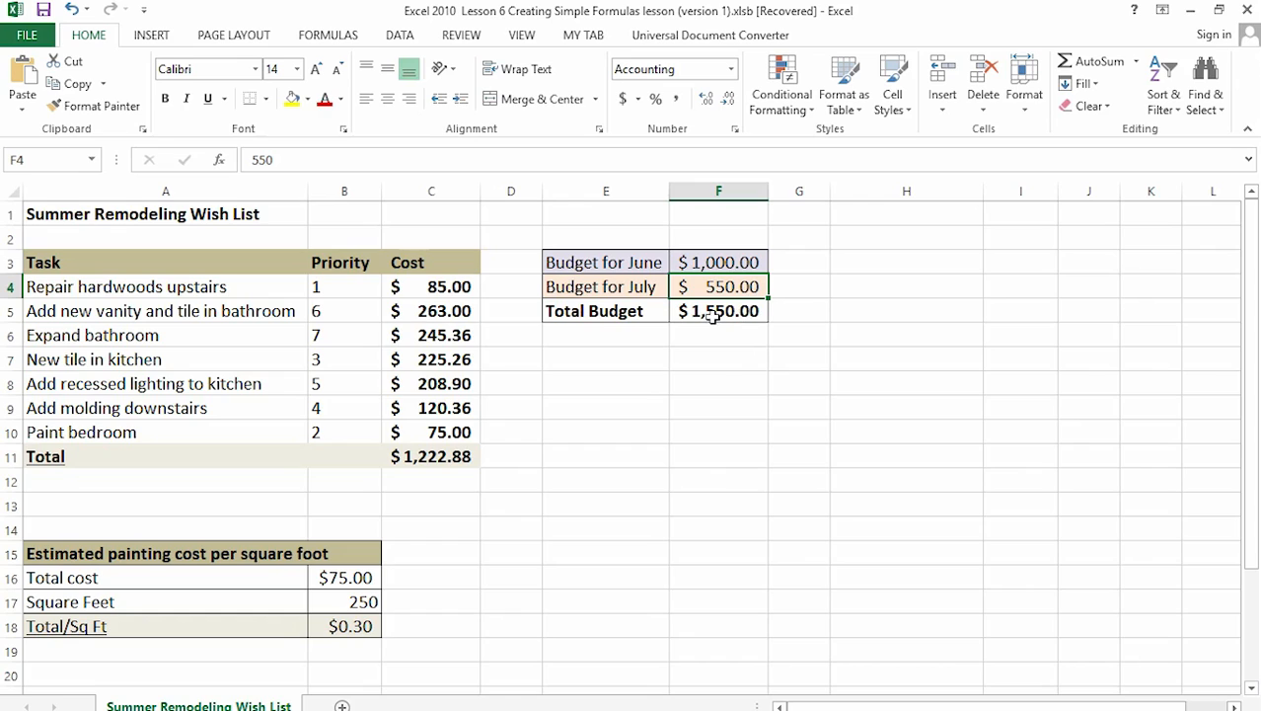
Step: Change the July budget in cell F4 to 5000 and check the Total Budget formula in F5
left_click(726, 284)
left_click(727, 284)
double_click(728, 284)
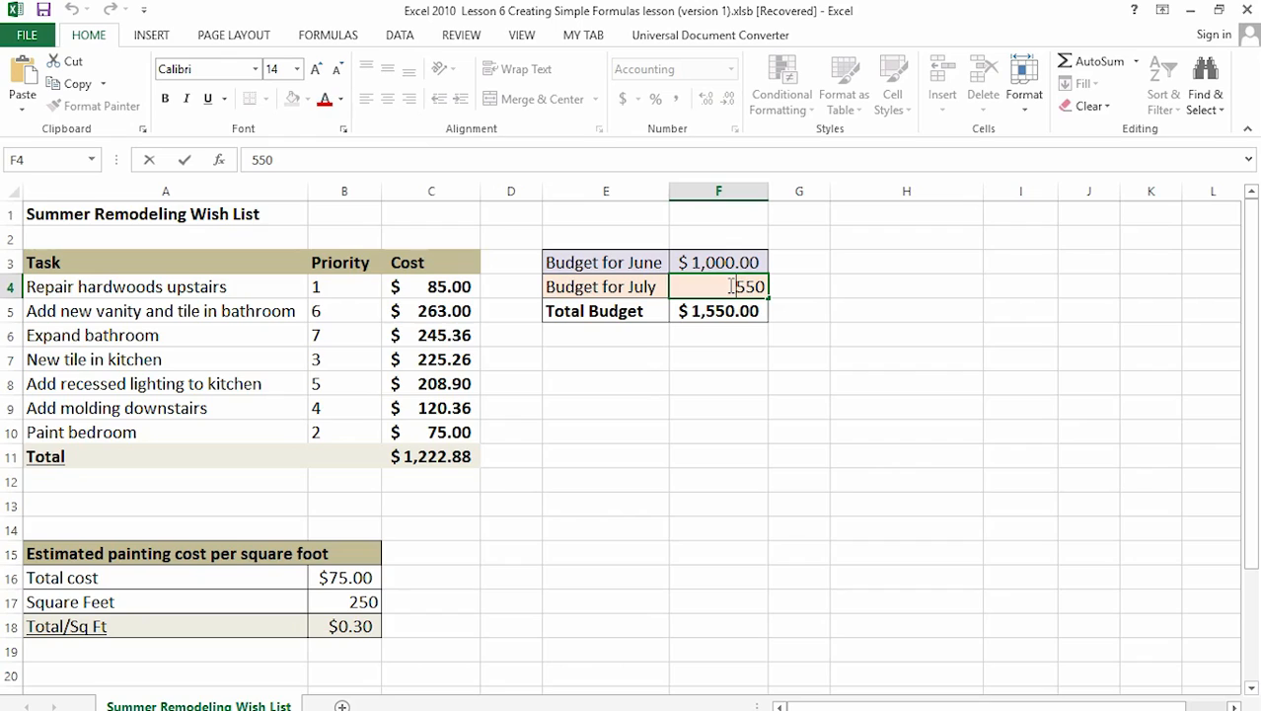
key("BackSpace")
key("BackSpace")
type("5000")
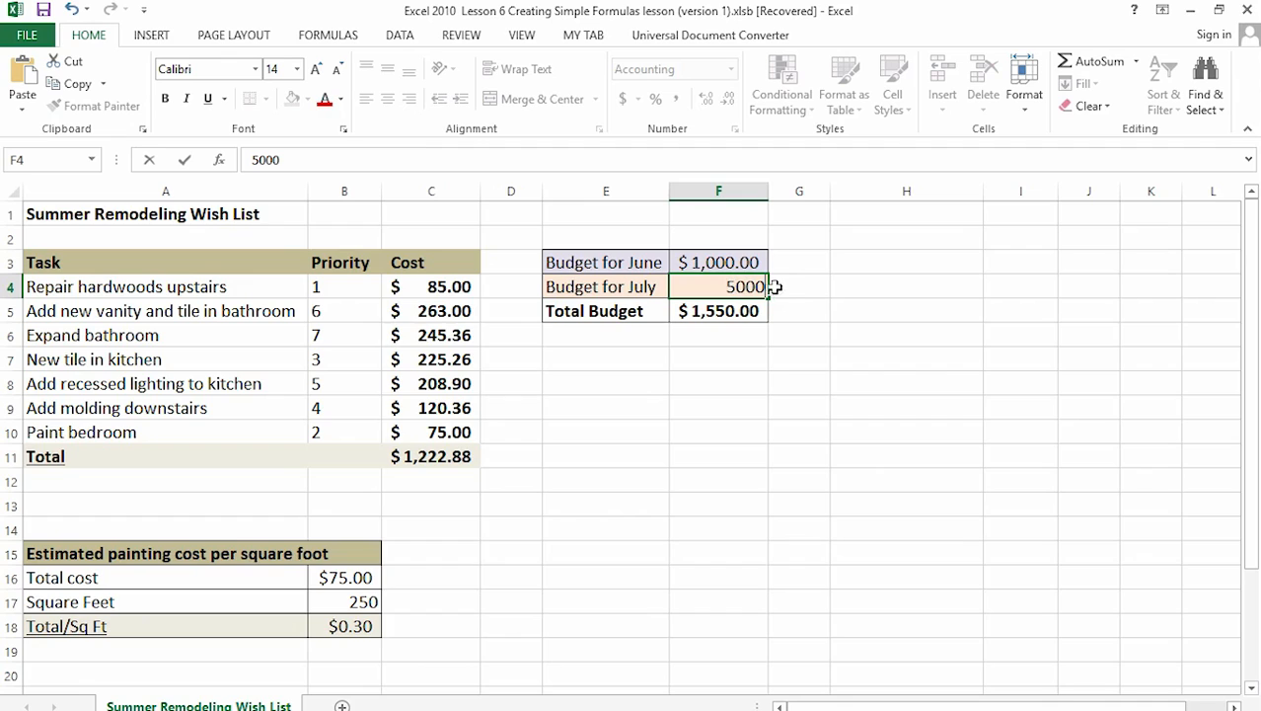
key("Return")
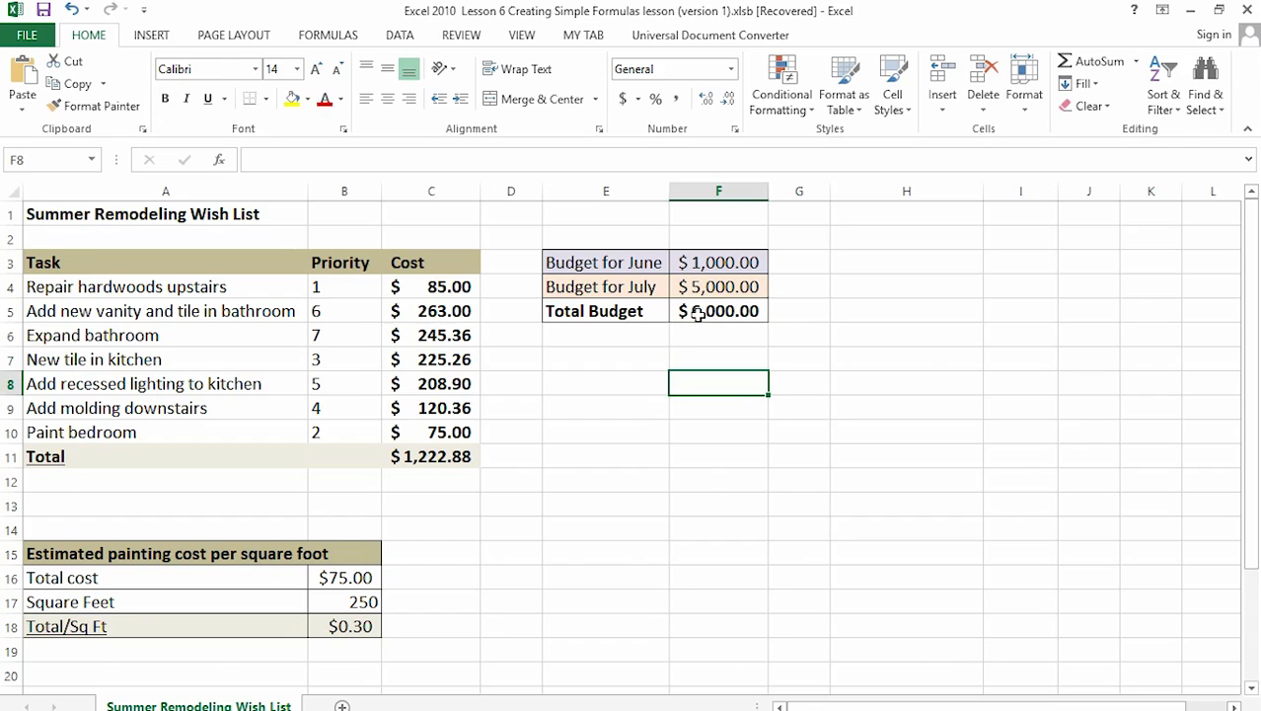
left_click(697, 313)
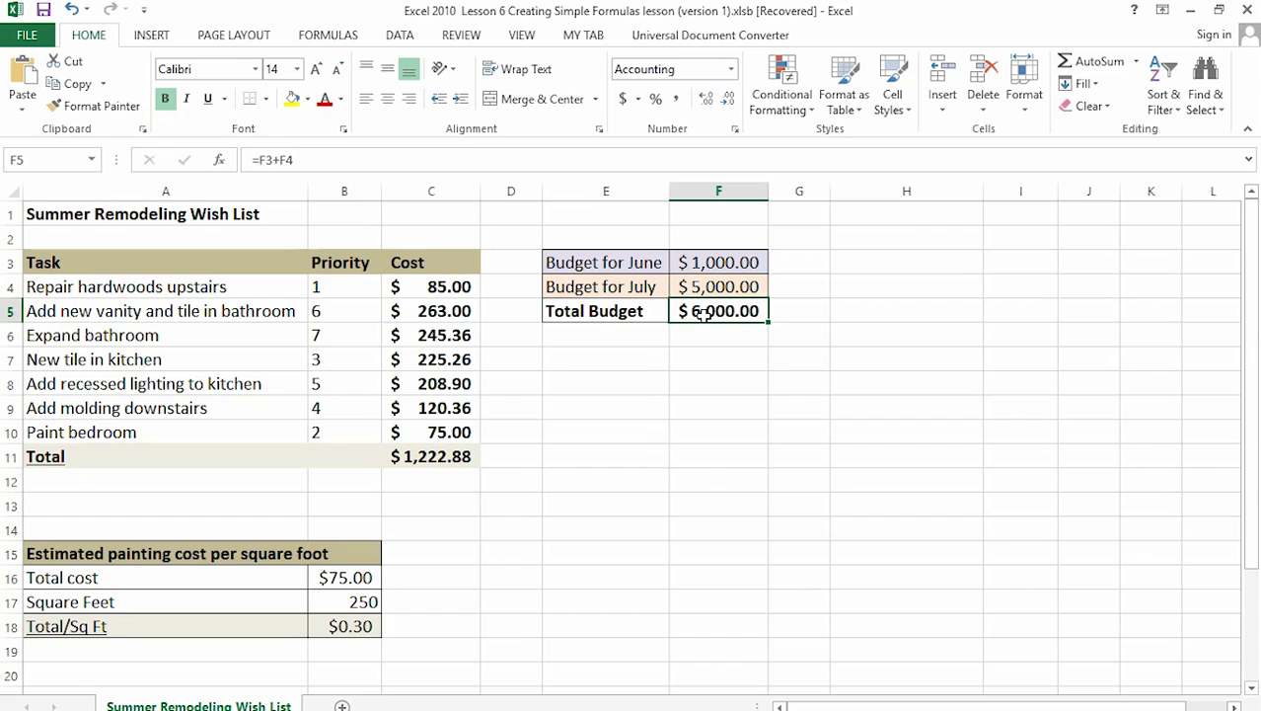
left_click(707, 360)
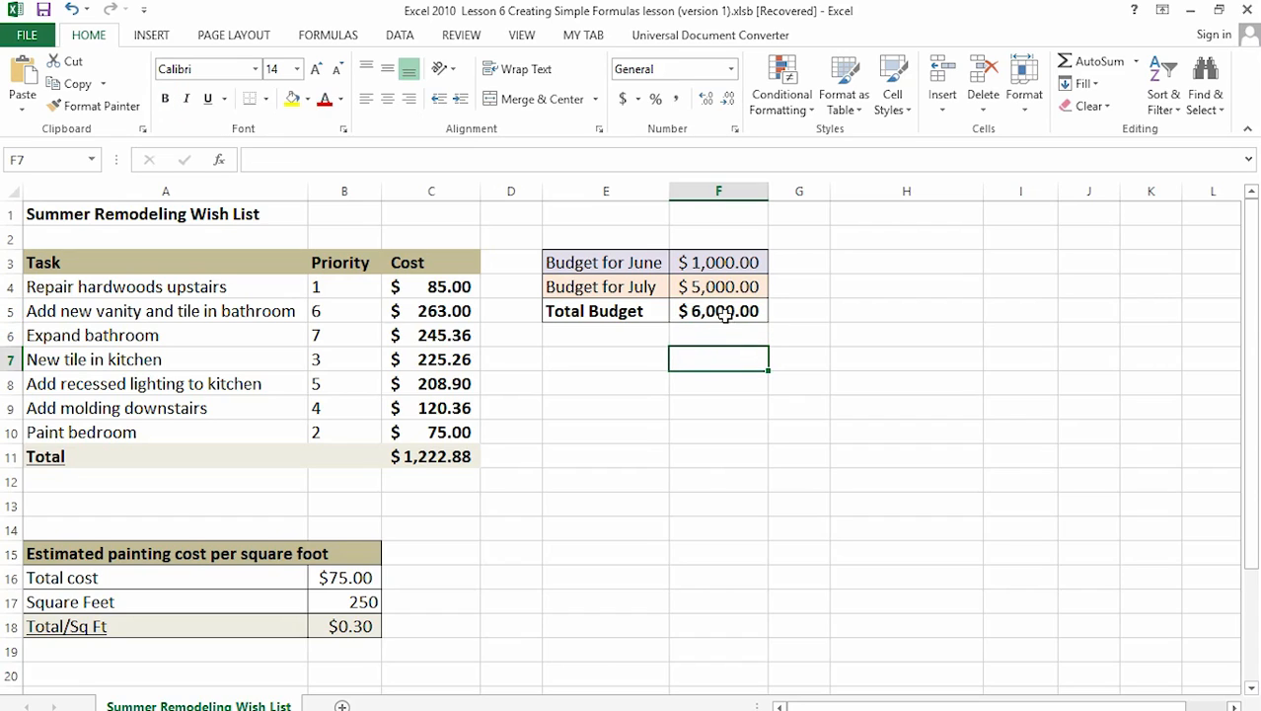
Step: Edit the Total Budget formula in cell F5 to =F3+C10, replacing the July budget reference with the Paint bedroom cost
left_click(725, 314)
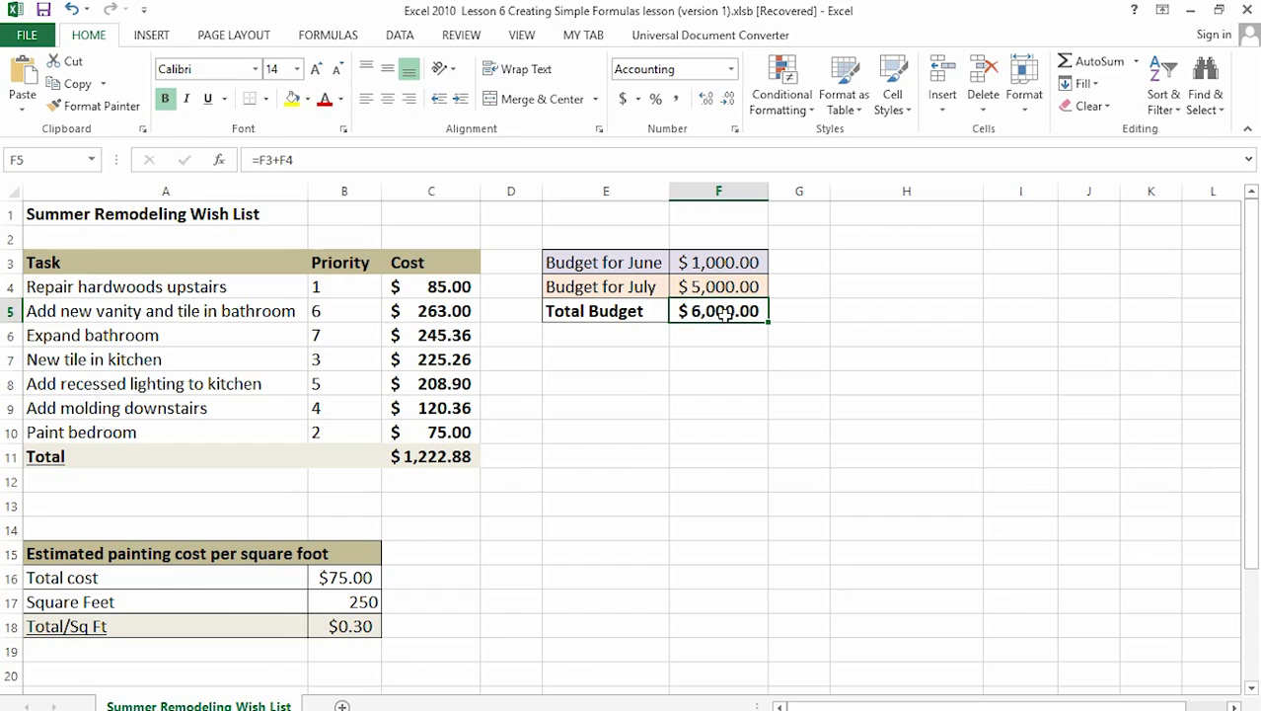
left_click(284, 159)
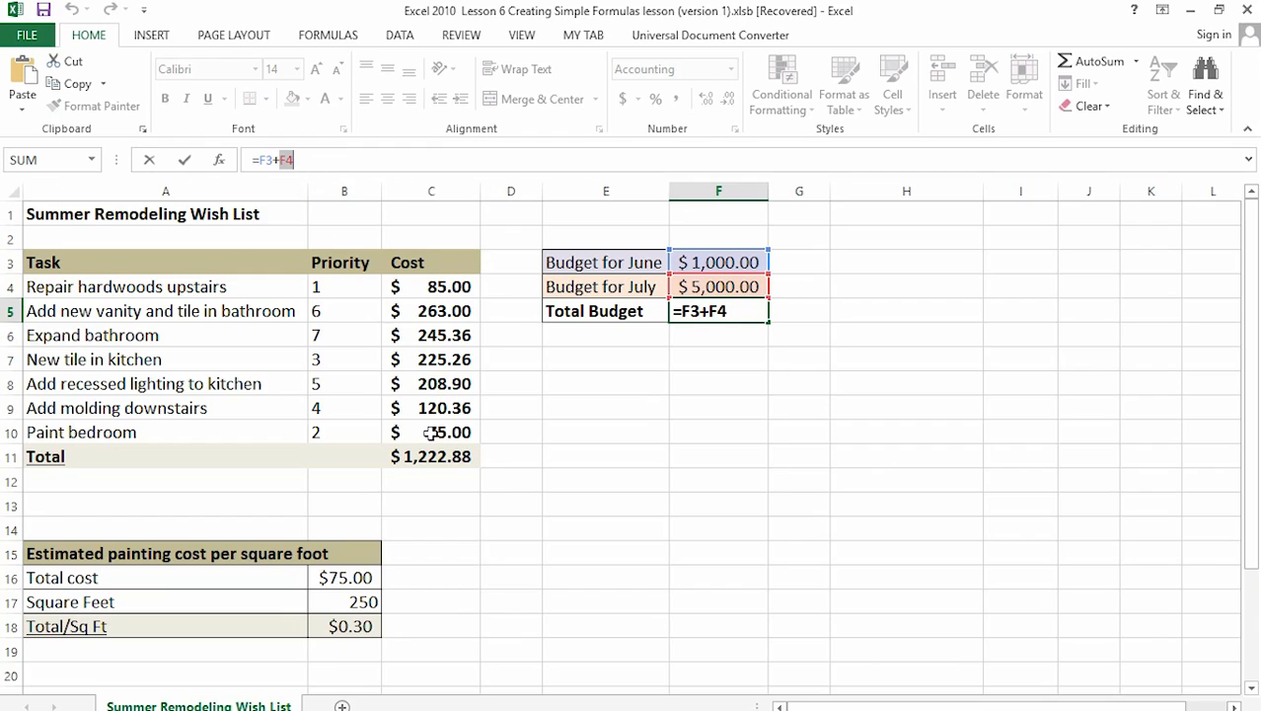
left_click(435, 192)
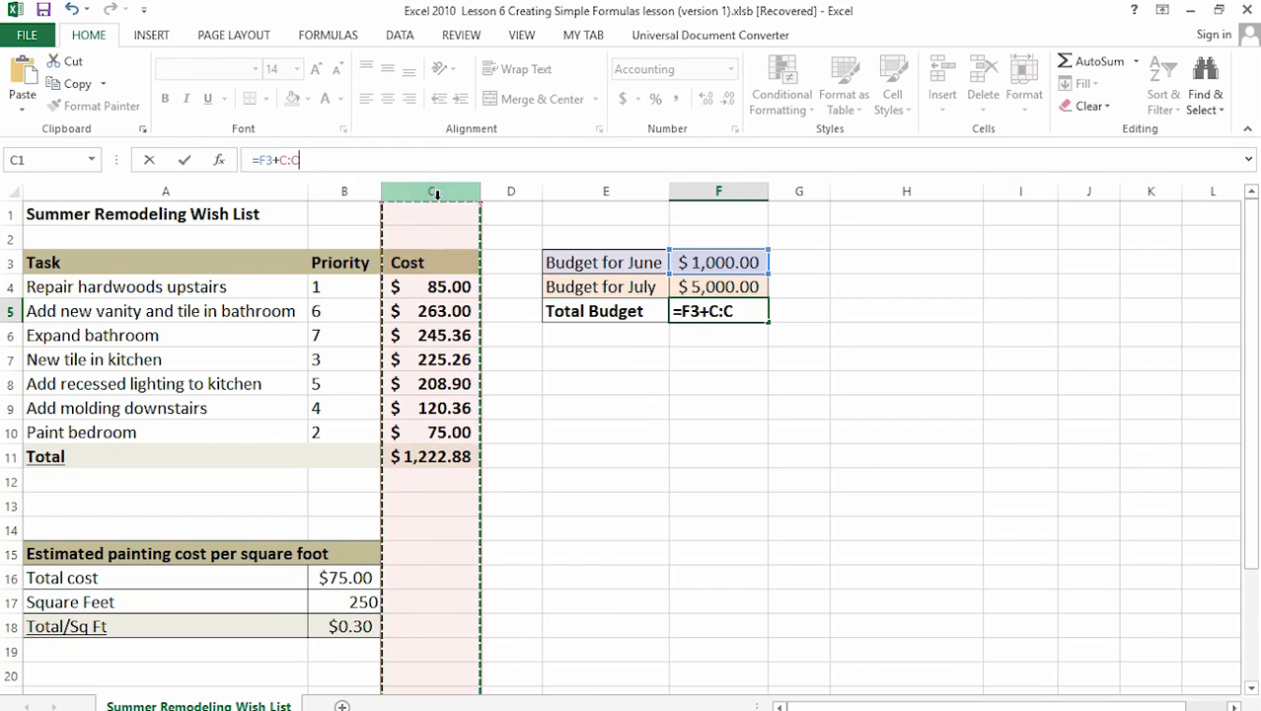
left_click(10, 431)
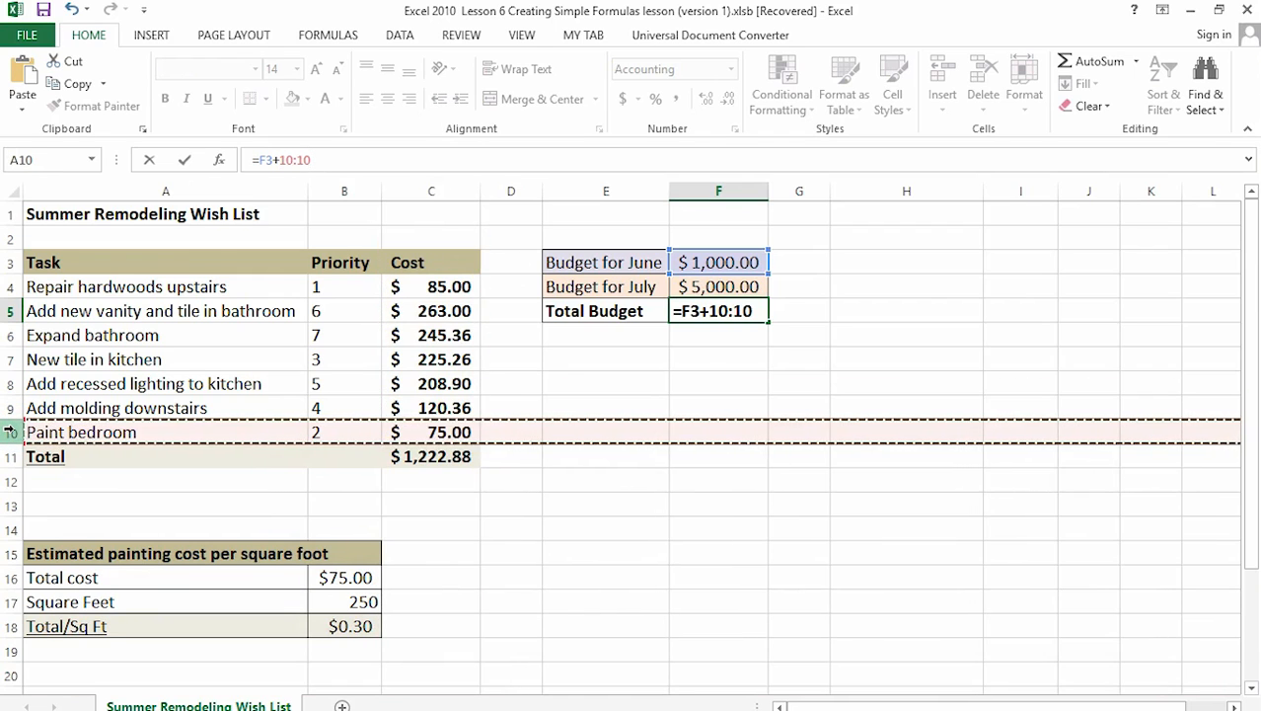
key("BackSpace")
key("BackSpace")
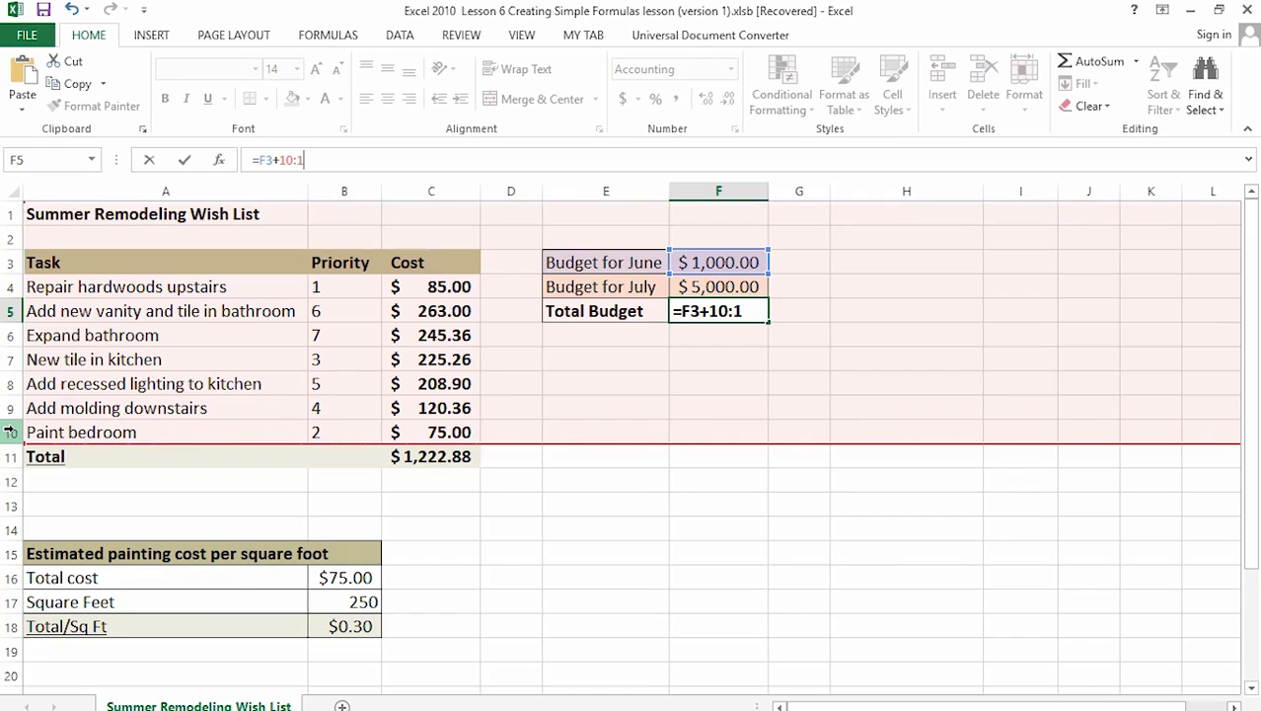
key("BackSpace")
key("BackSpace")
key("BackSpace")
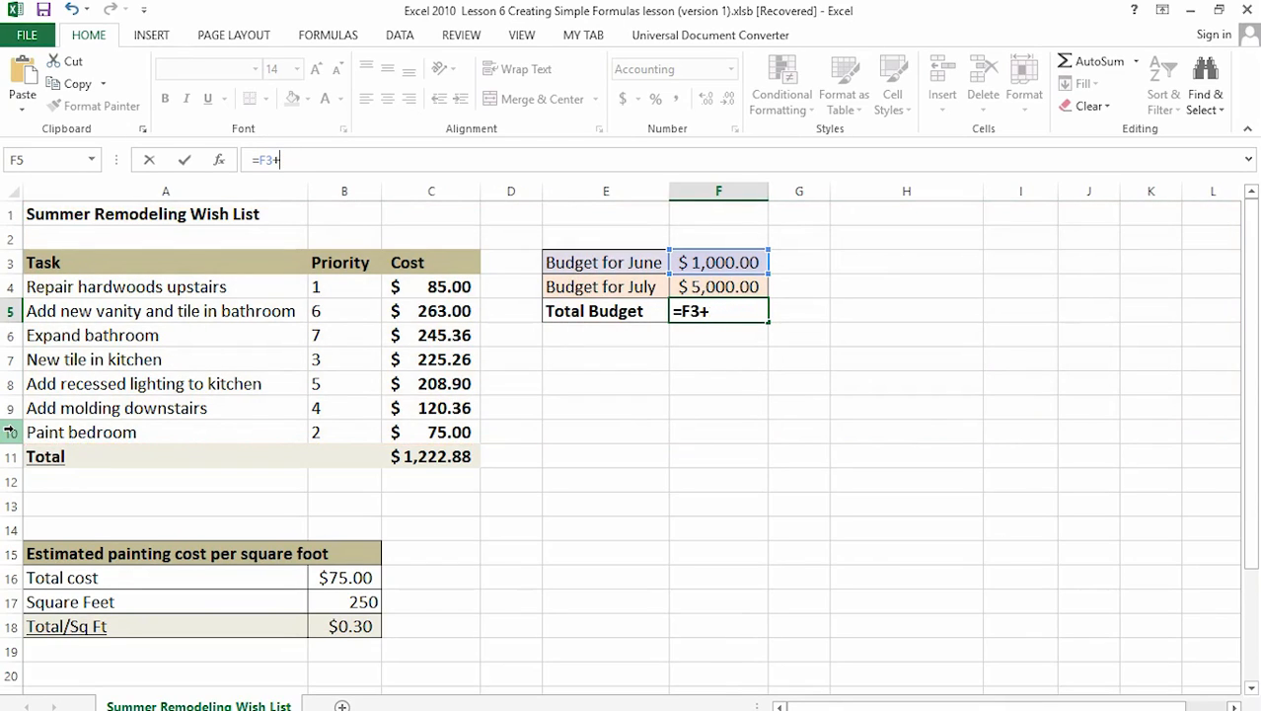
type("C")
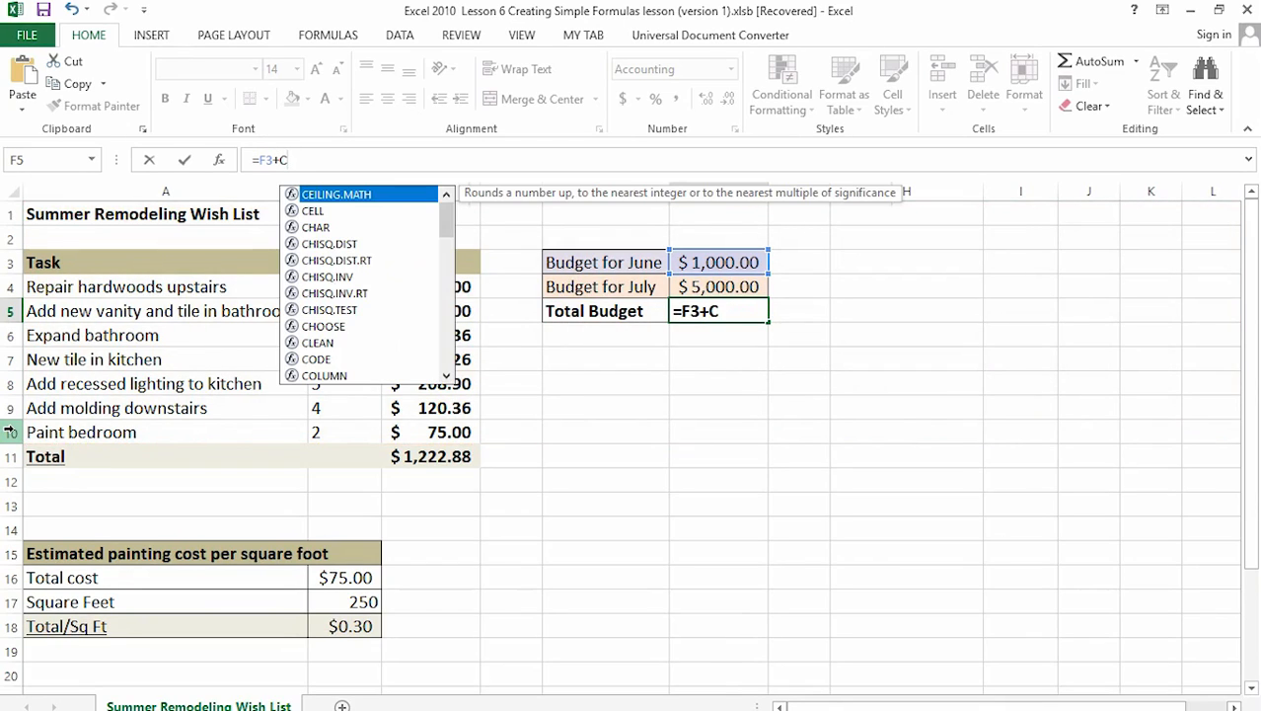
type("10")
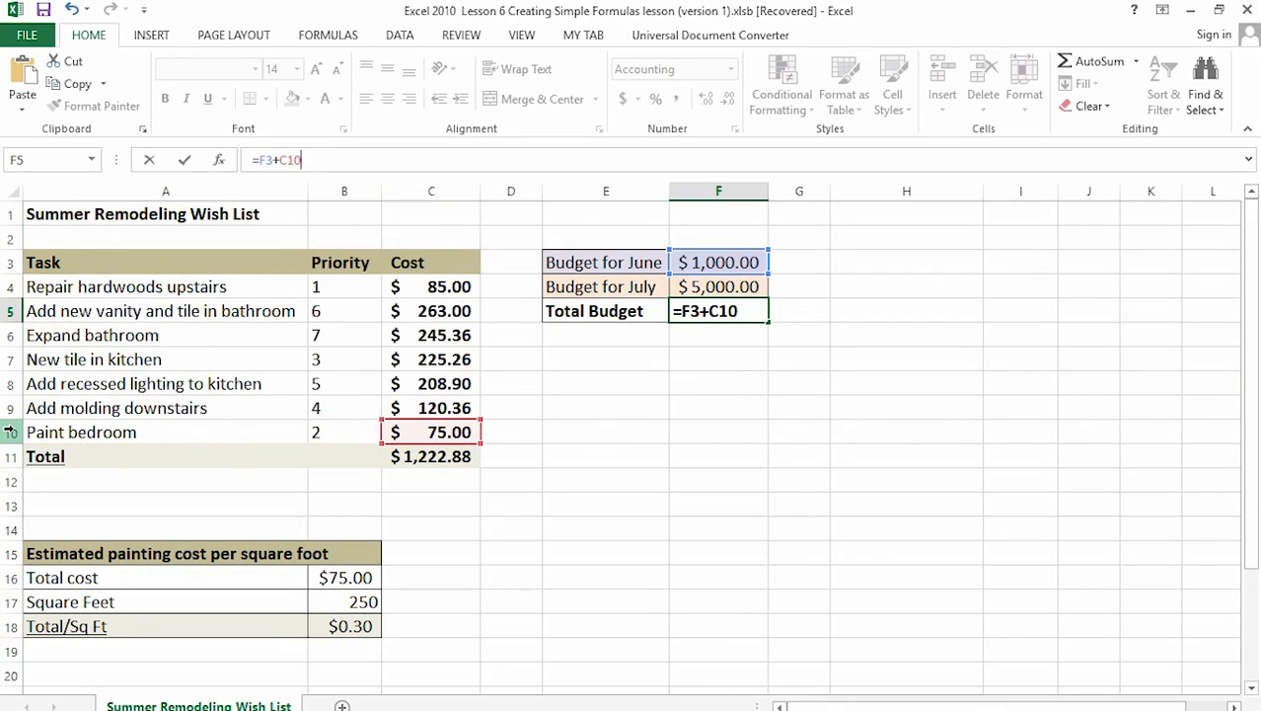
key("Return")
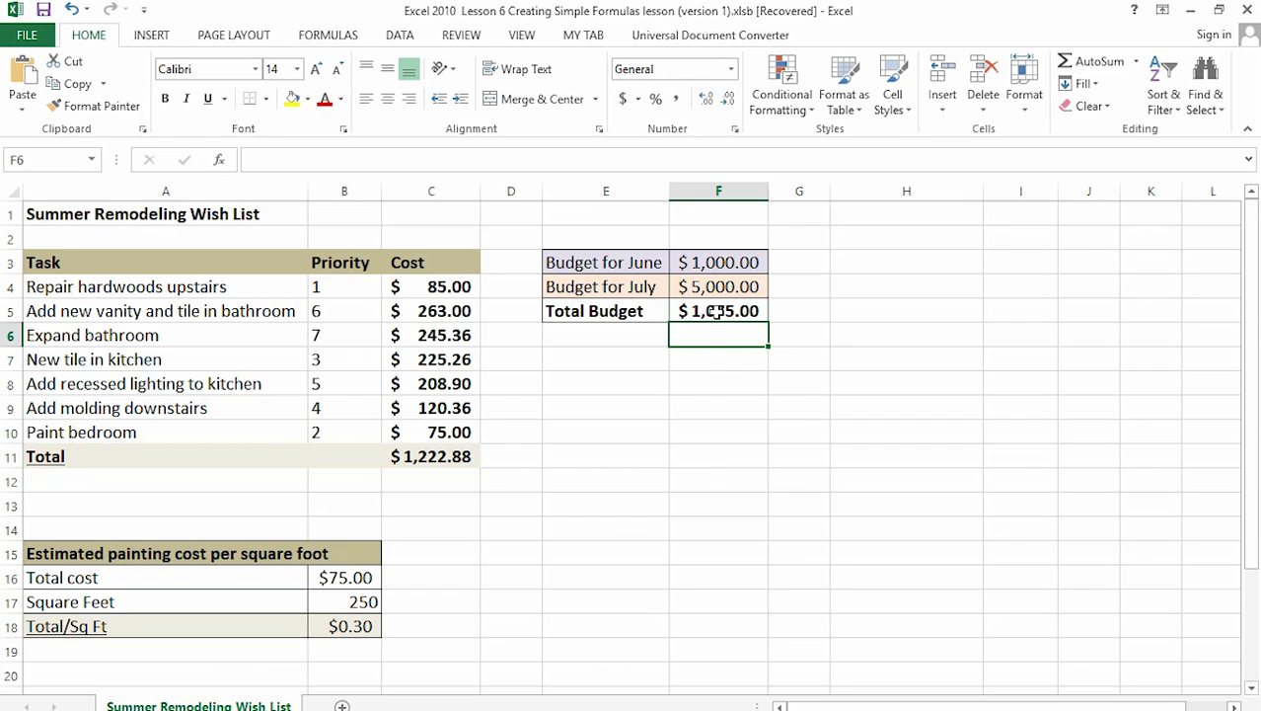
Step: Switch to the PowerPoint lesson slide, highlight "Rename a worksheet" in the list, and return to the Excel worksheet
scroll(691, 410, "down", 1)
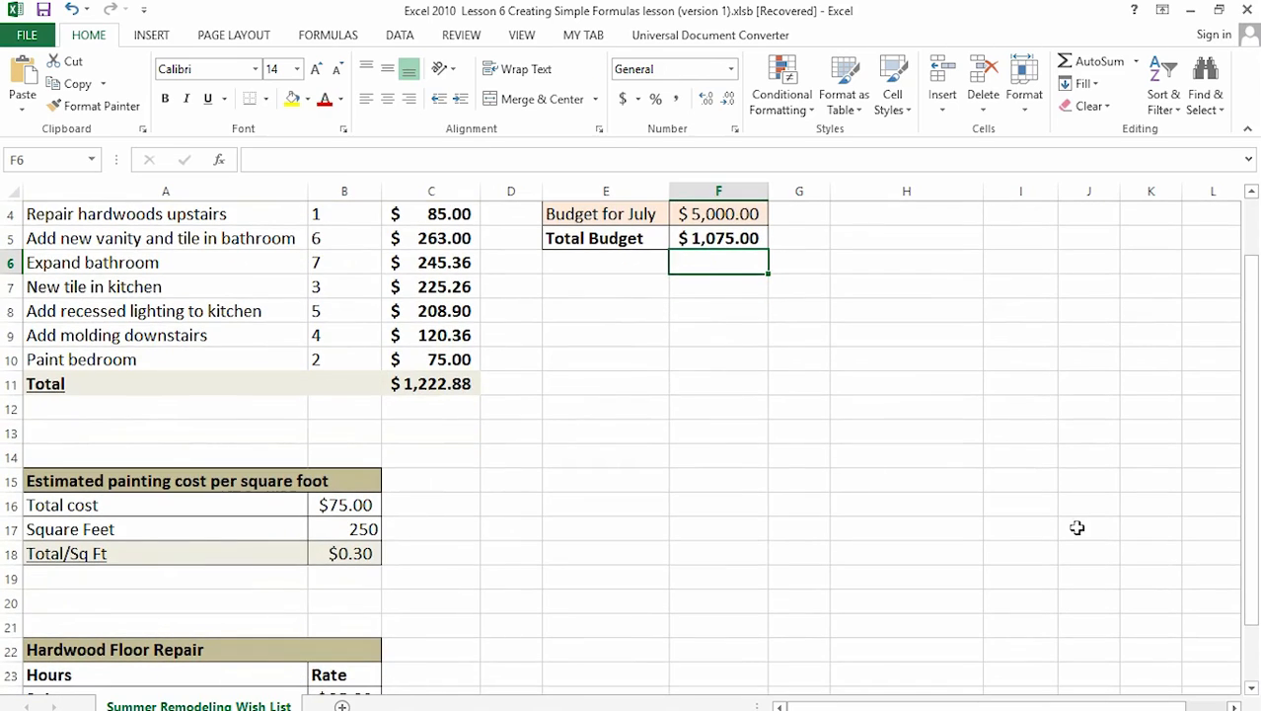
left_click(1228, 505)
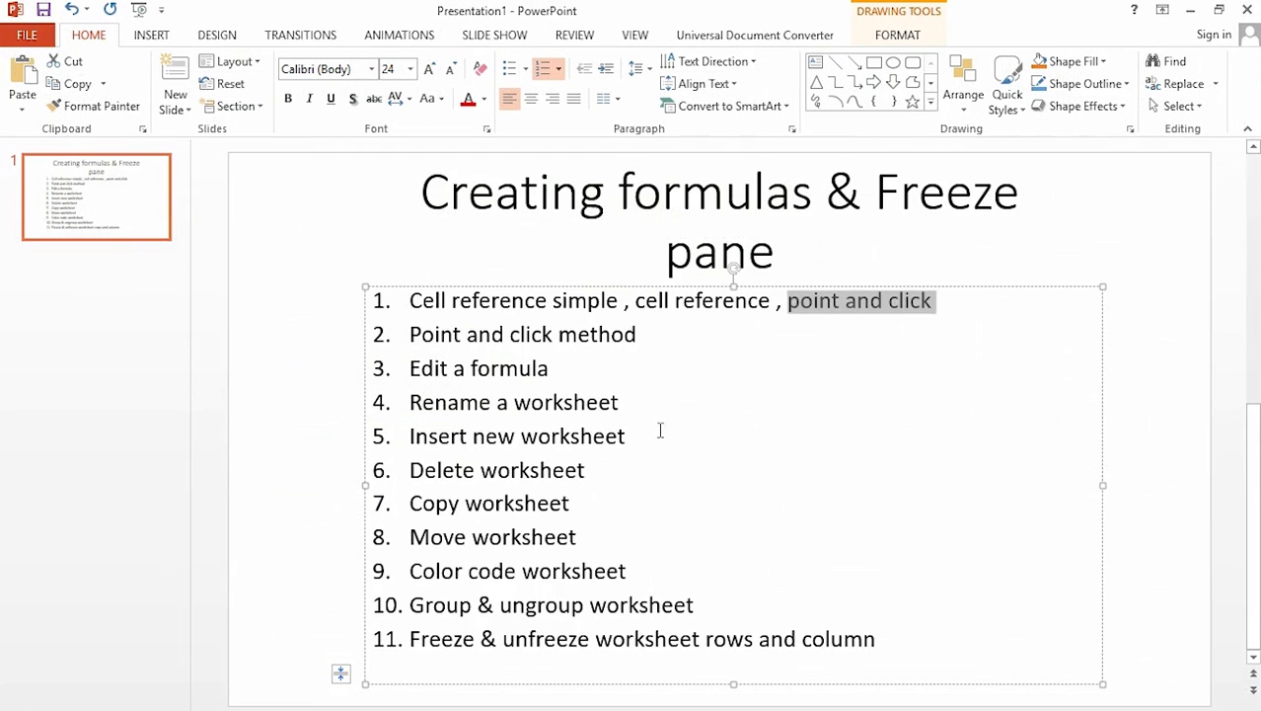
left_click(417, 367)
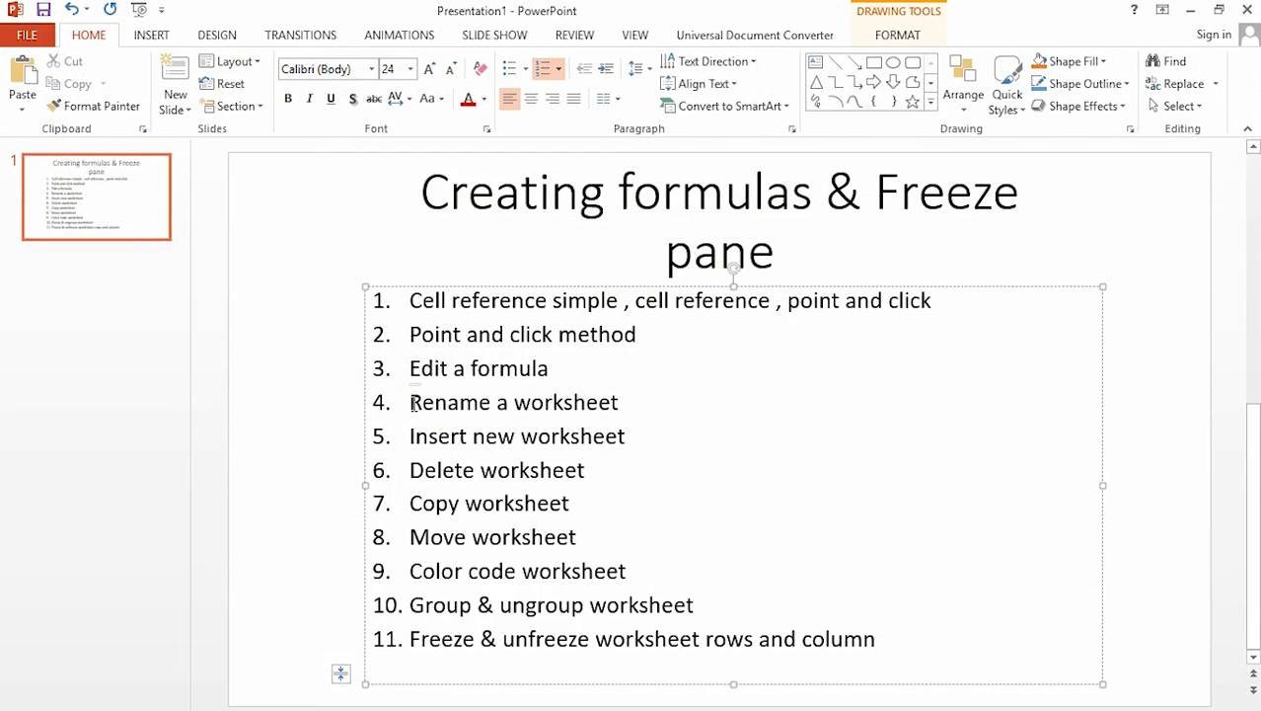
left_click(413, 402)
left_click_drag(446, 406, 590, 403)
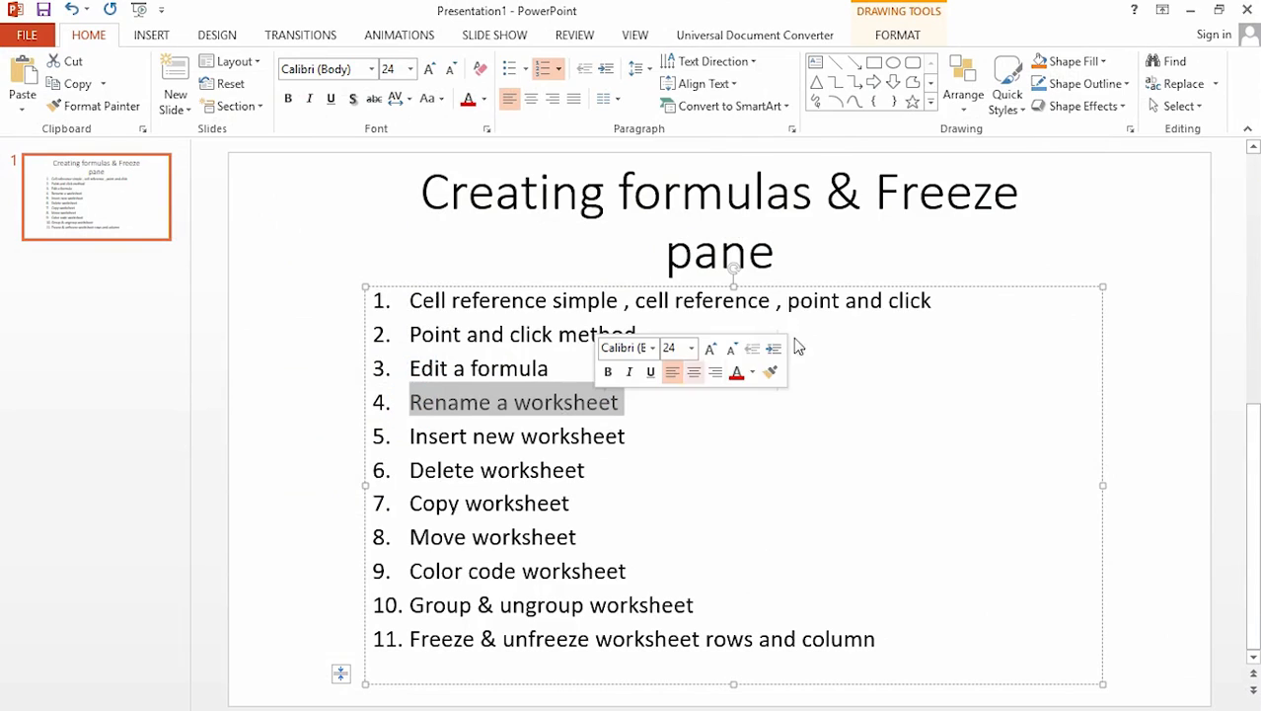
left_click(1191, 13)
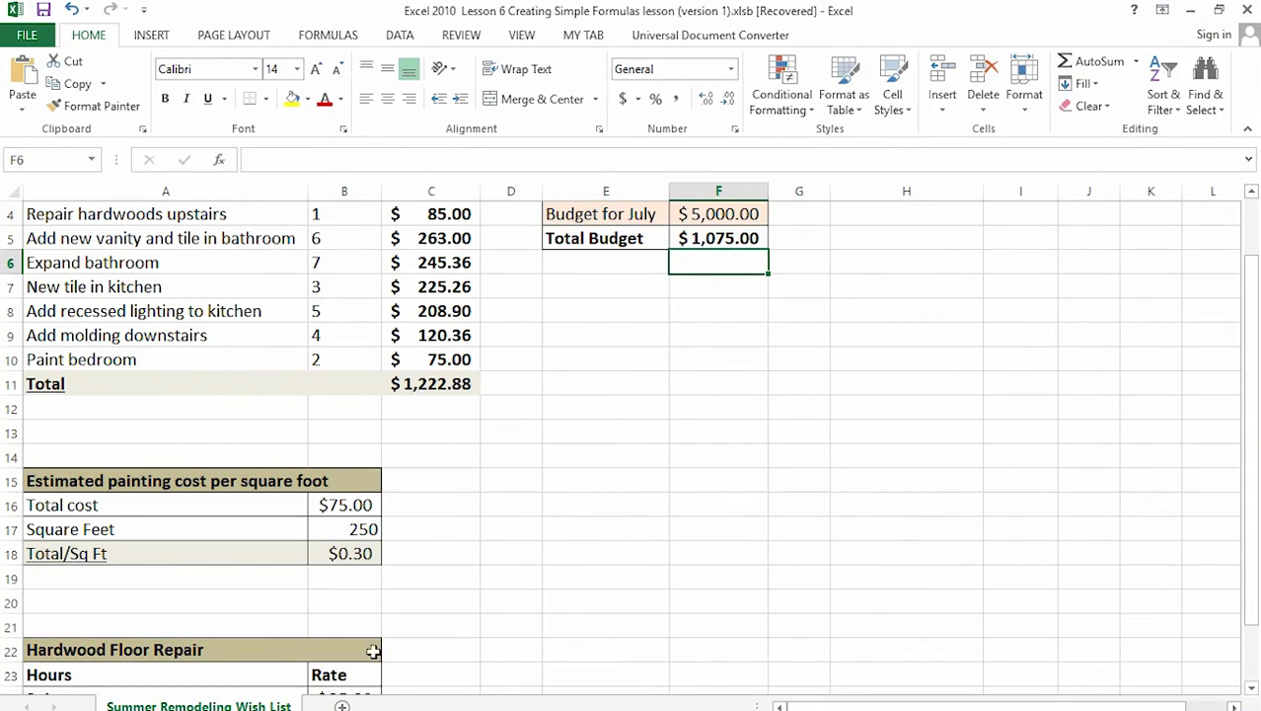
Step: Rename the Summer Remodeling Wish List worksheet as THINHG TT
right_click(184, 703)
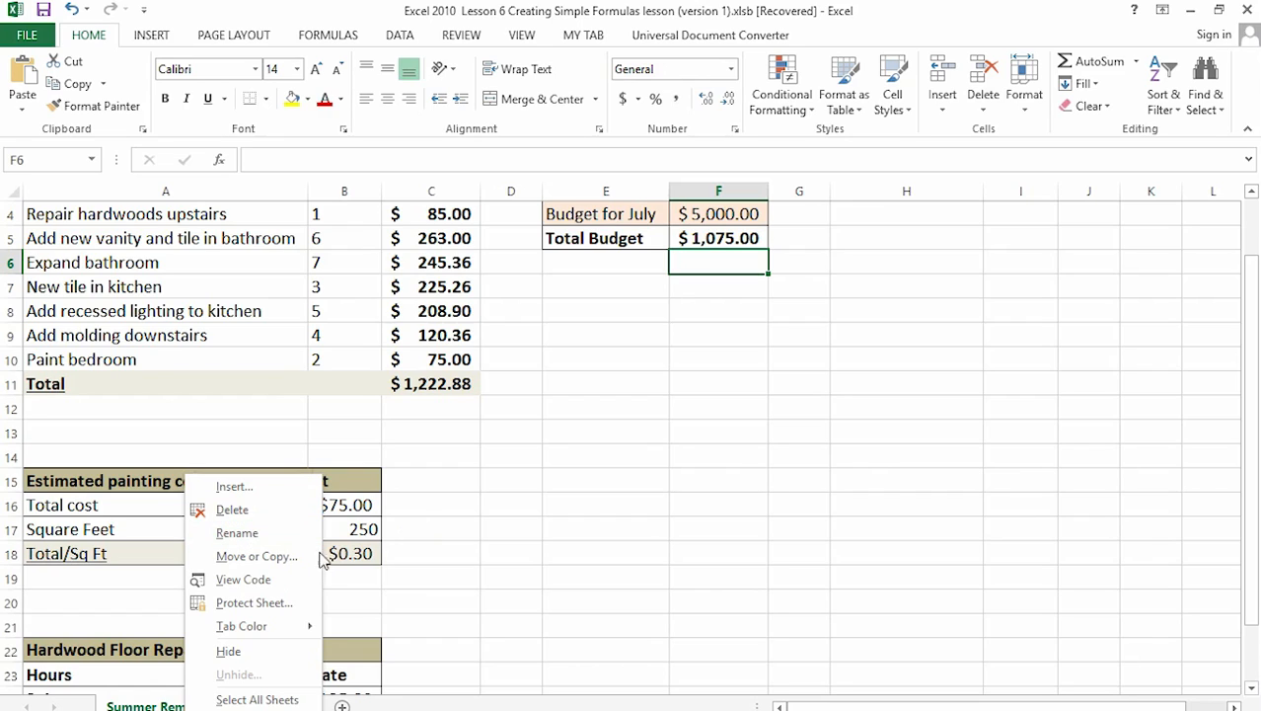
left_click(237, 534)
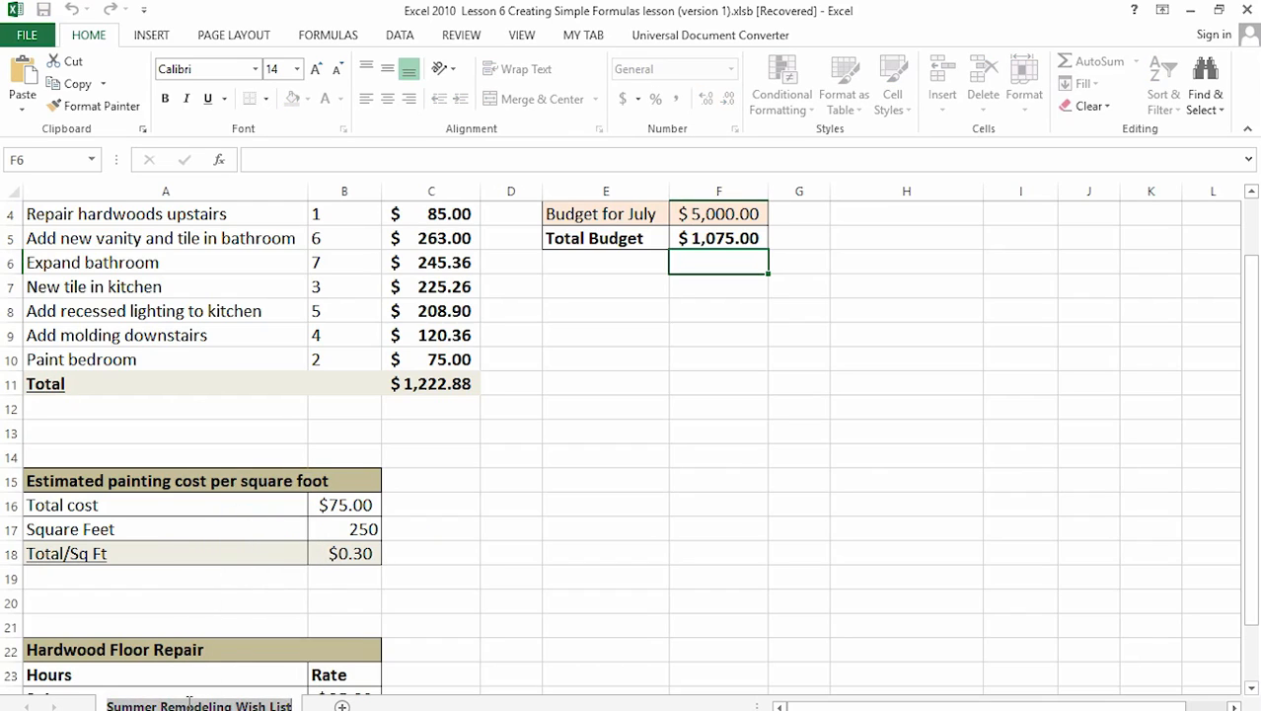
type("THINHG")
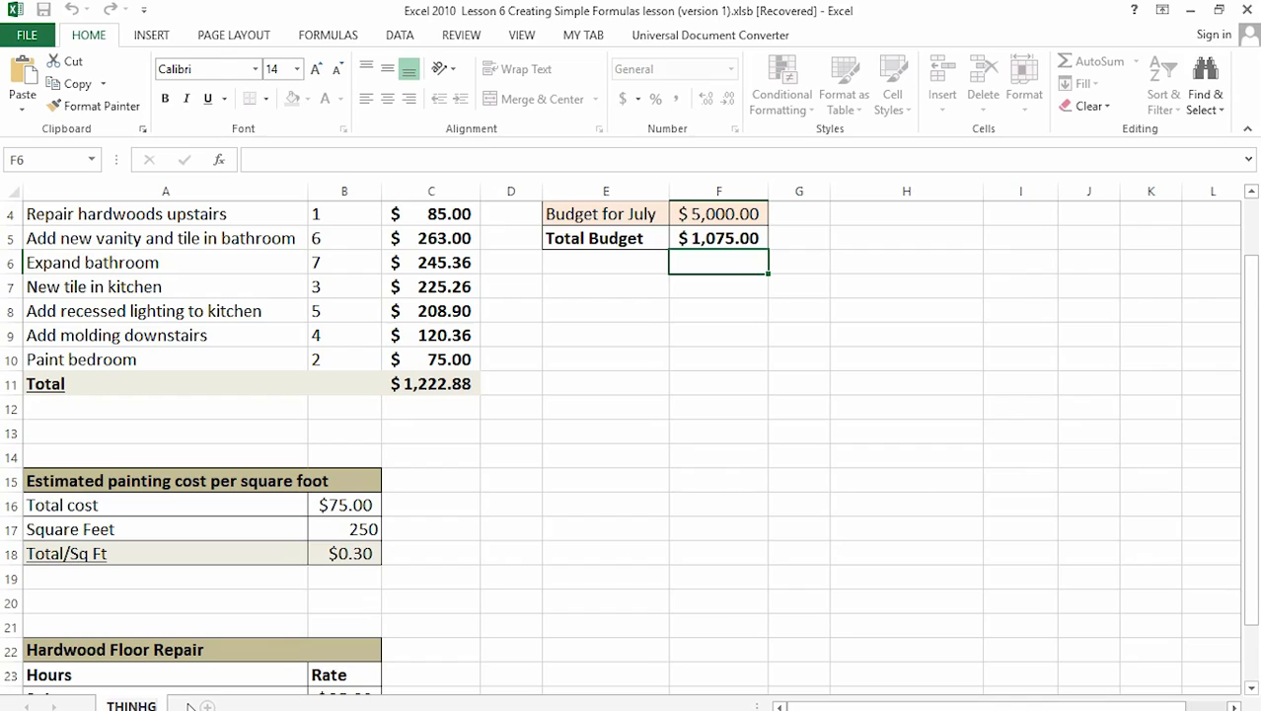
type(" TT")
key("Return")
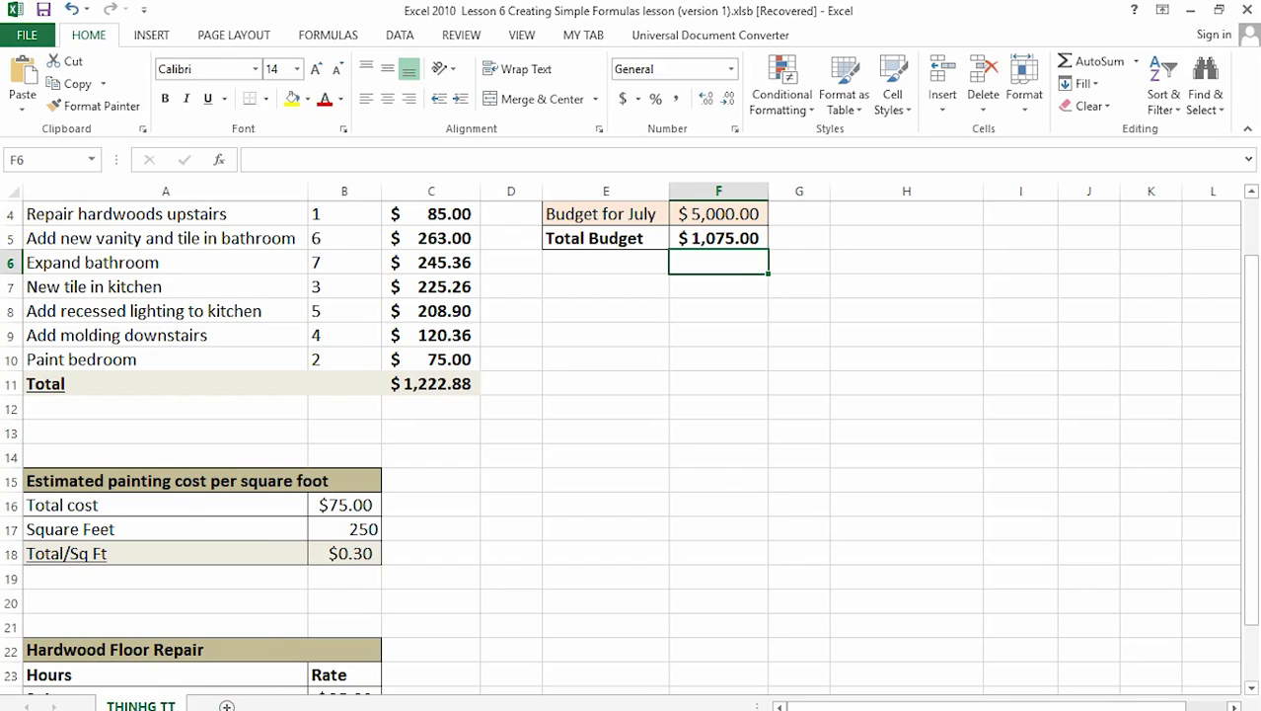
Step: Add two new blank worksheets after THINHG TT and delete Sheet2
right_click(138, 704)
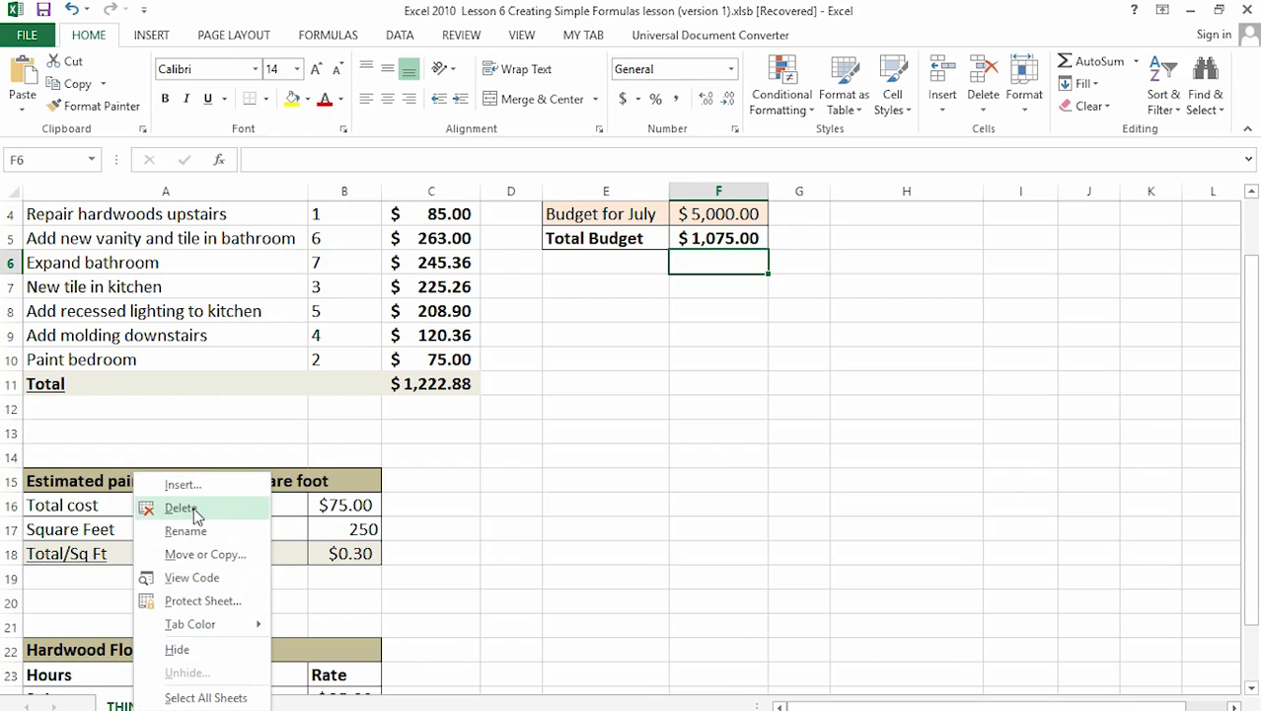
left_click(413, 545)
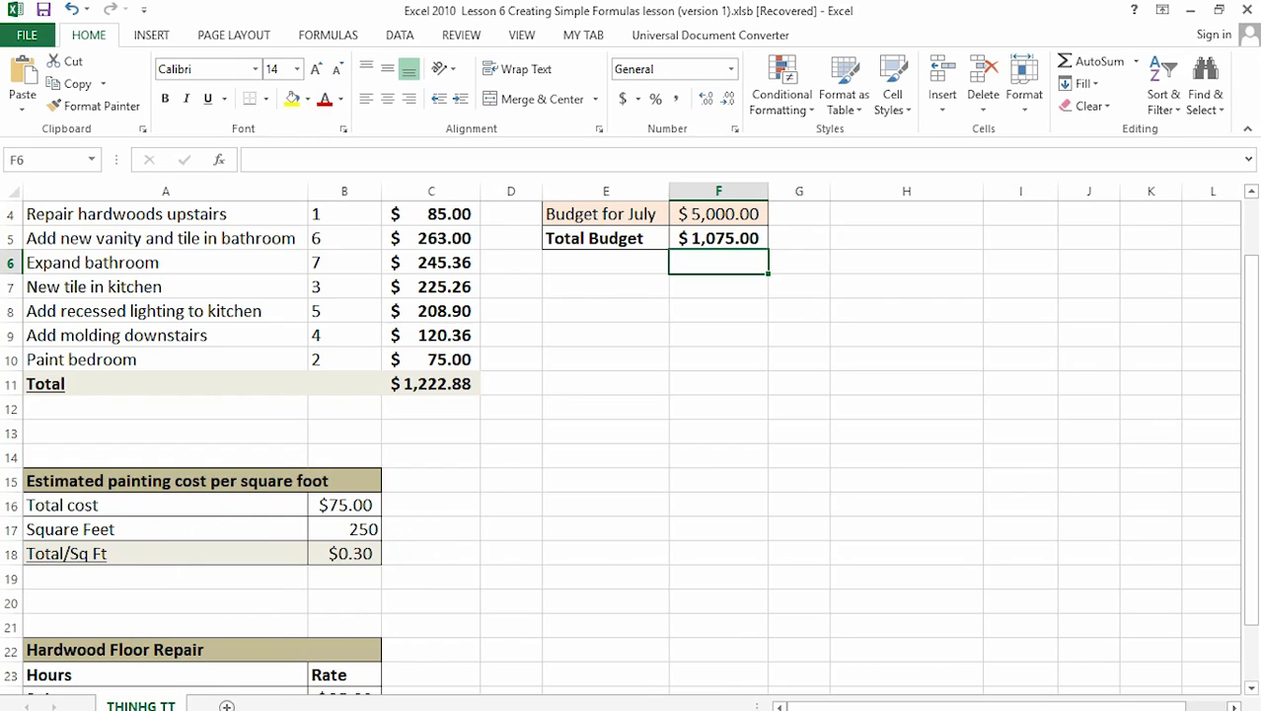
left_click(227, 704)
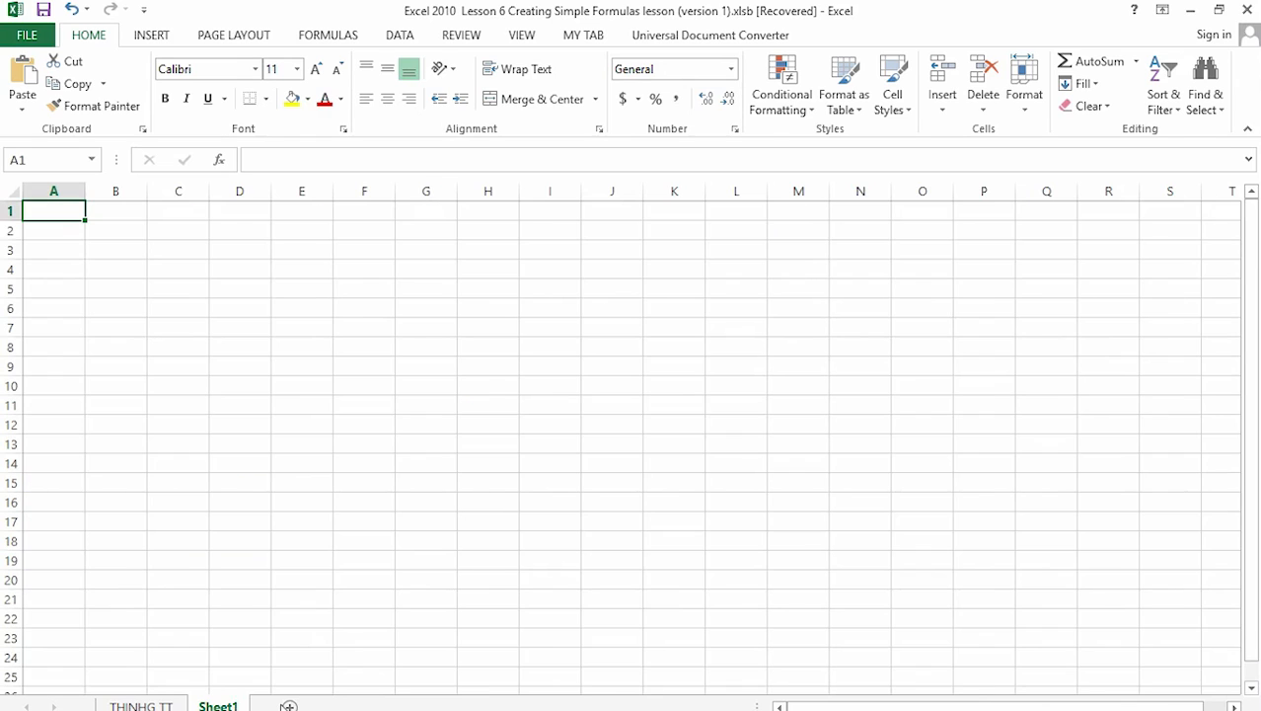
left_click(288, 704)
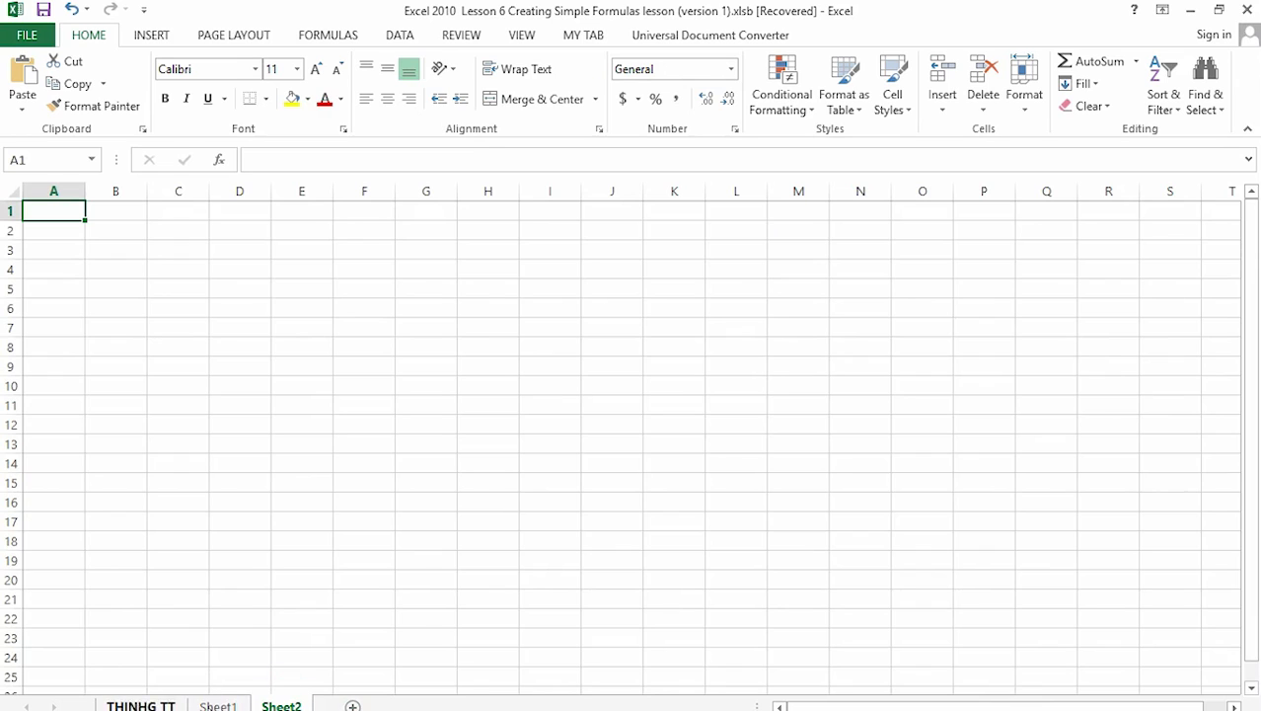
right_click(281, 704)
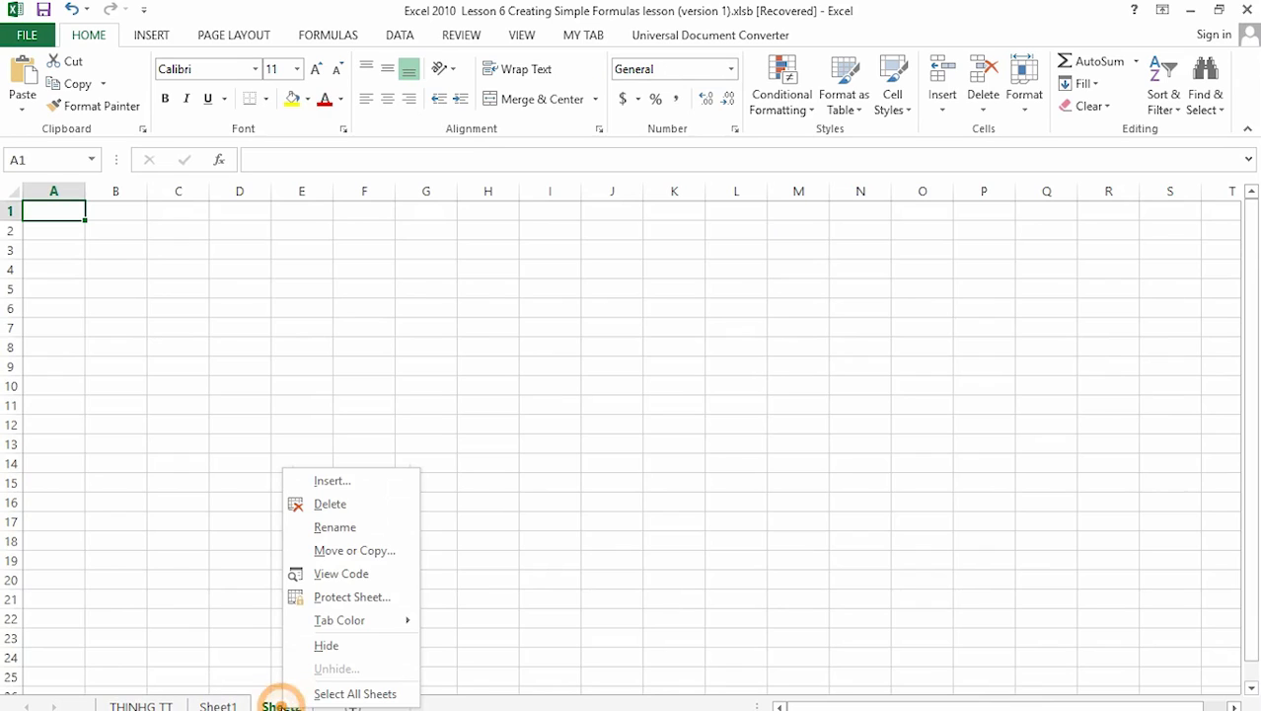
left_click(330, 504)
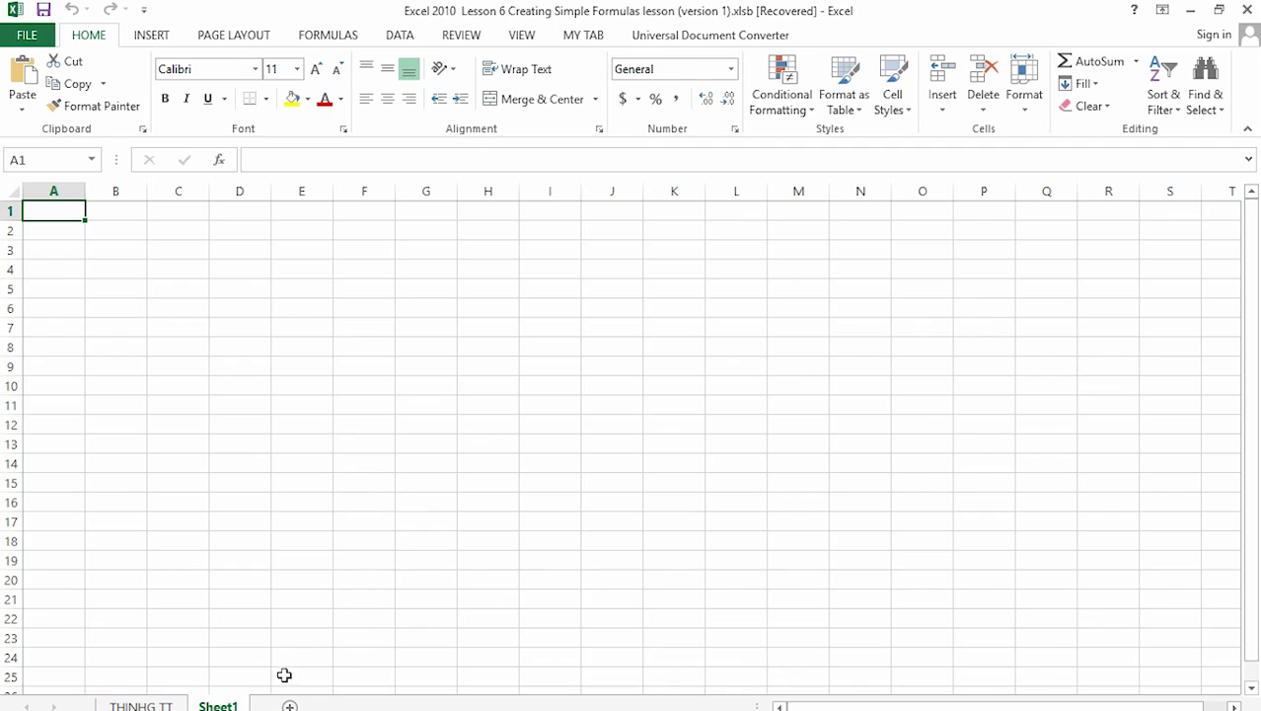
Step: Insert a new sheet of the Worksheet type in front of Sheet1
right_click(216, 705)
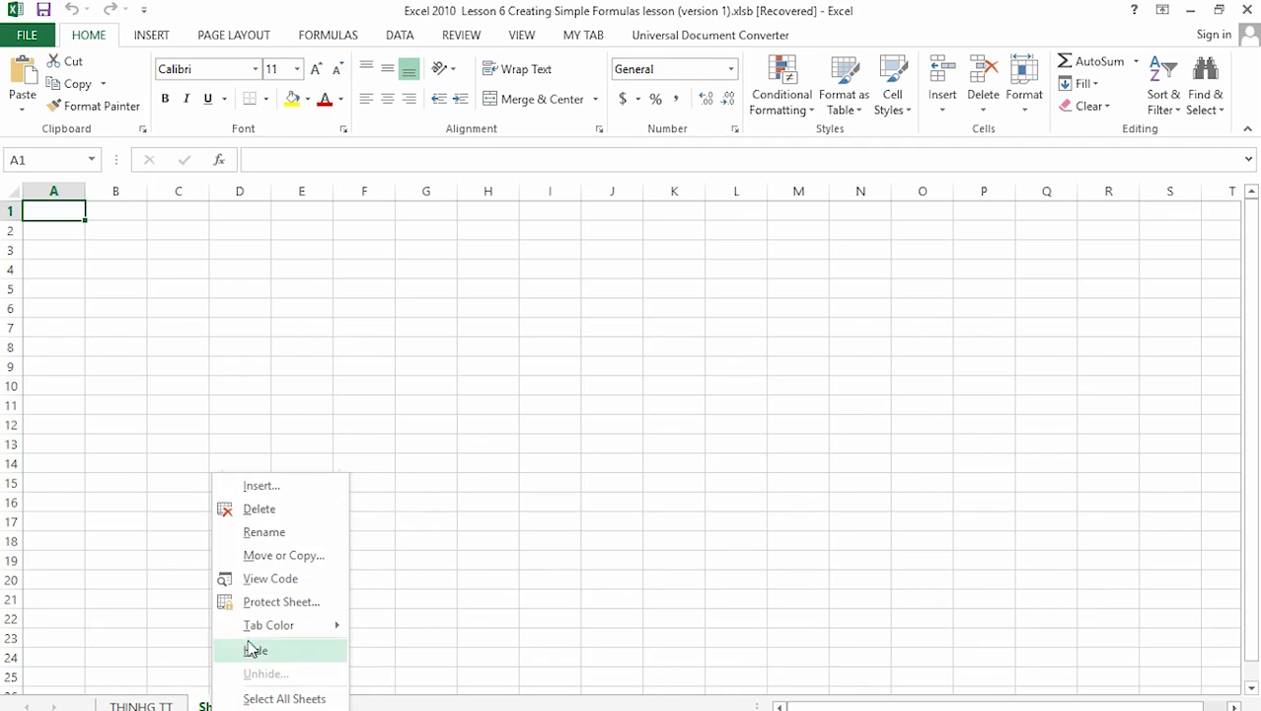
left_click(264, 485)
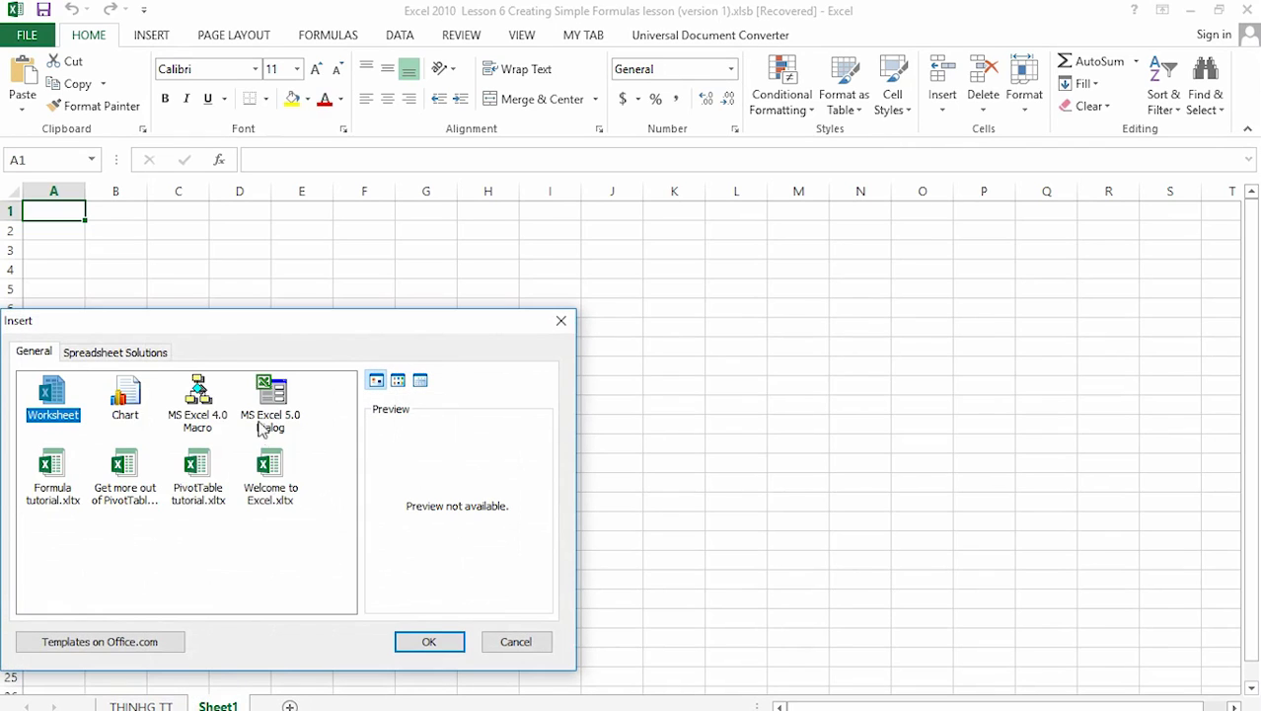
left_click_drag(237, 322, 388, 314)
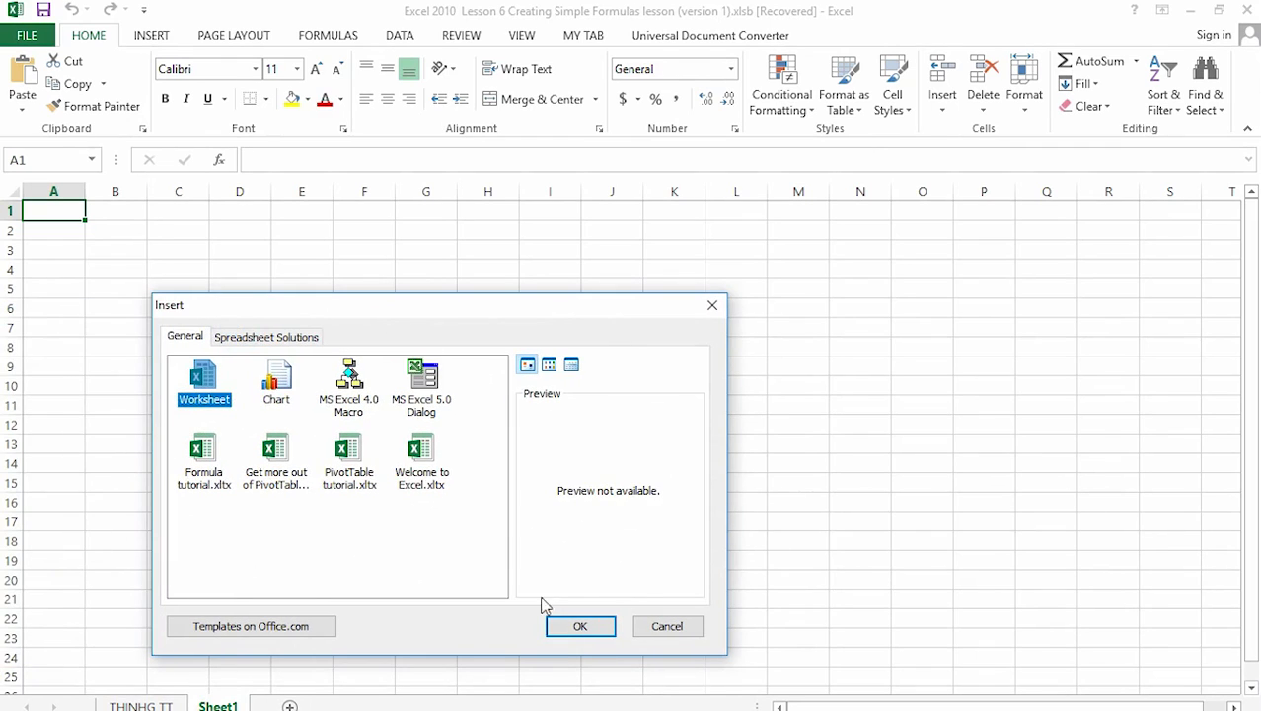
left_click(577, 625)
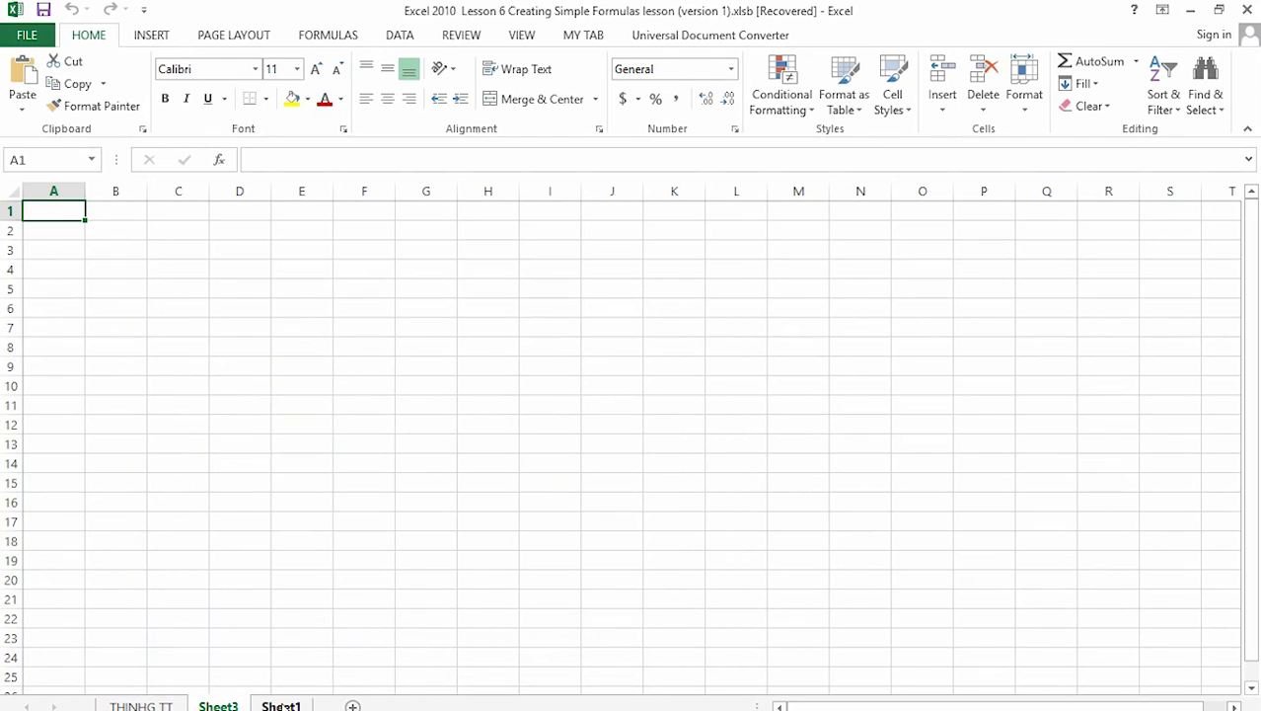
Step: Color the Sheet1 worksheet tab with the standard red
right_click(285, 705)
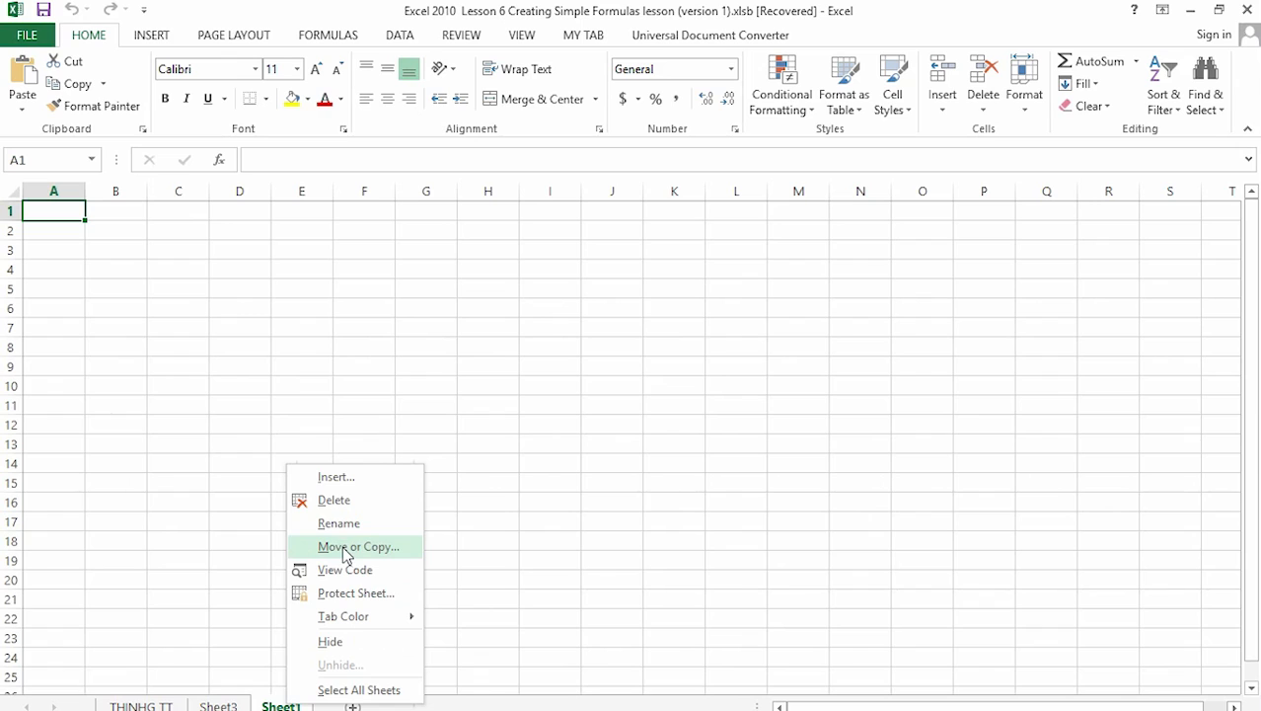
mouse_move(345, 622)
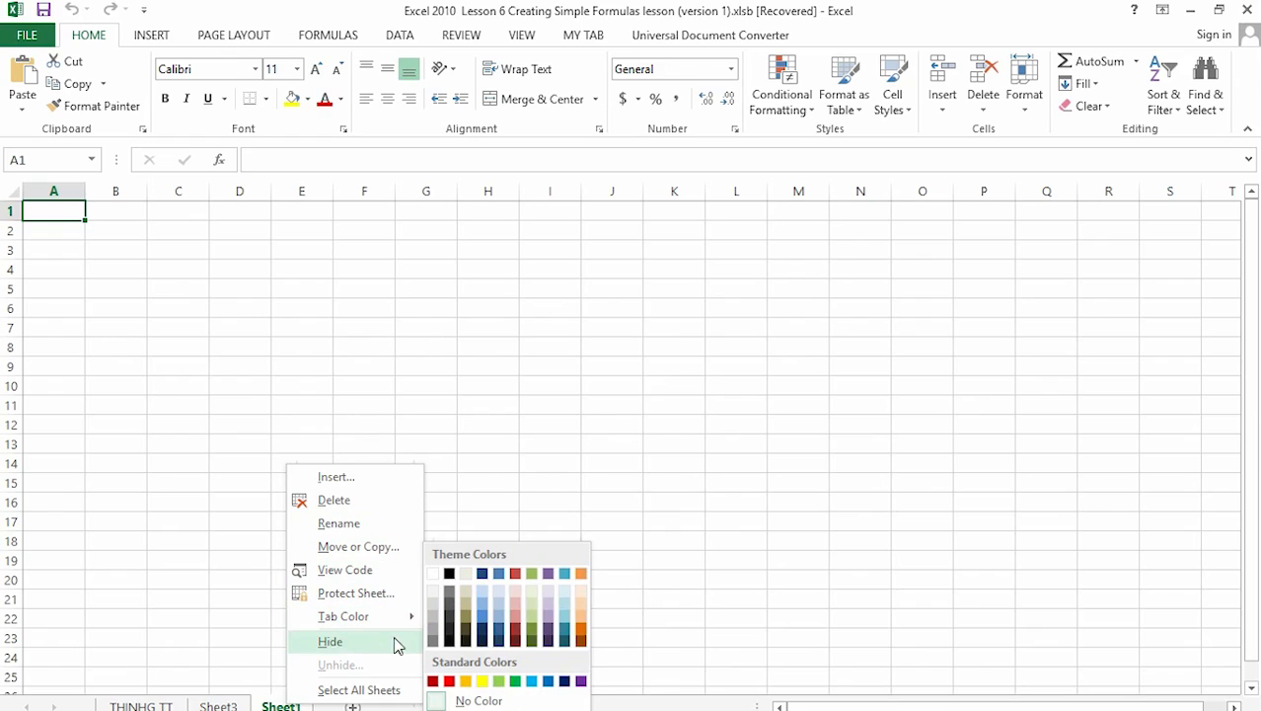
mouse_move(398, 618)
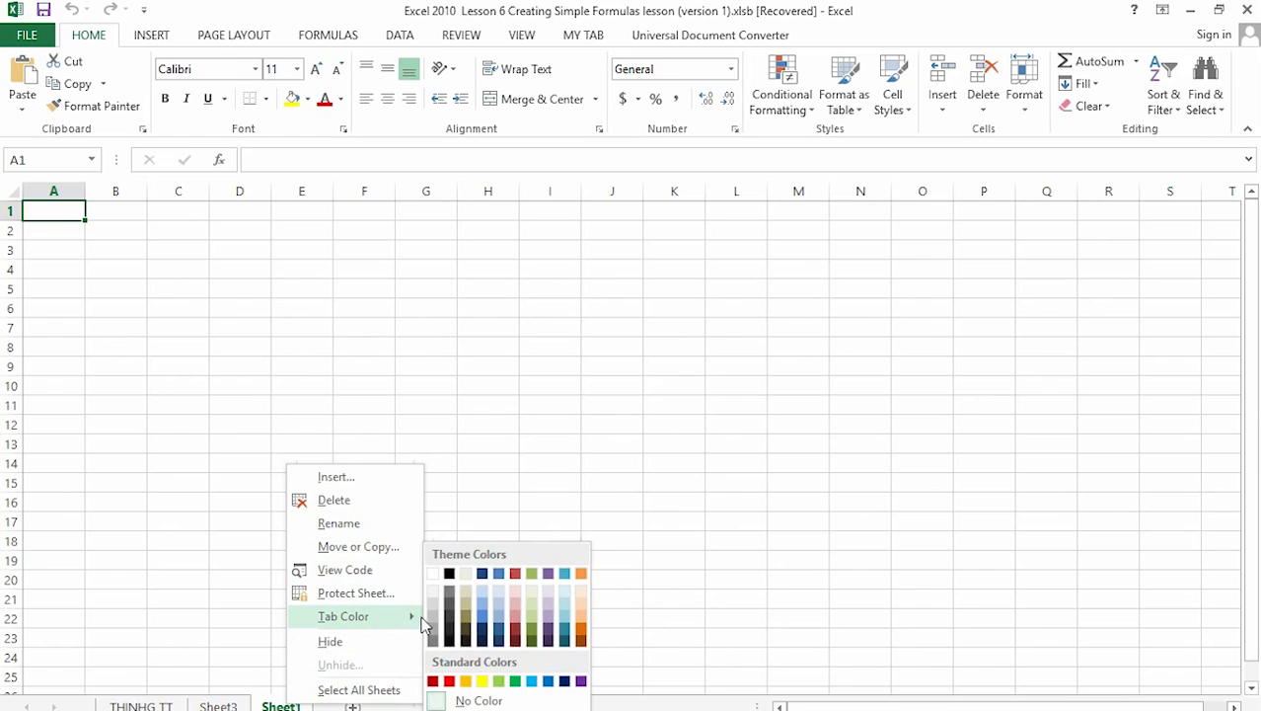
left_click(449, 681)
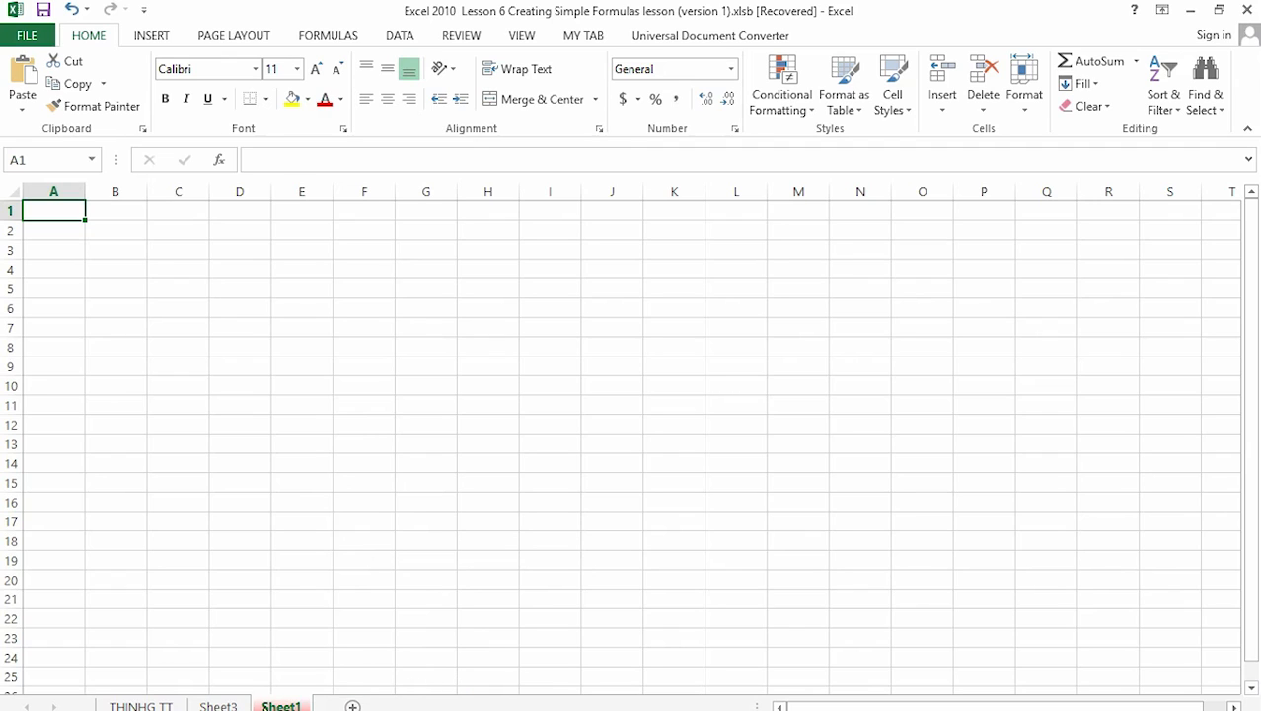
Step: Hide the Sheet3 worksheet and unhide it again
right_click(219, 704)
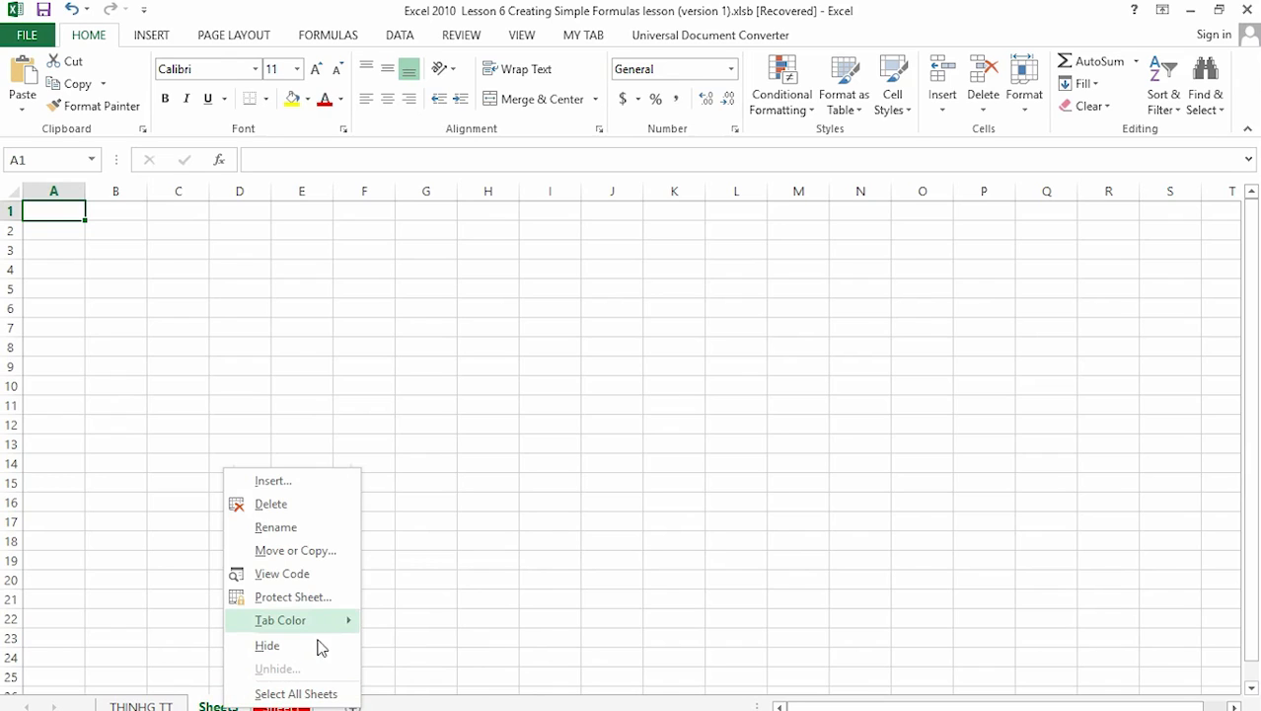
left_click(287, 646)
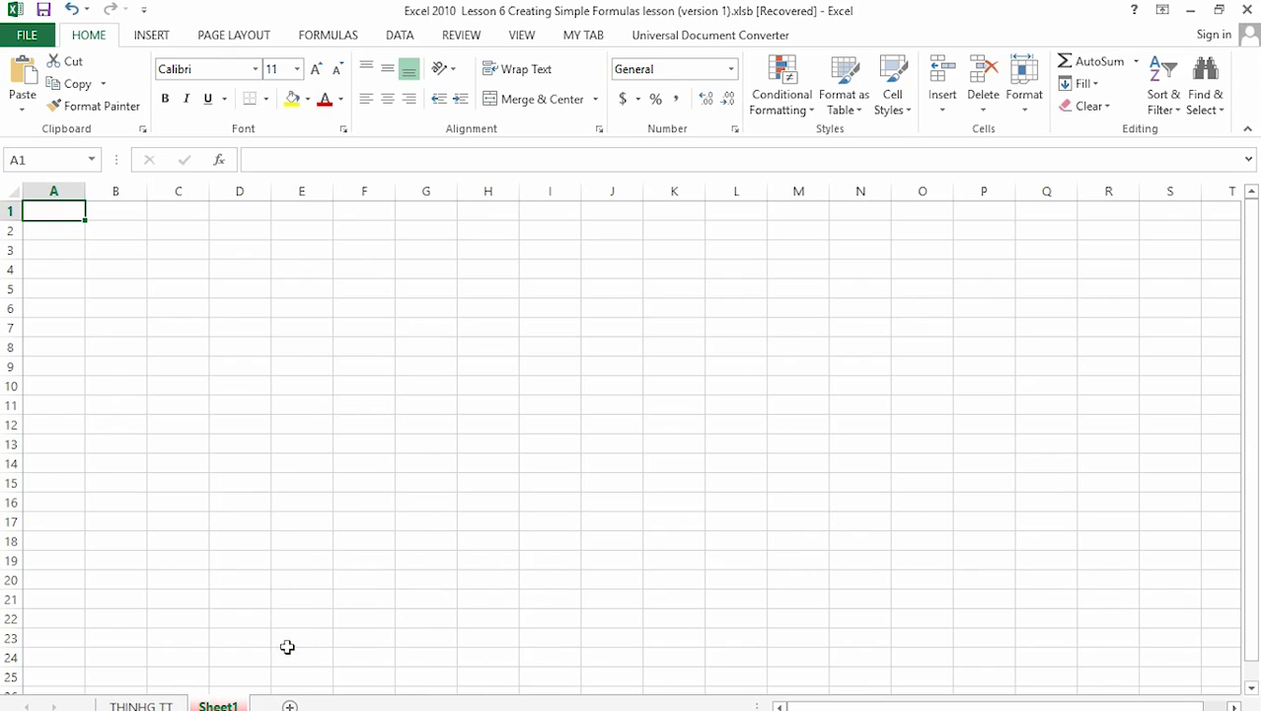
right_click(210, 705)
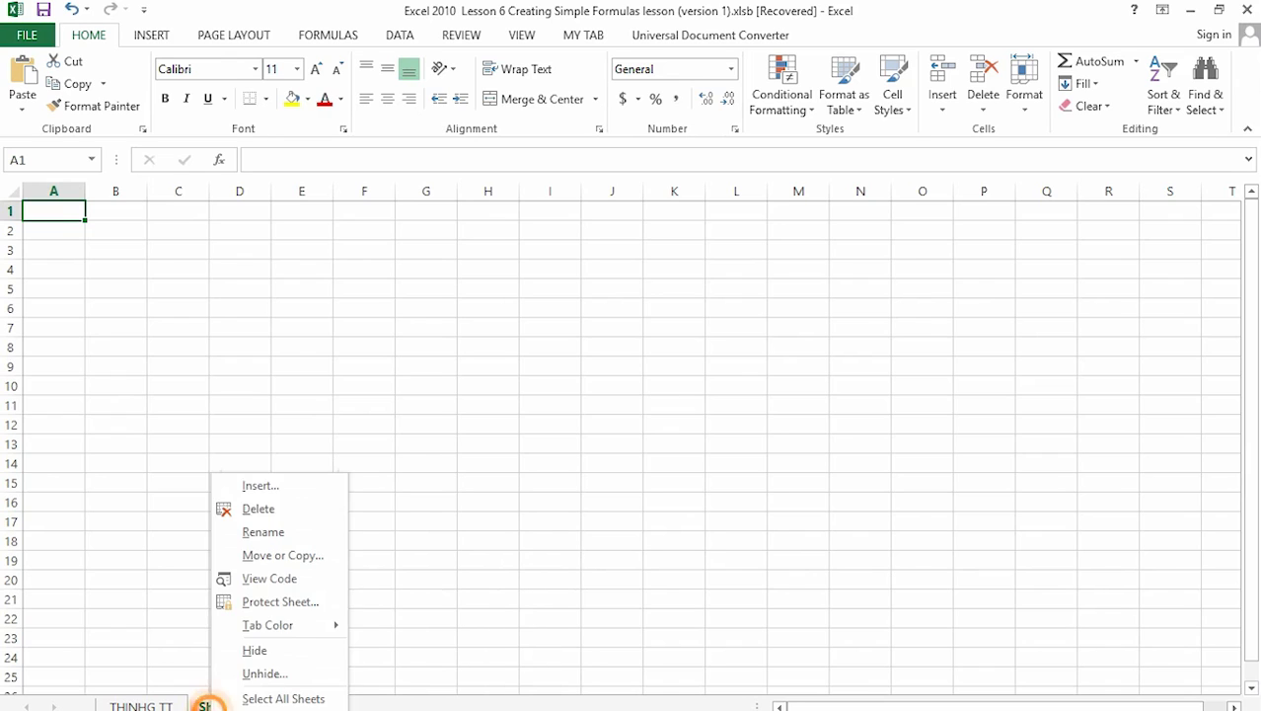
left_click(264, 674)
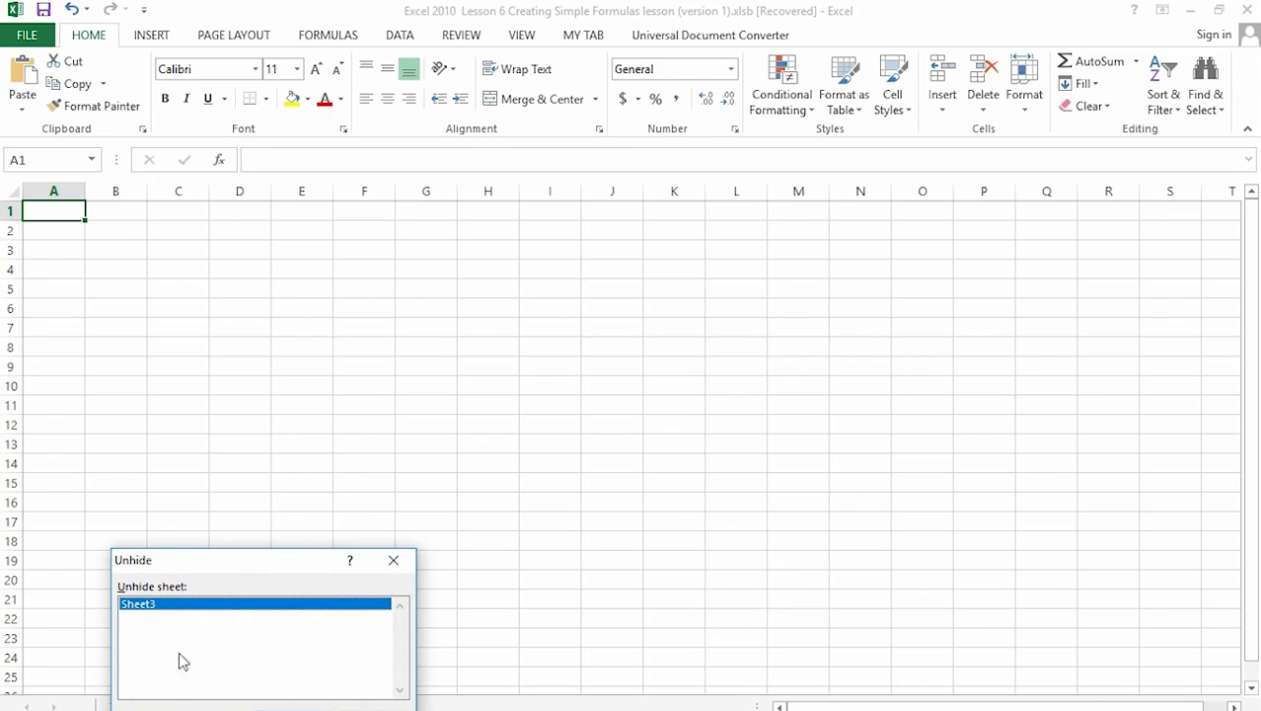
left_click_drag(221, 571, 261, 432)
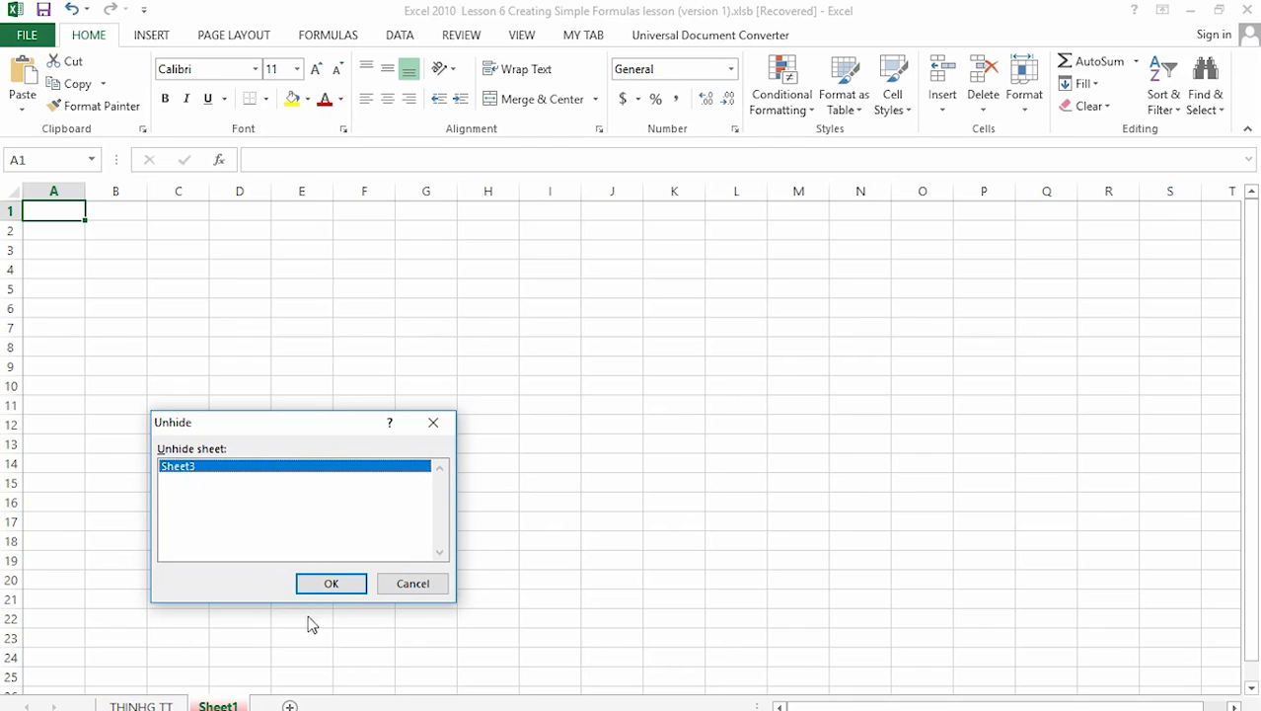
left_click(335, 587)
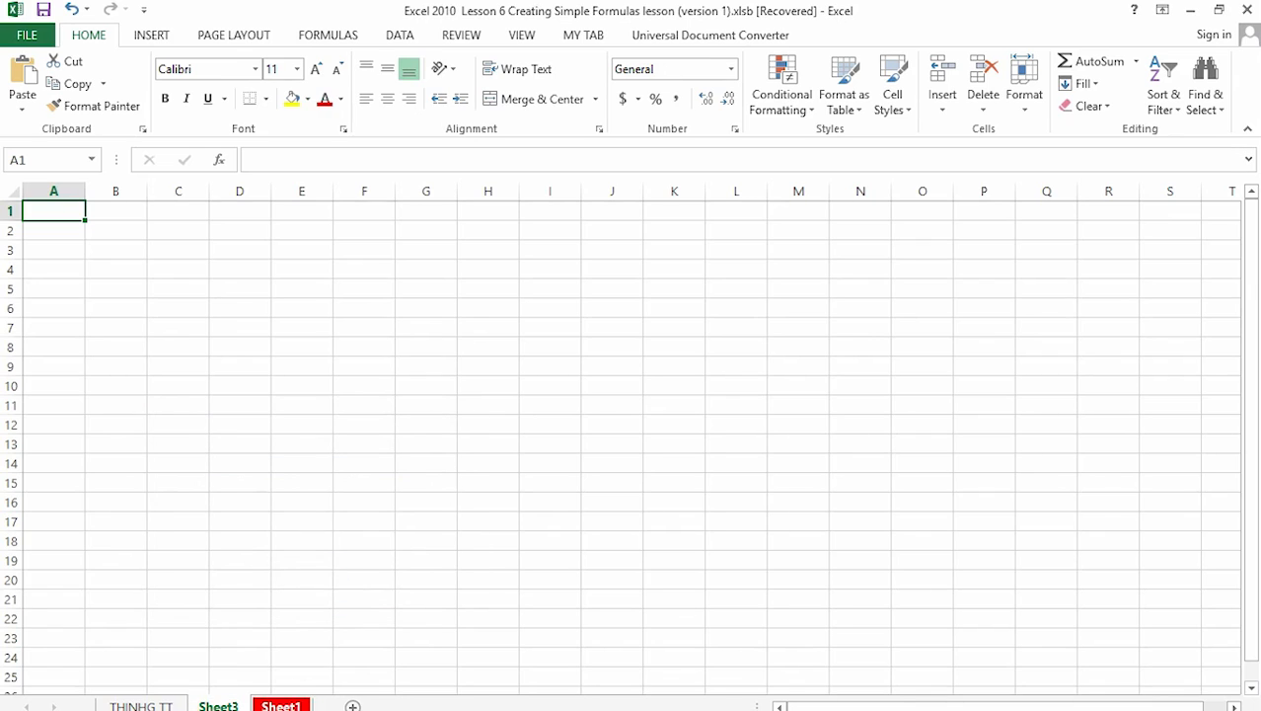
Step: Select all sheets in the workbook as a group, and release the grouping by choosing a single sheet
left_click(280, 704)
right_click(280, 705)
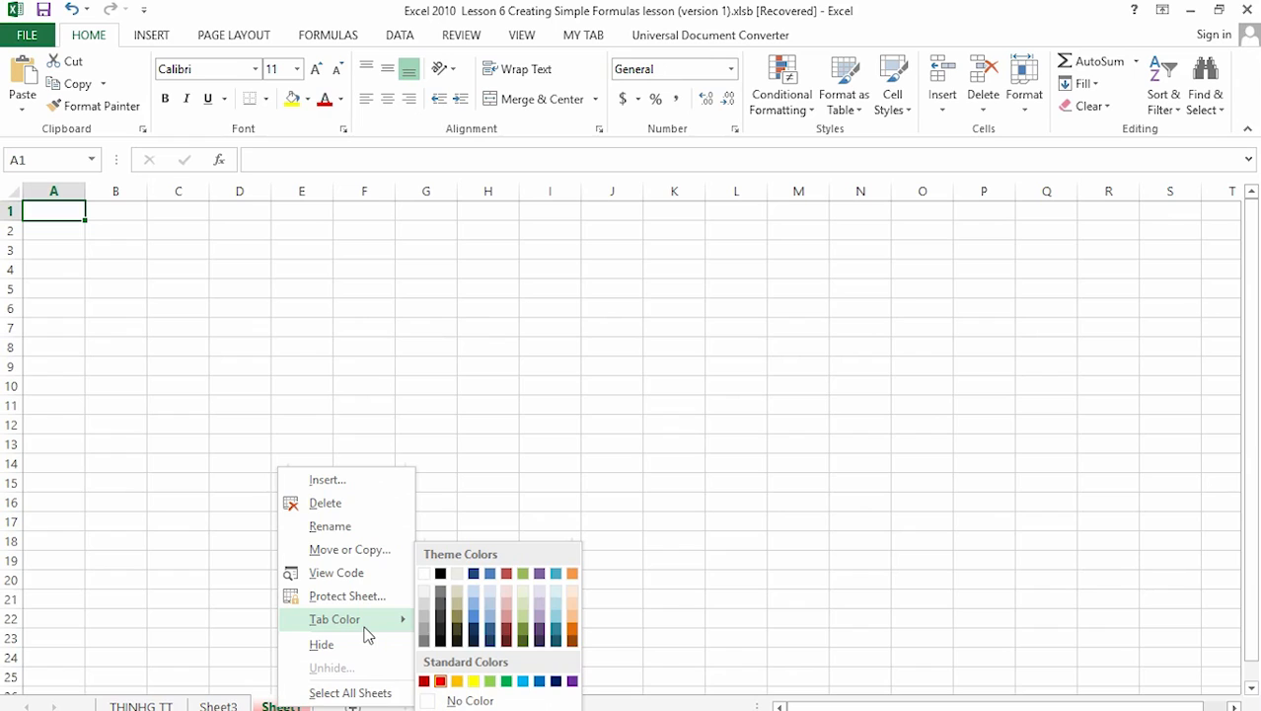
left_click(355, 691)
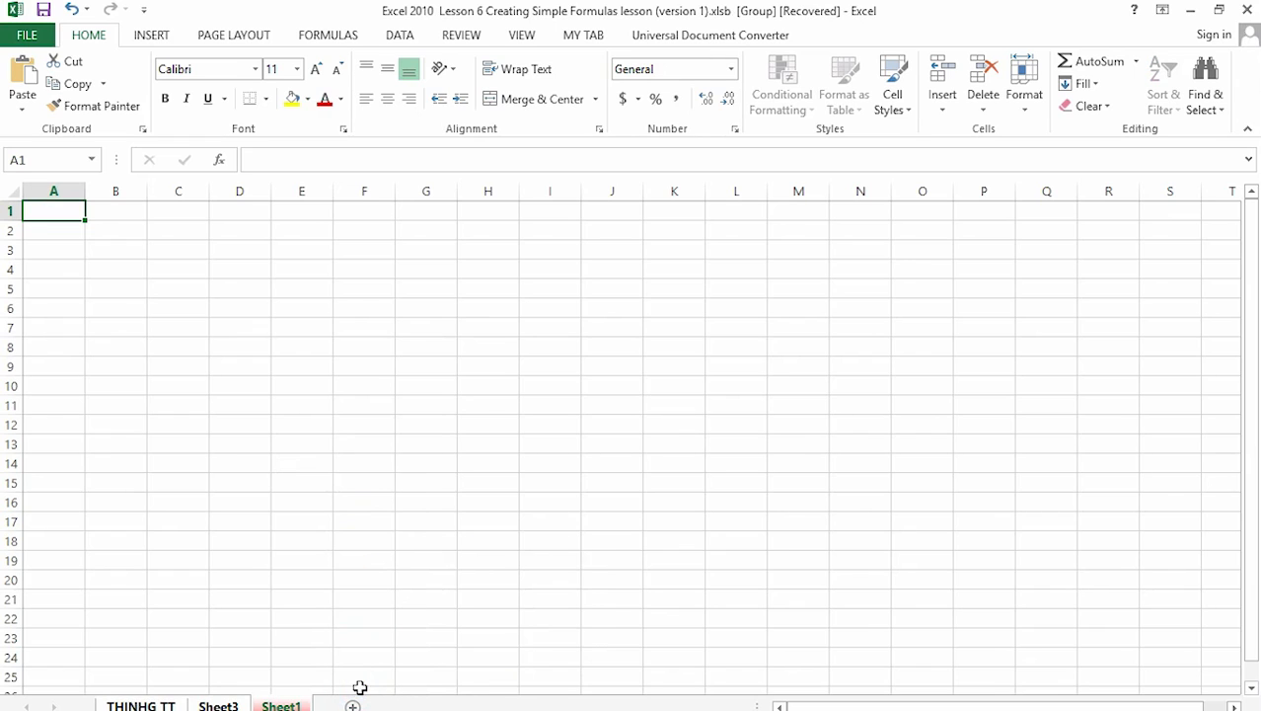
left_click(170, 705)
left_click(216, 705)
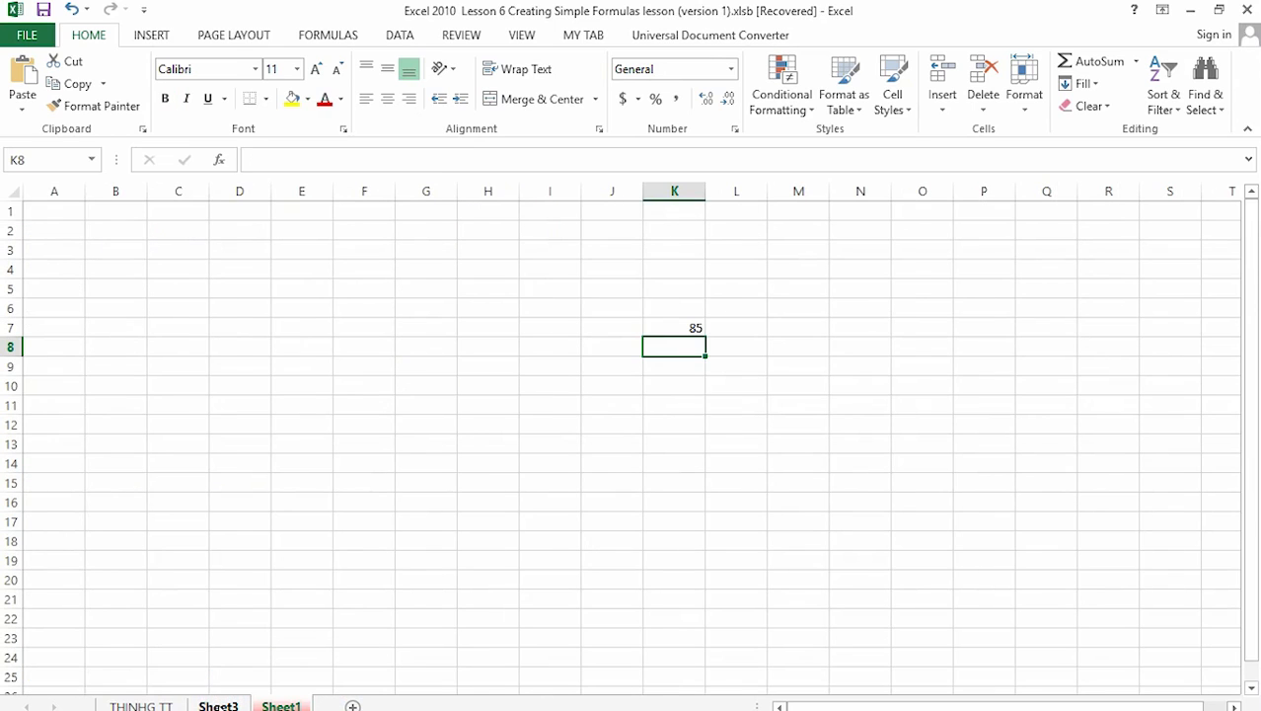
Step: Create a copy of Sheet3 and place it at the end of the workbook
right_click(219, 705)
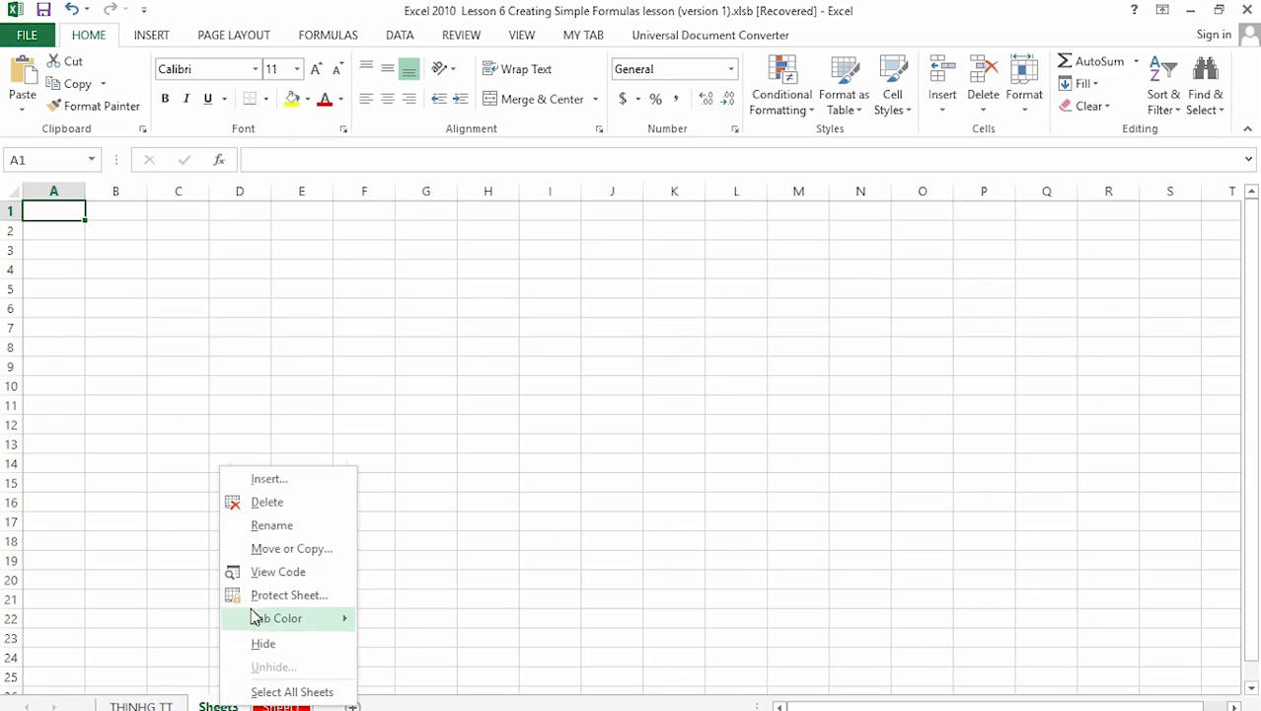
left_click(281, 550)
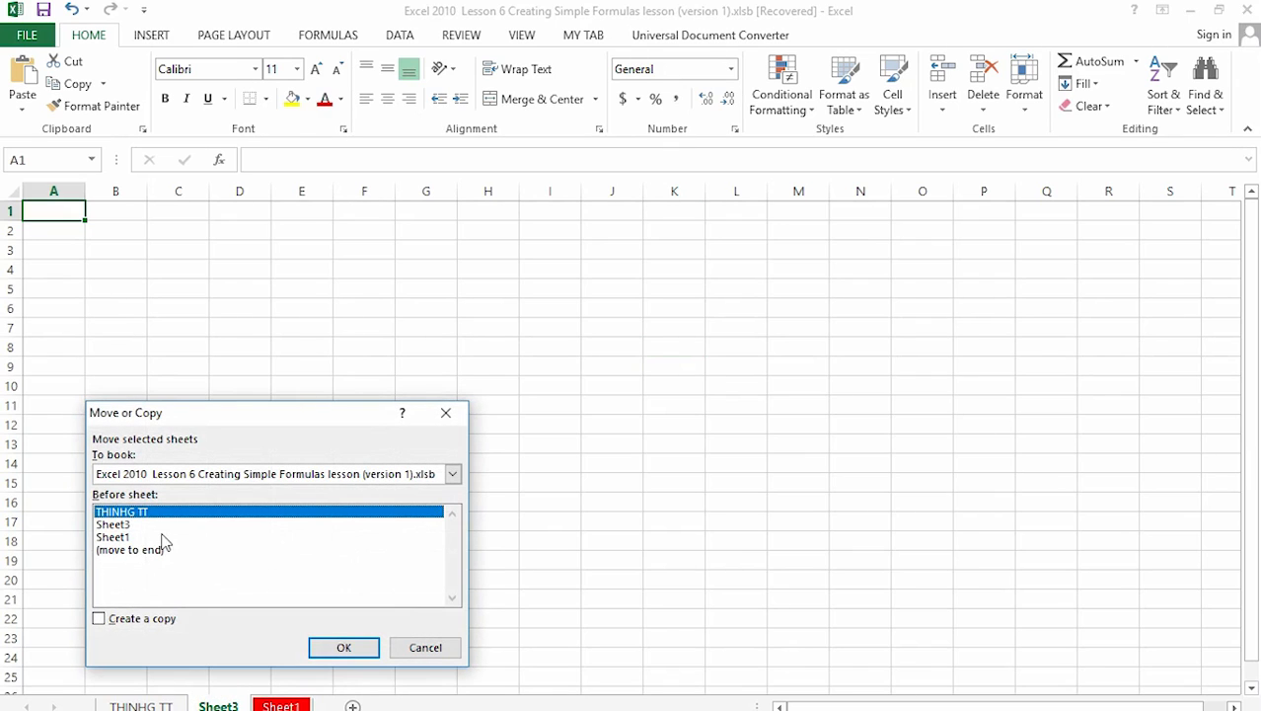
left_click(100, 620)
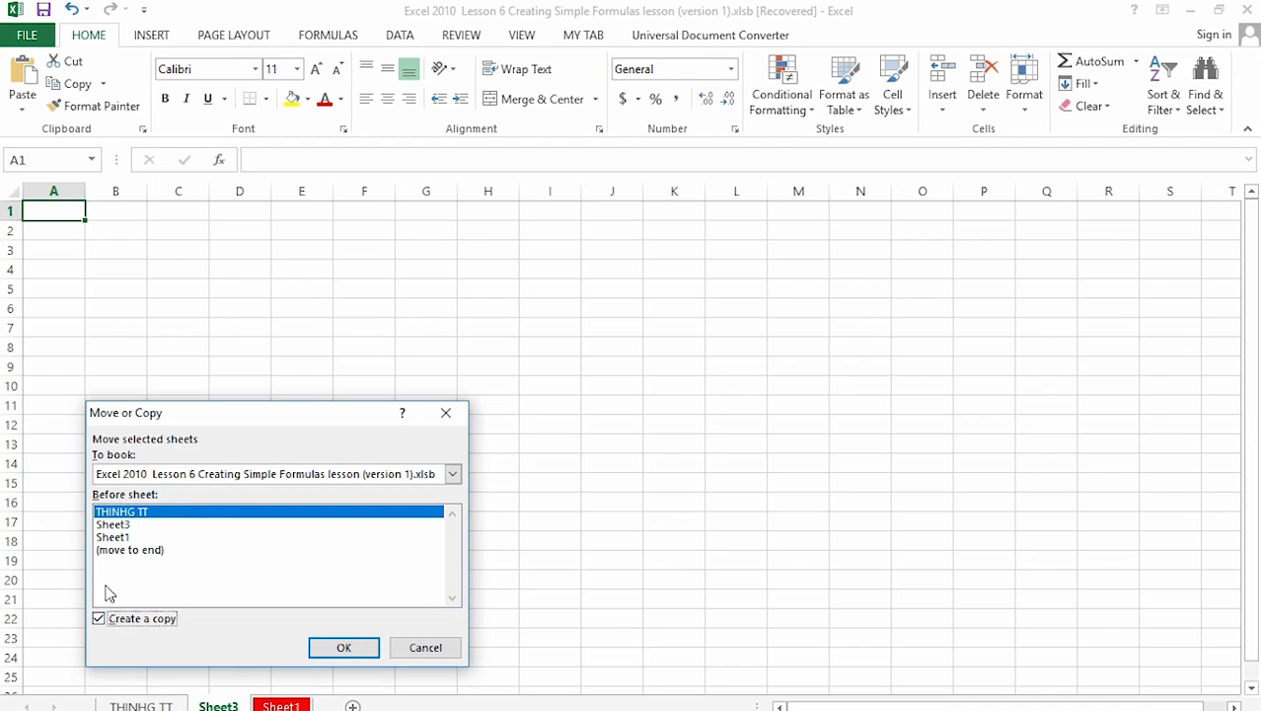
left_click(131, 555)
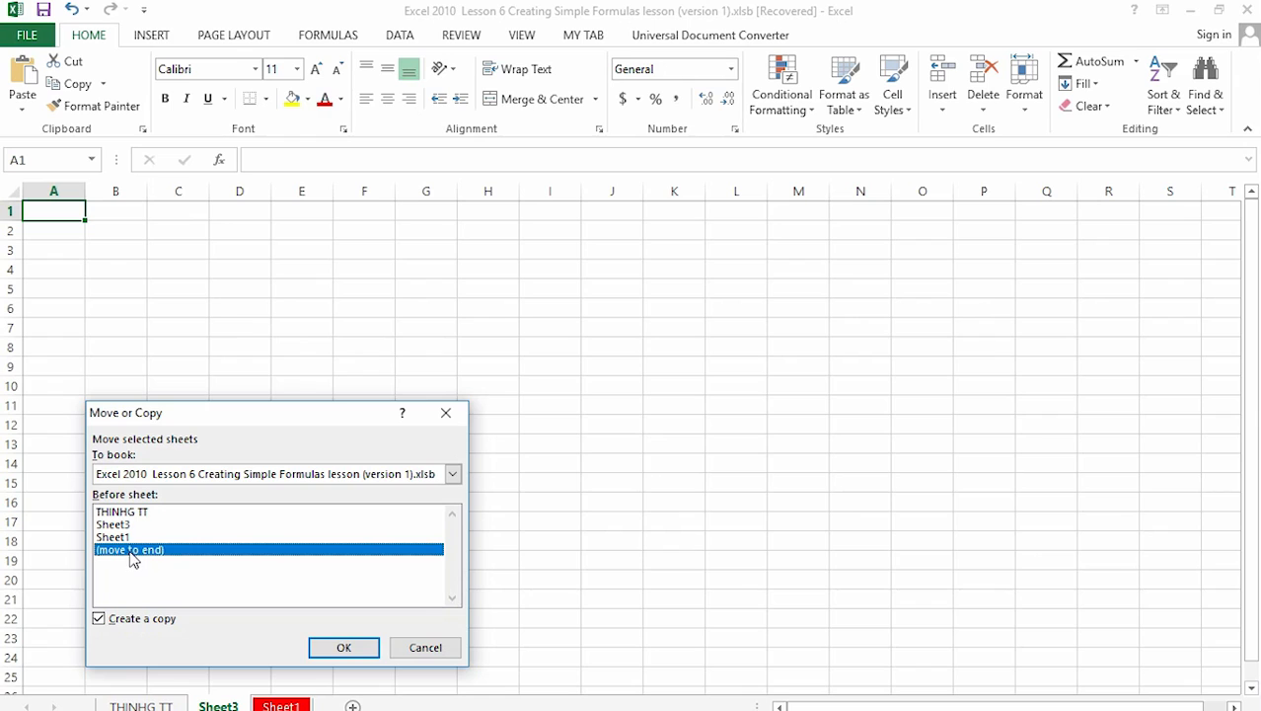
left_click(342, 647)
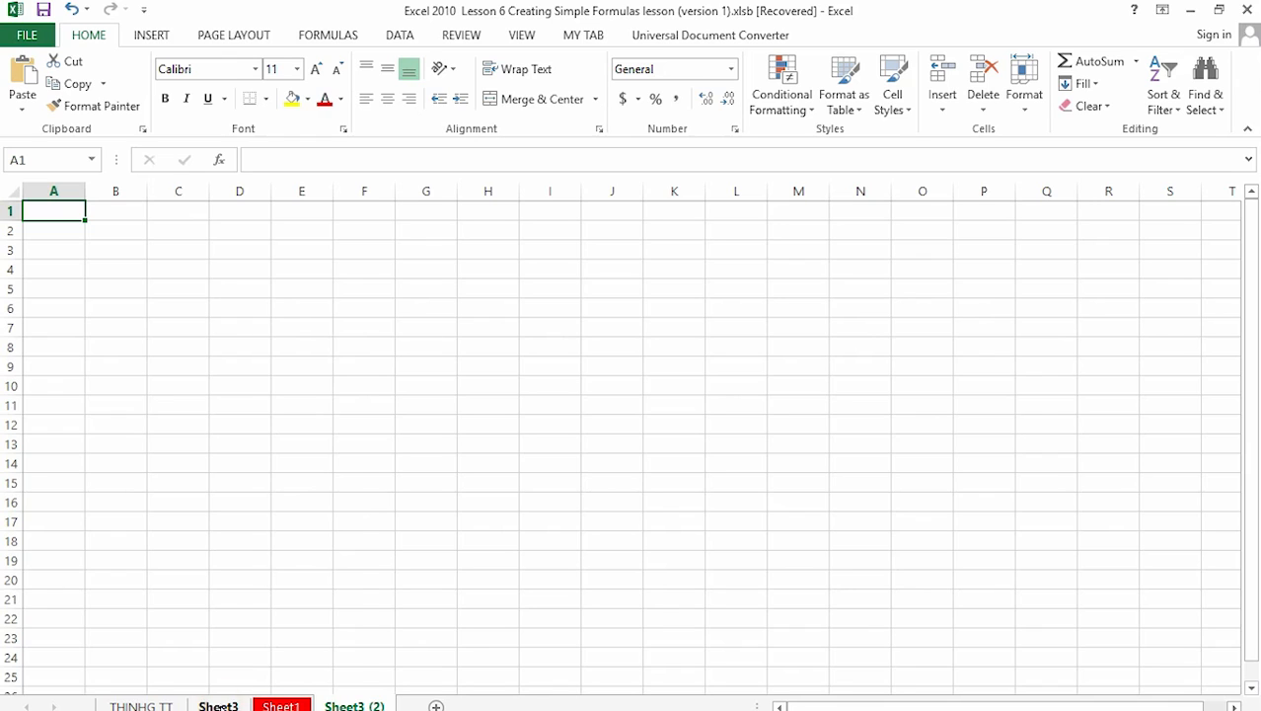
Step: Move the original Sheet3 so that it sits directly before Sheet3 (2)
right_click(221, 705)
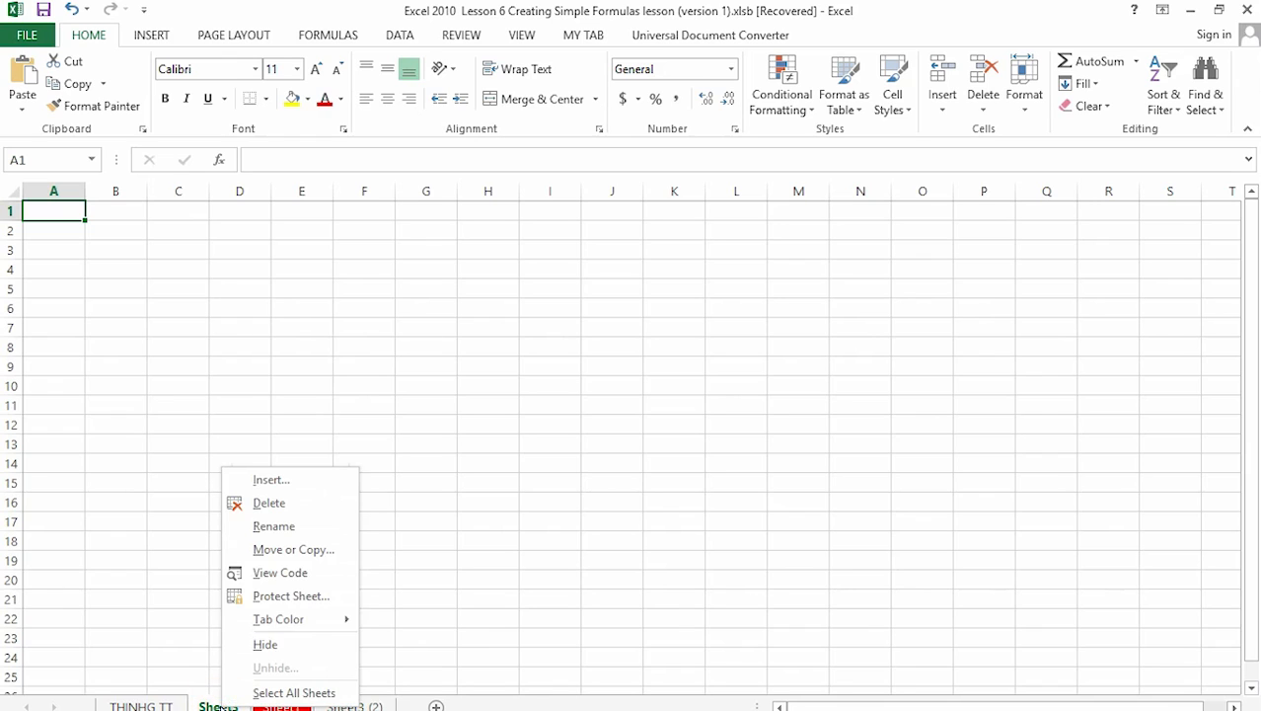
left_click(301, 552)
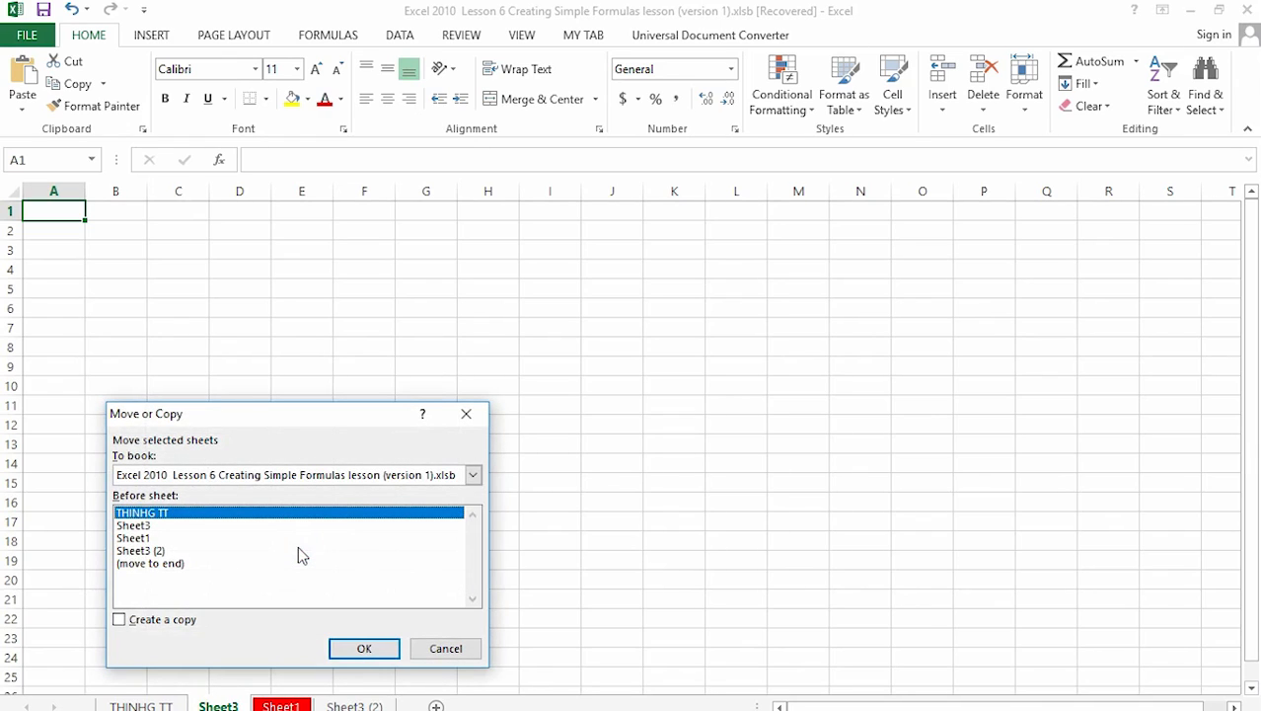
left_click(141, 564)
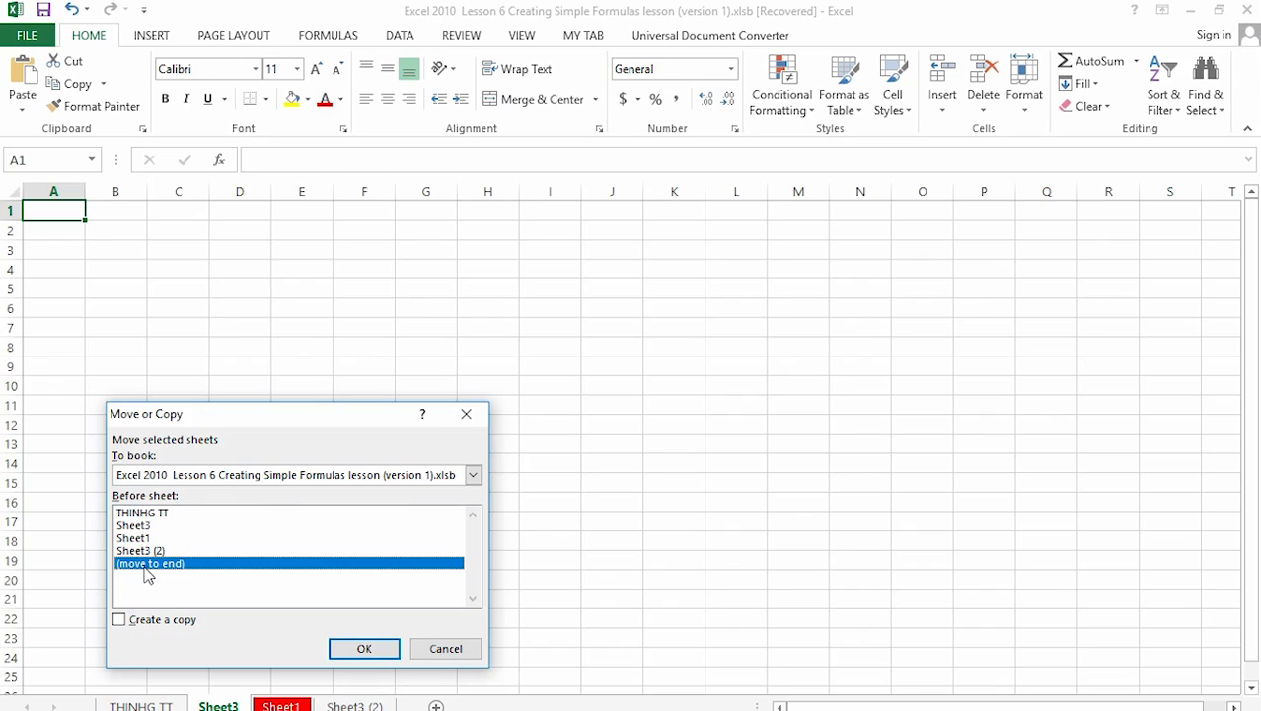
left_click(143, 551)
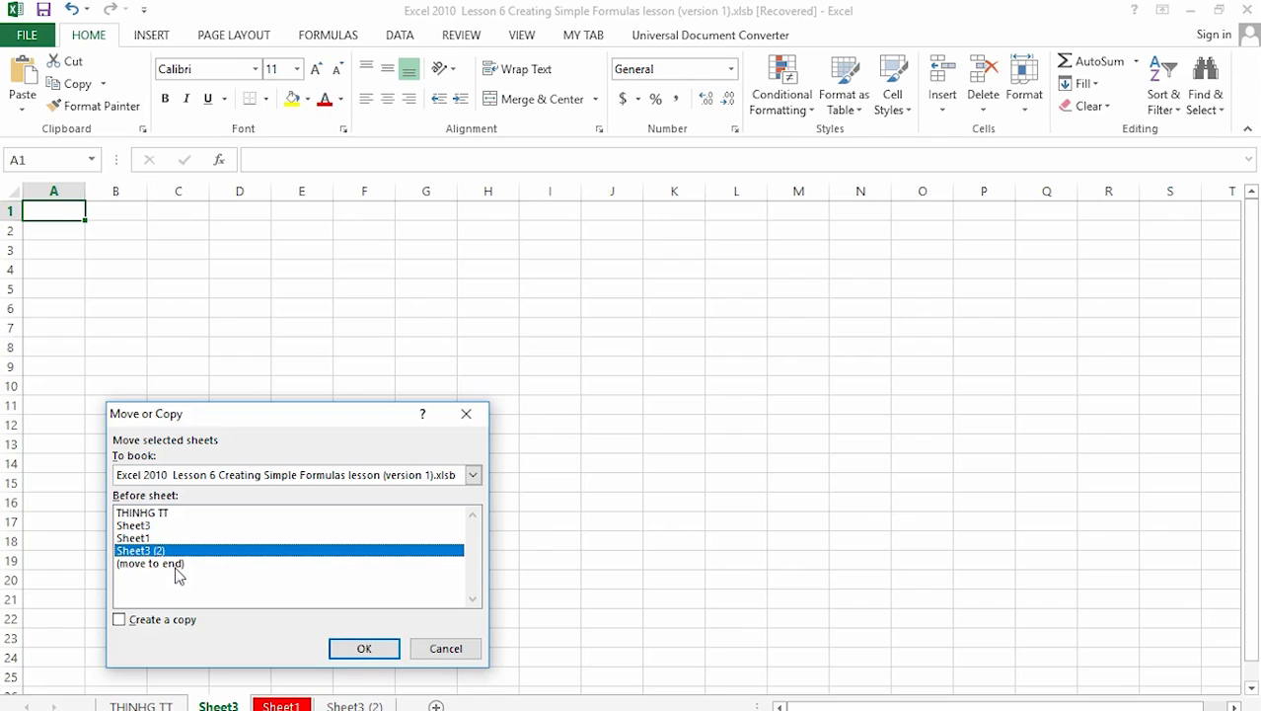
left_click(362, 648)
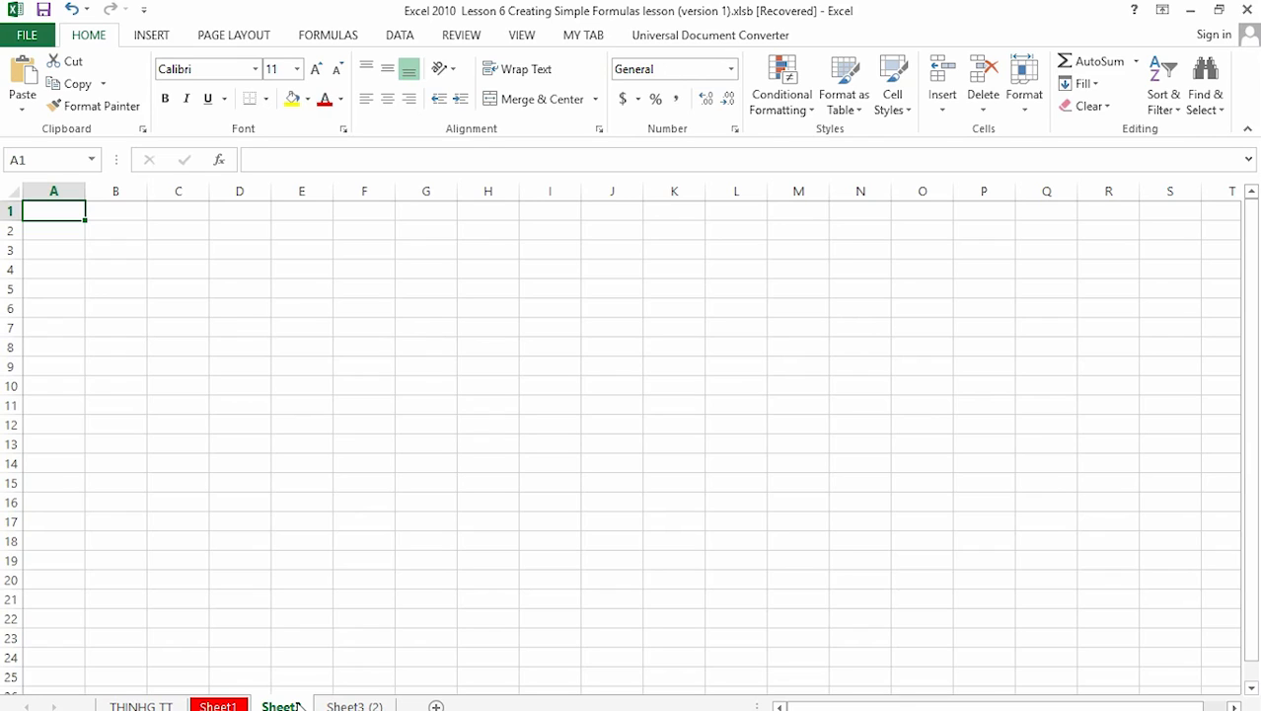
right_click(235, 704)
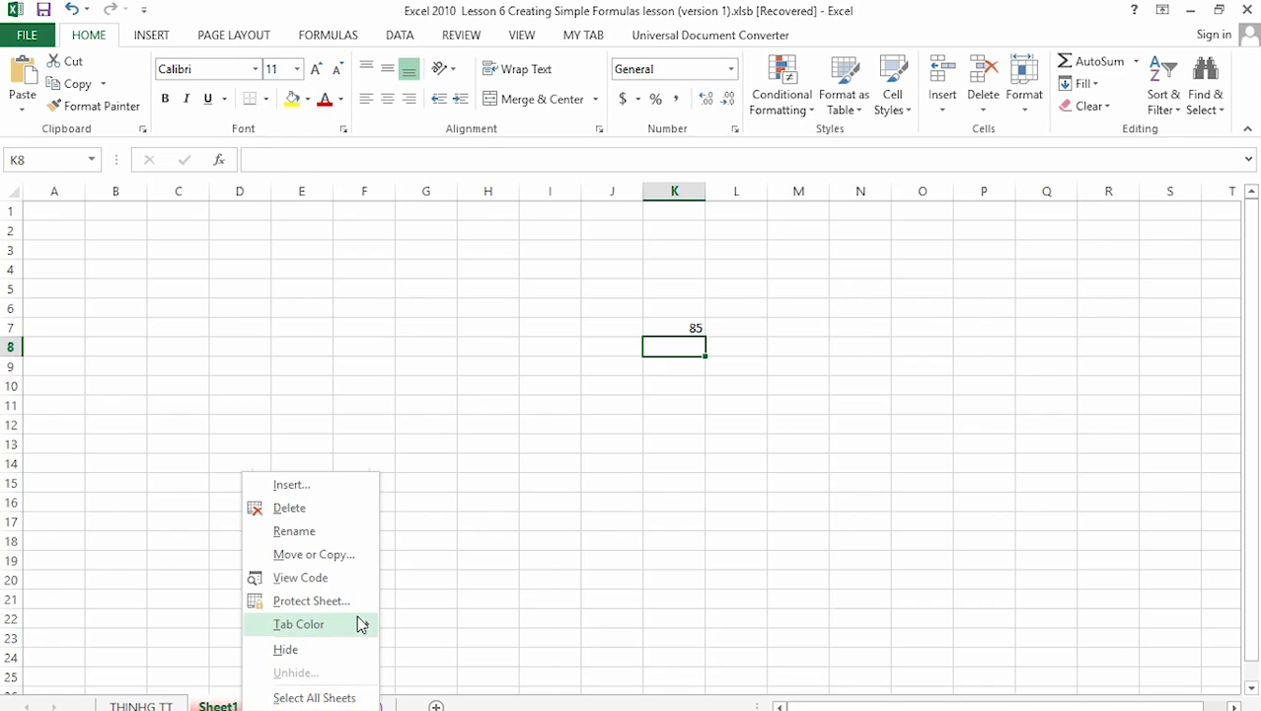
mouse_move(360, 624)
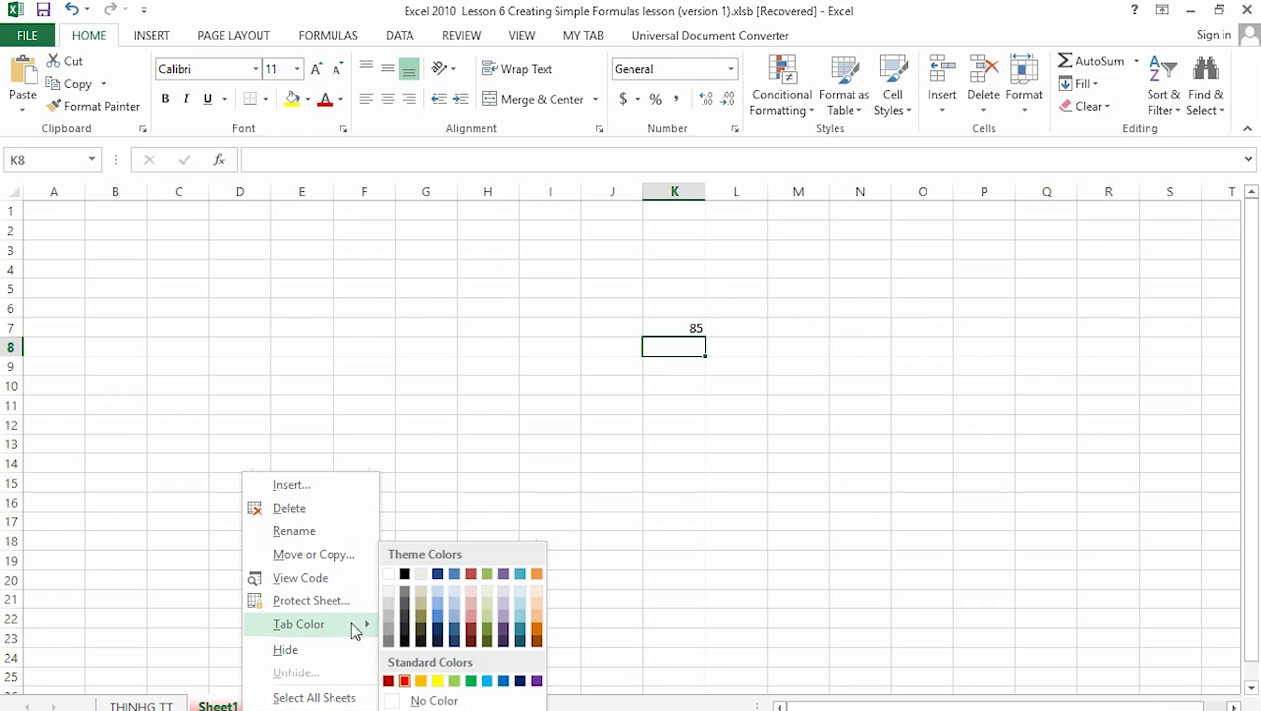
left_click(209, 705)
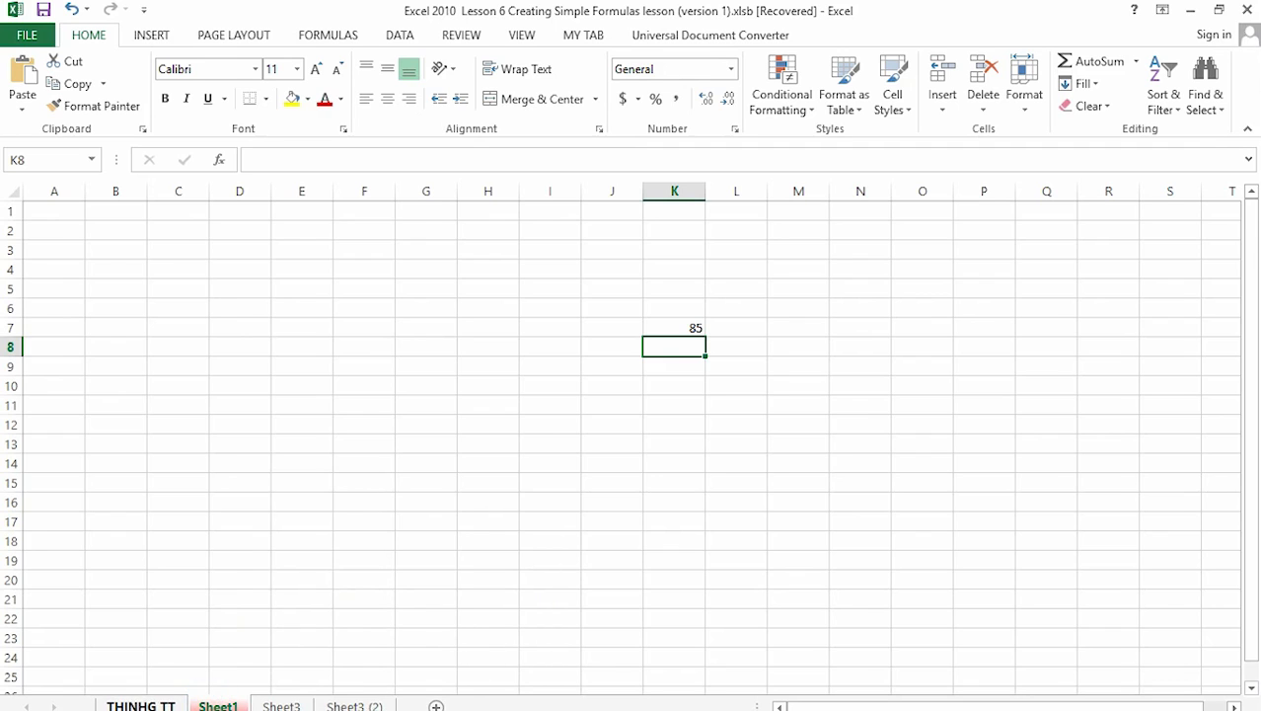
Step: Group the worksheets from THINHG TT through Sheet3 (2), and ungroup them again
left_click(141, 705)
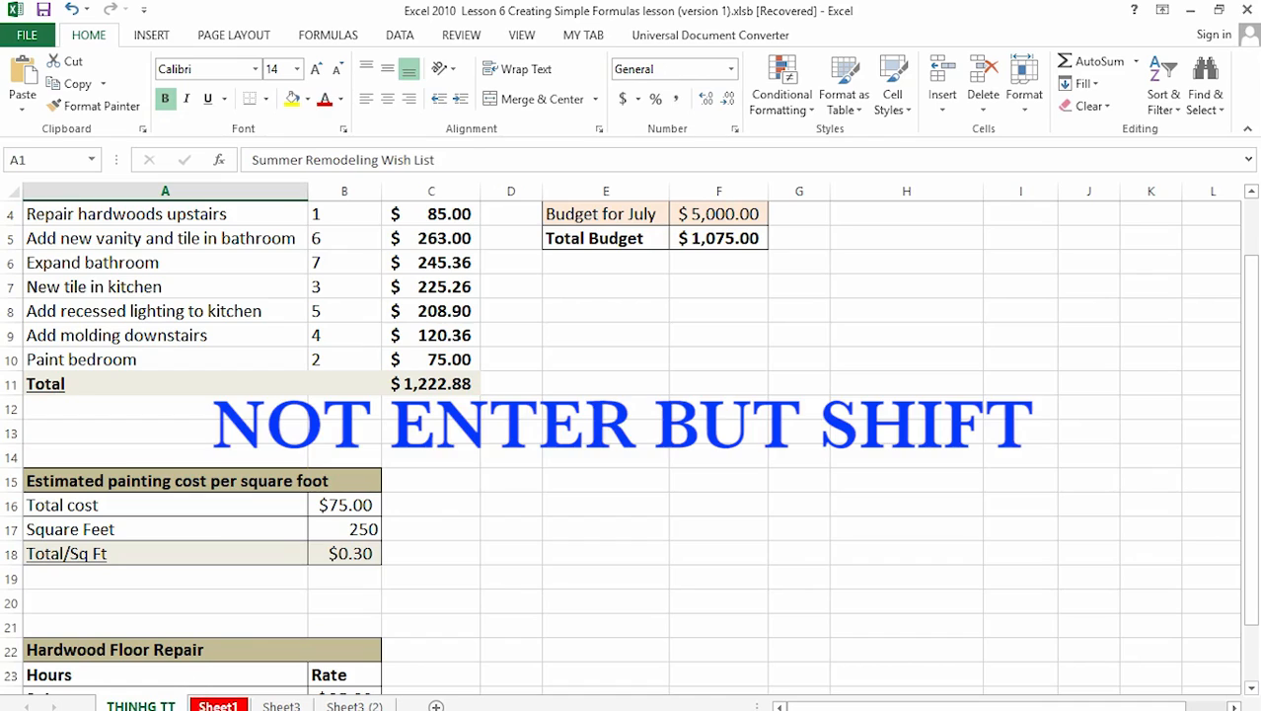
left_click(218, 704, "shift")
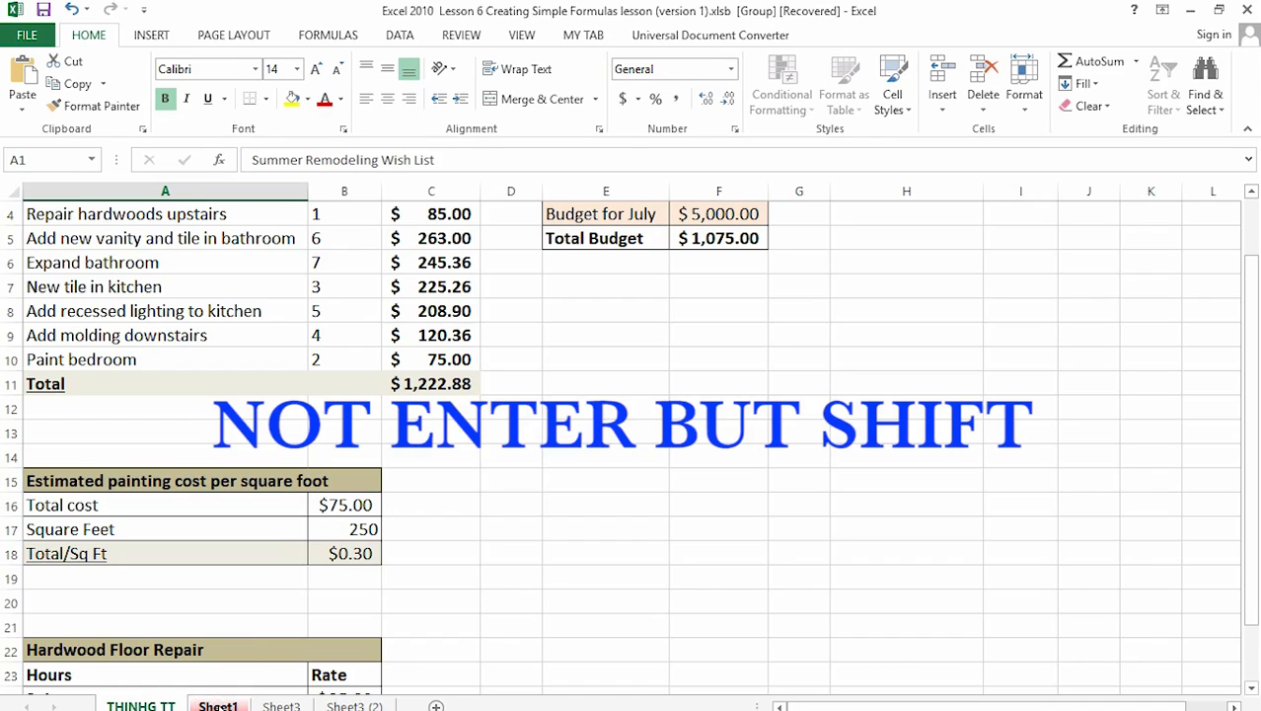
left_click(273, 704, "shift")
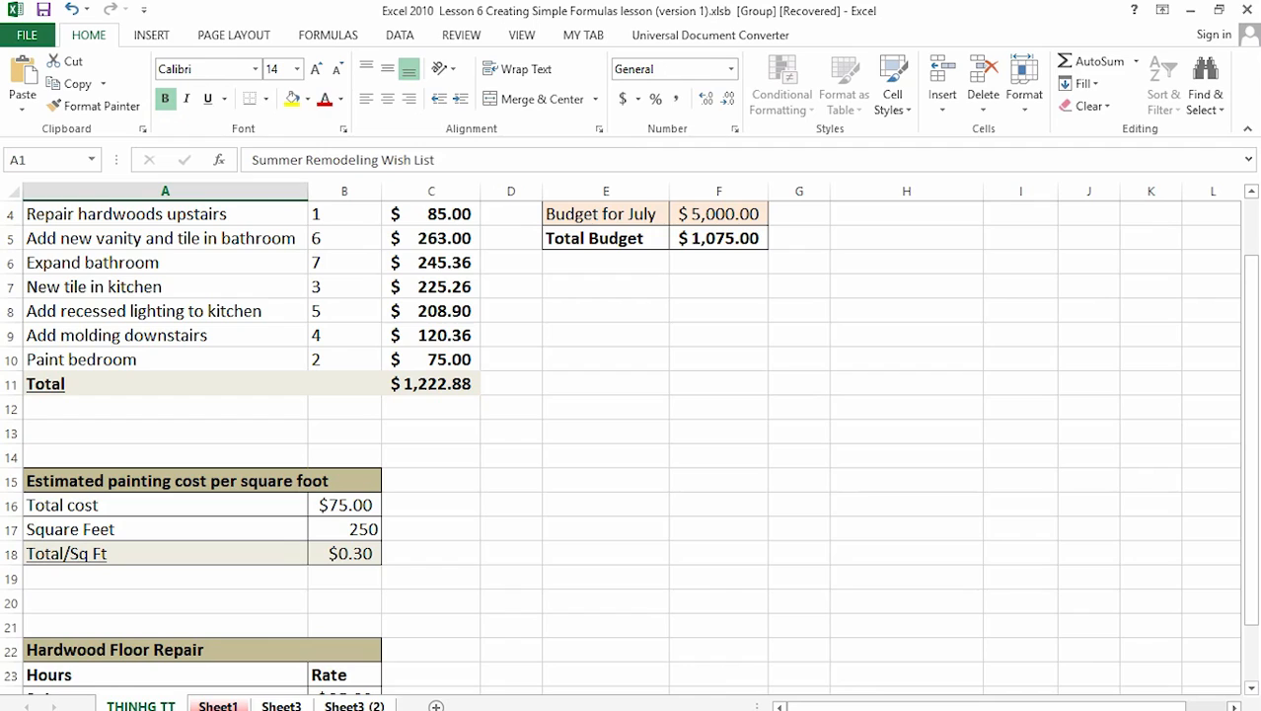
right_click(280, 704)
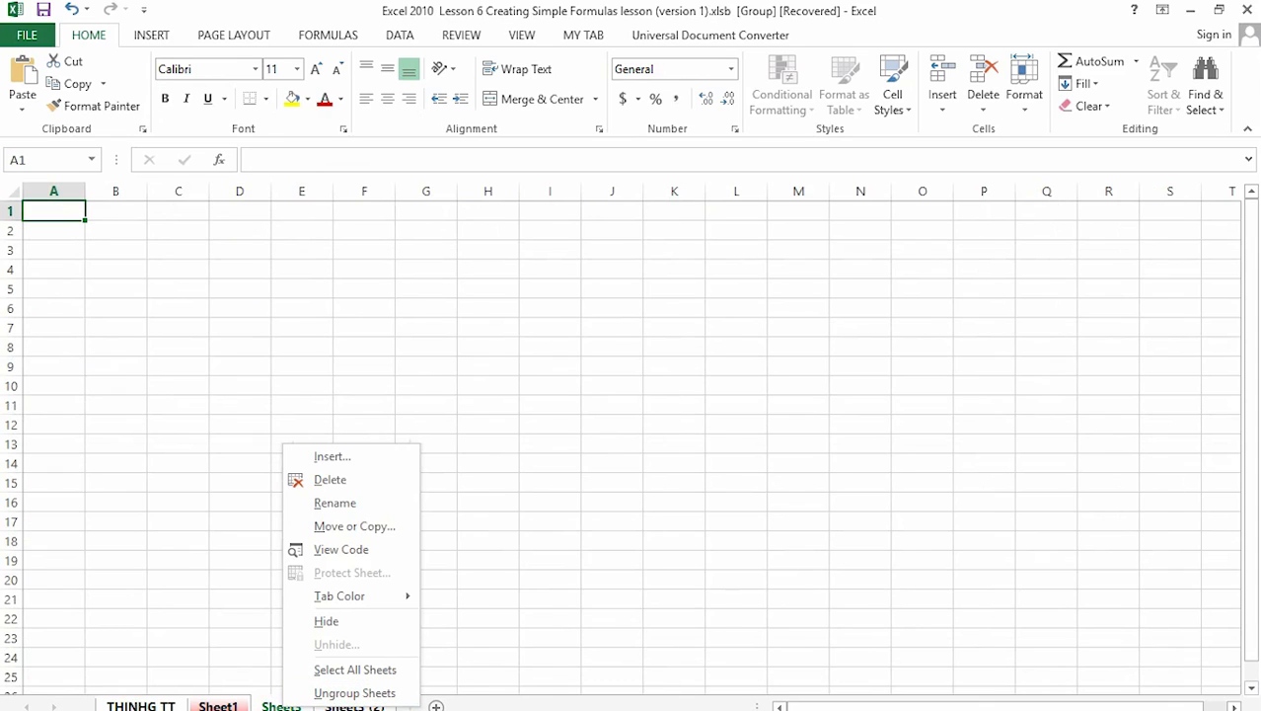
left_click(354, 692)
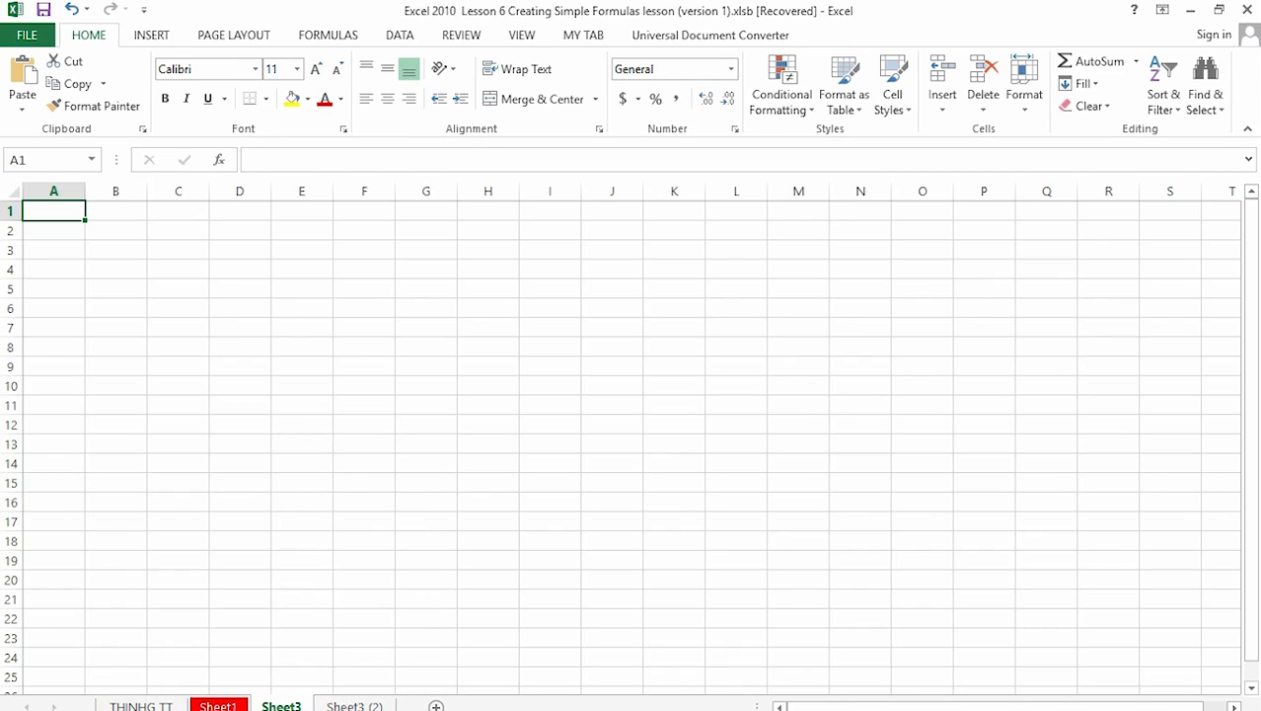
Step: View the THINHG TT, Sheet1, Sheet3 and Sheet3 (2) worksheets one at a time to check that they are ungrouped
left_click(273, 705)
left_click(158, 704)
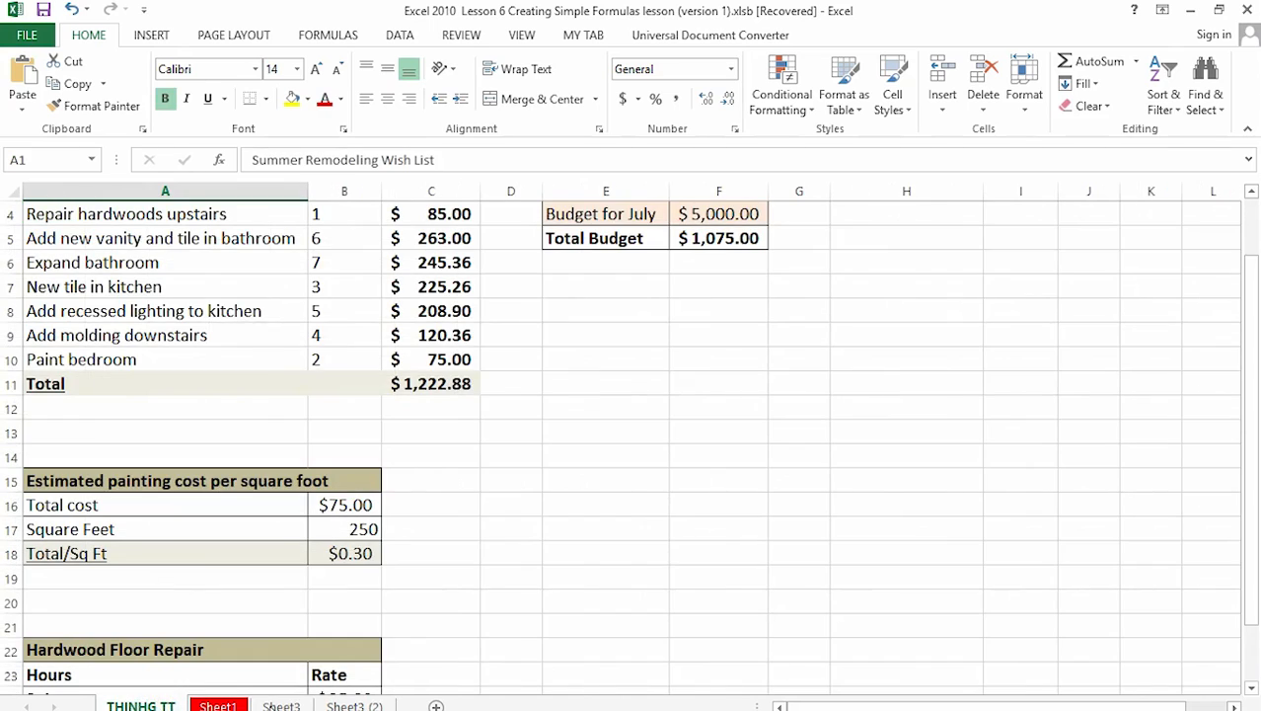
left_click(279, 704)
left_click(340, 704)
left_click(281, 705)
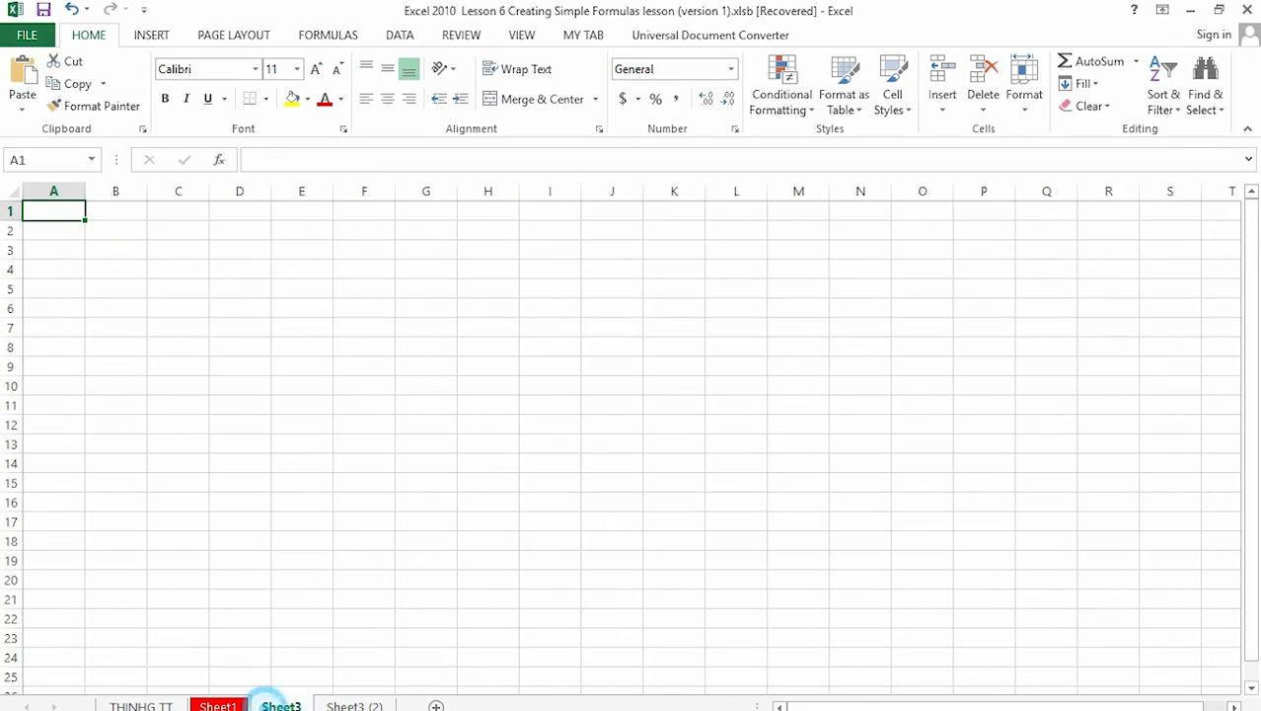
left_click(347, 705)
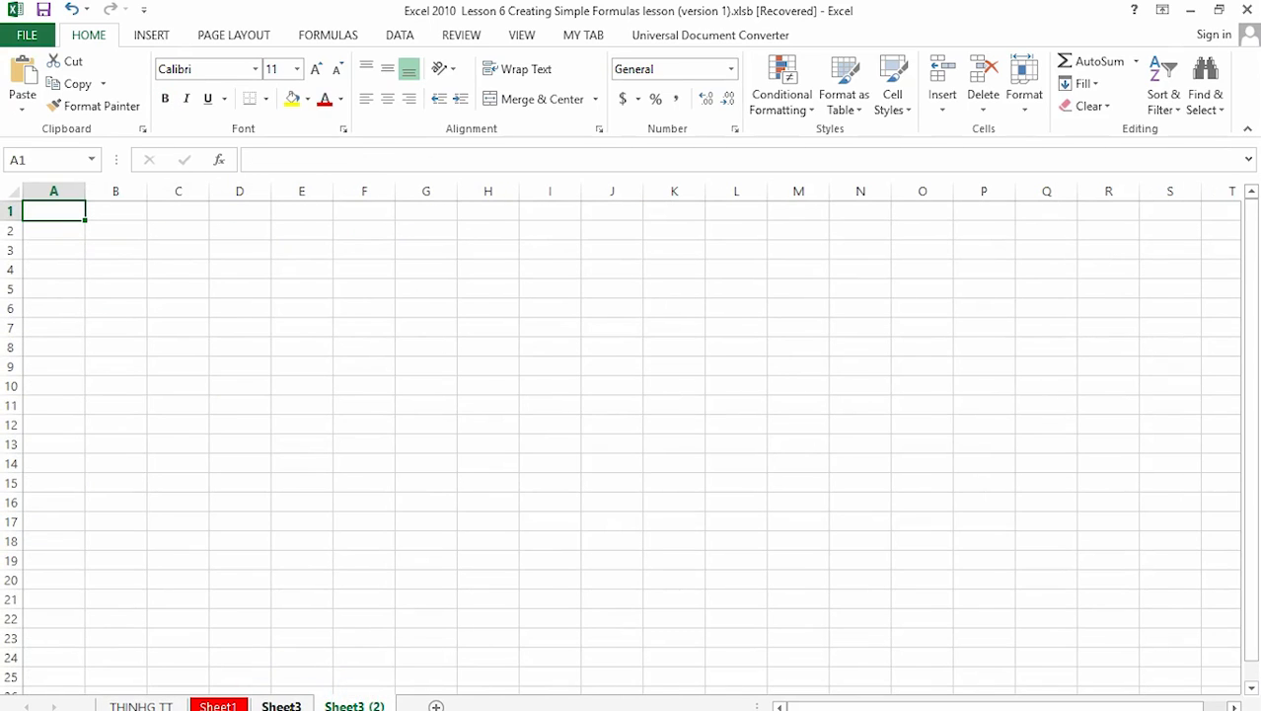
left_click(282, 704)
left_click(216, 705)
left_click(140, 705)
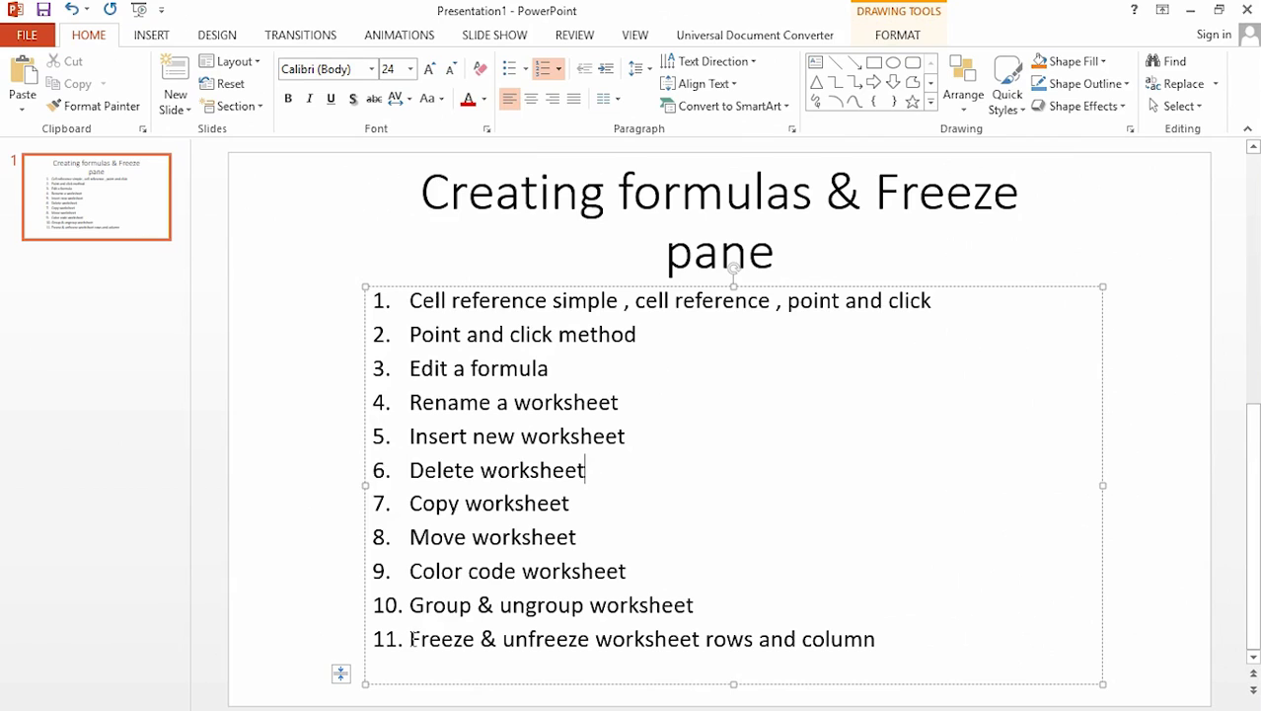
Step: Highlight the slide's "Freeze & unfreeze worksheet rows and column" item, and switch to Excel to look through the January budget's rows
left_click_drag(408, 637, 882, 640)
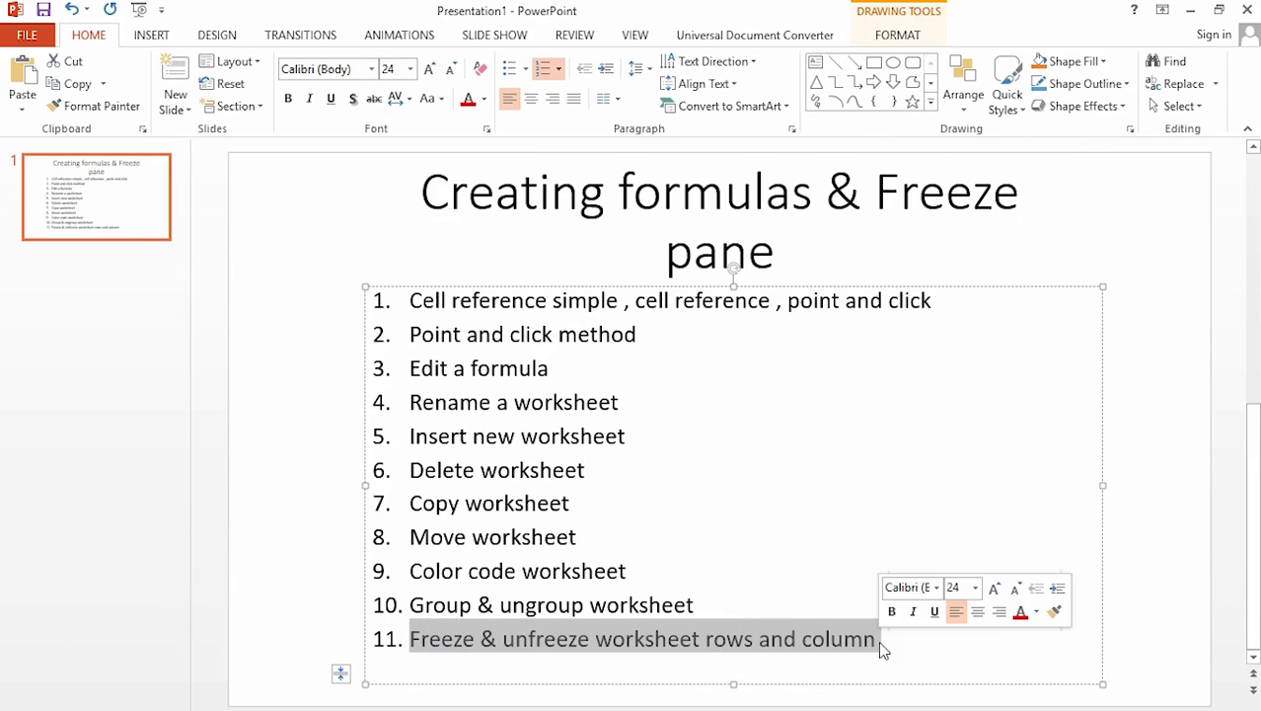
left_click(1192, 8)
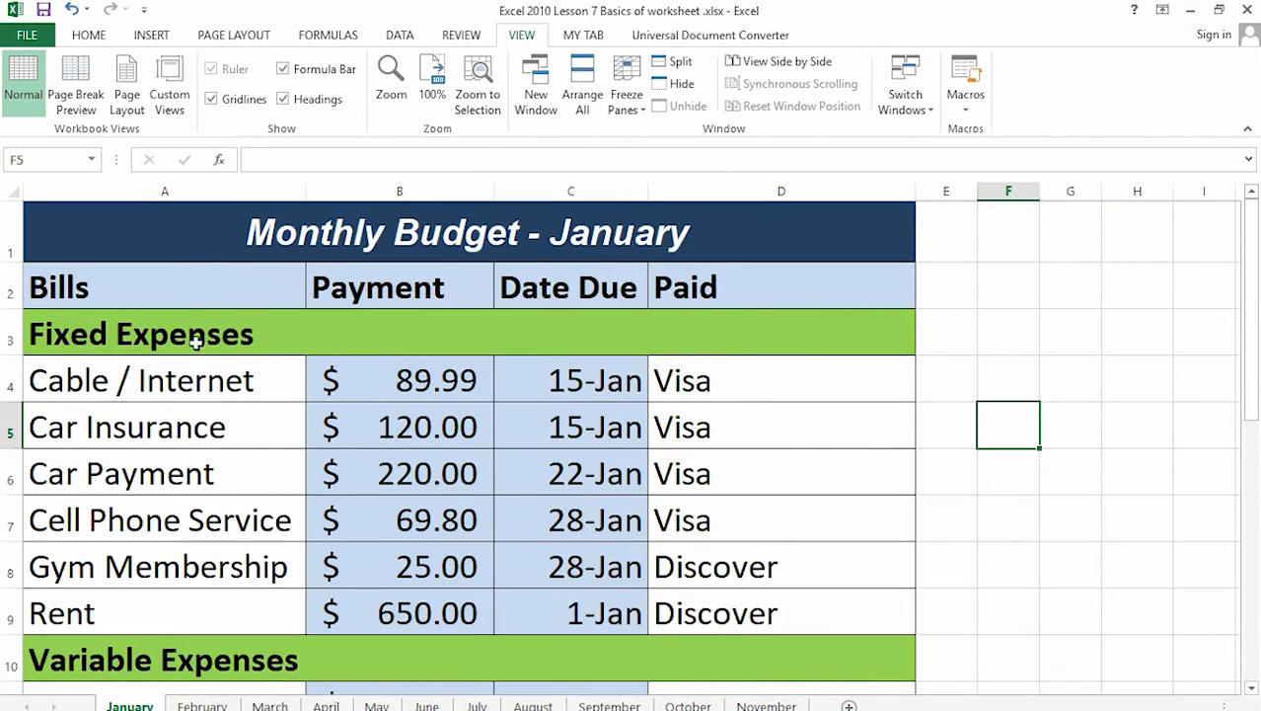
scroll(248, 332, "down", 2)
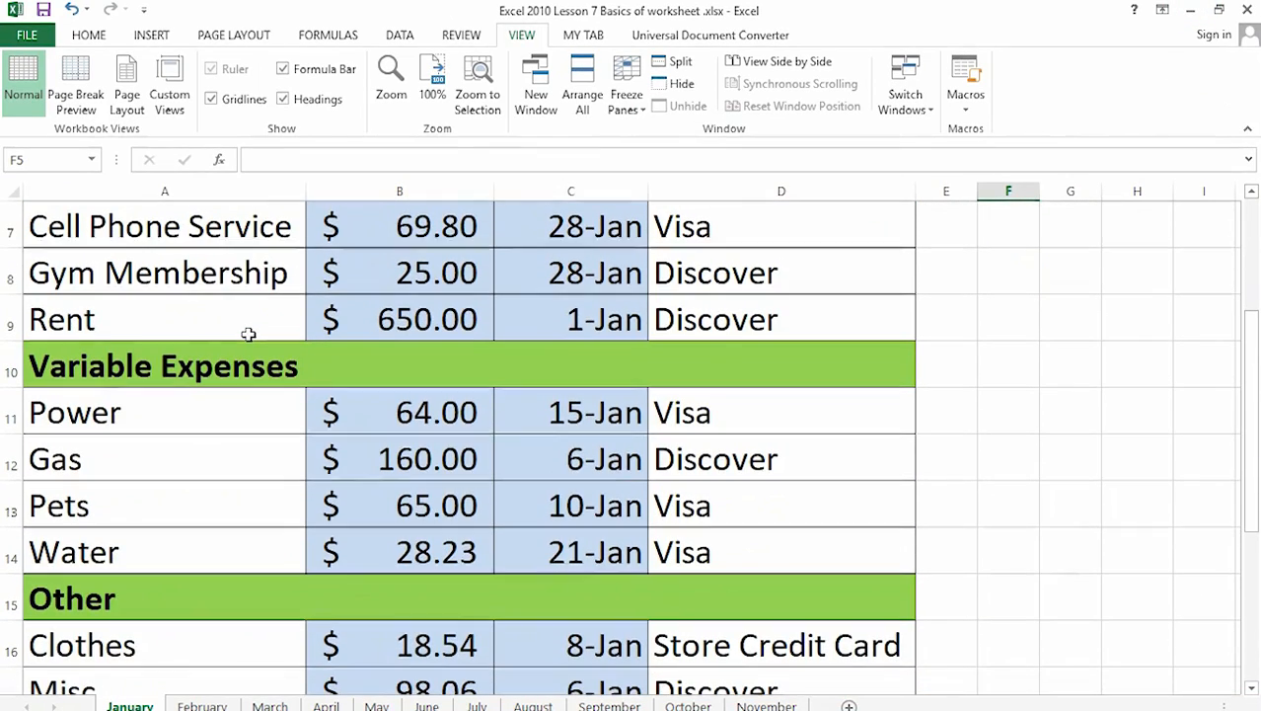
scroll(247, 331, "up", 2)
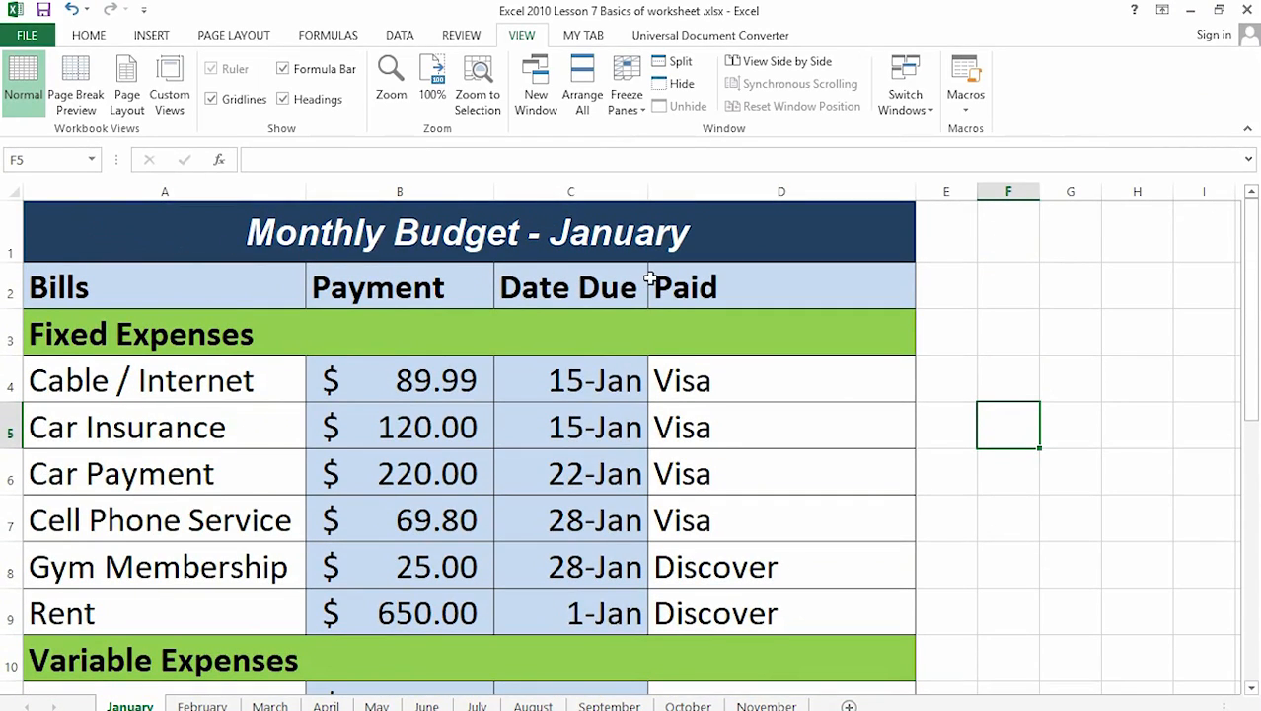
scroll(396, 301, "down", 1)
scroll(396, 301, "down", 2)
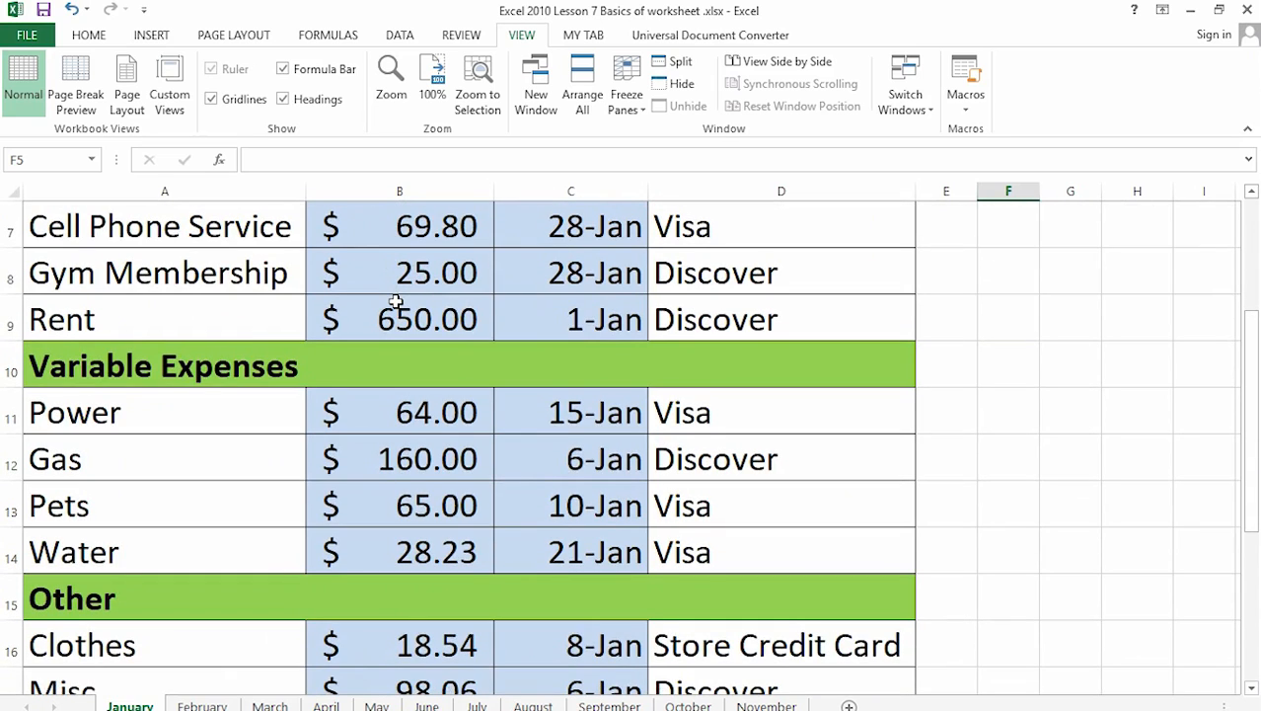
scroll(395, 301, "up", 2)
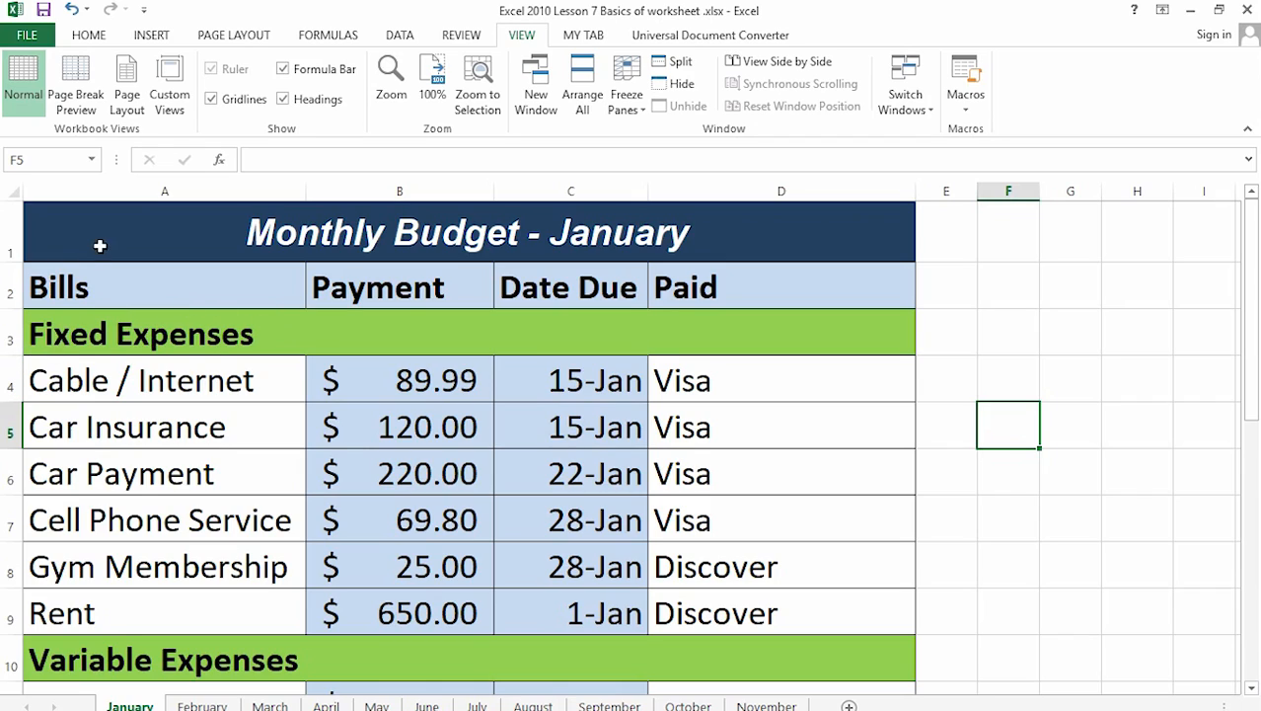
Step: Freeze the rows above row 4 on the January worksheet with Freeze Panes
left_click(10, 285)
left_click(8, 335)
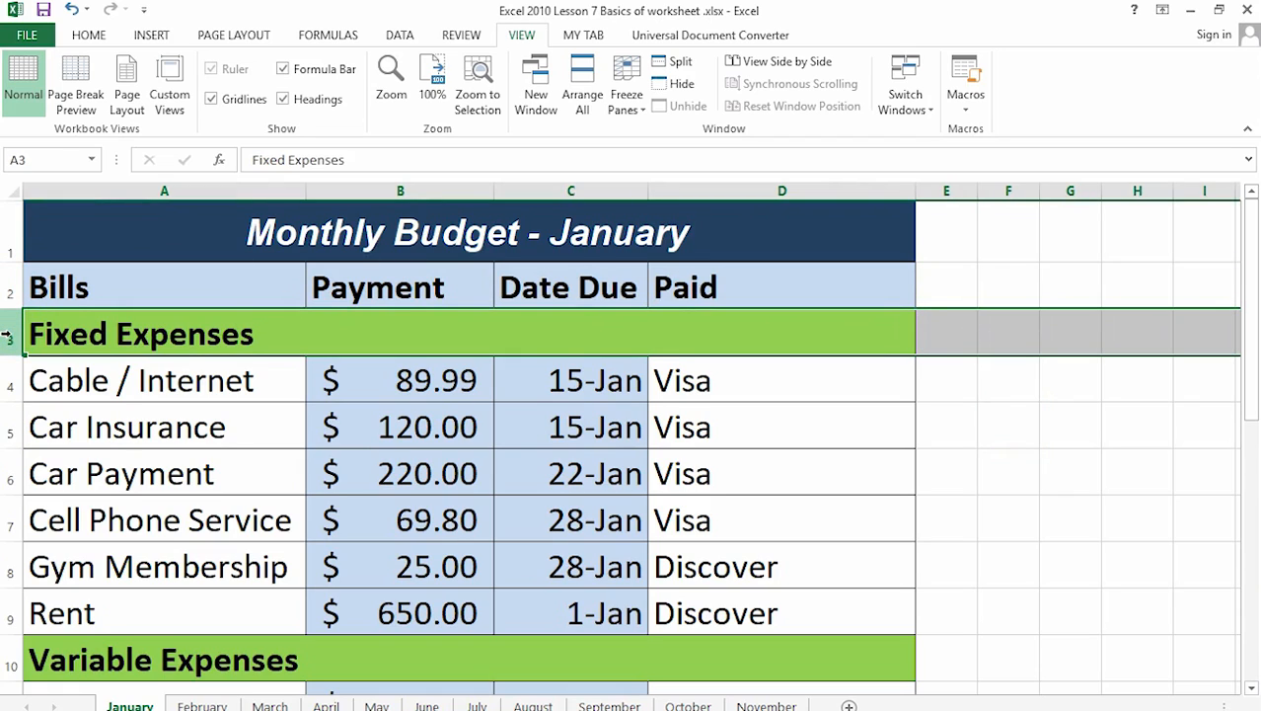
left_click(9, 381)
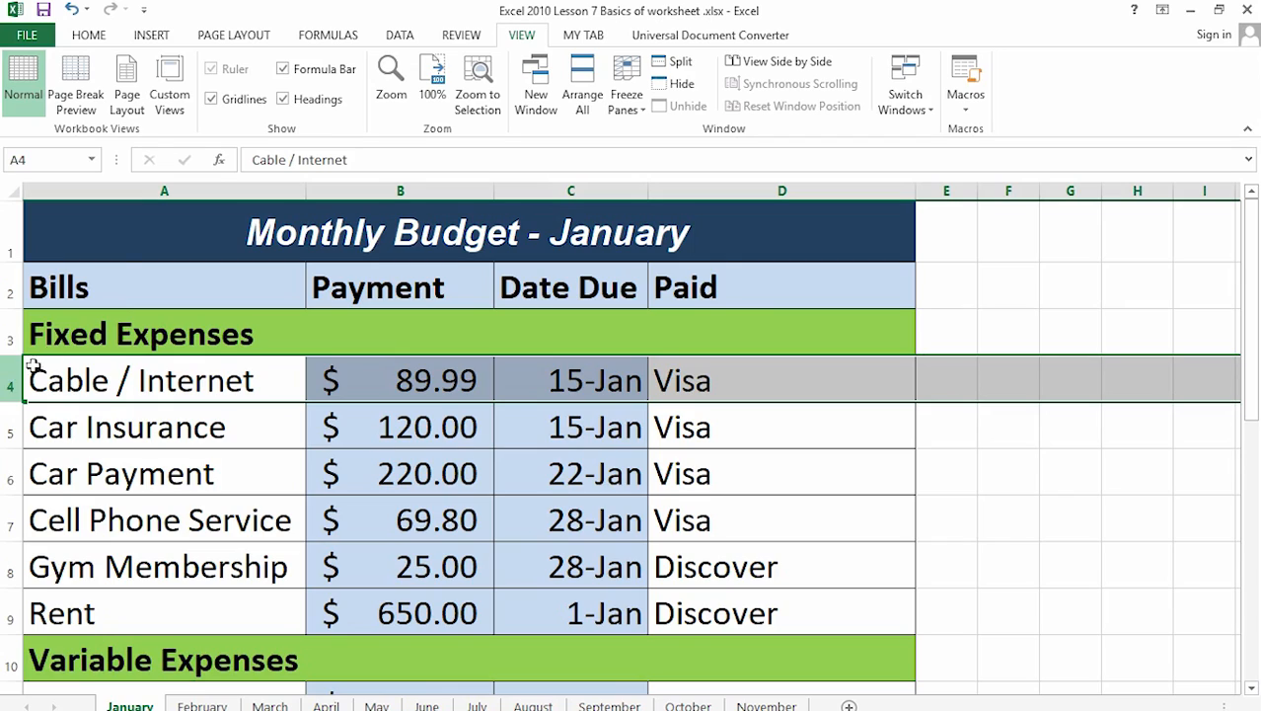
left_click(524, 38)
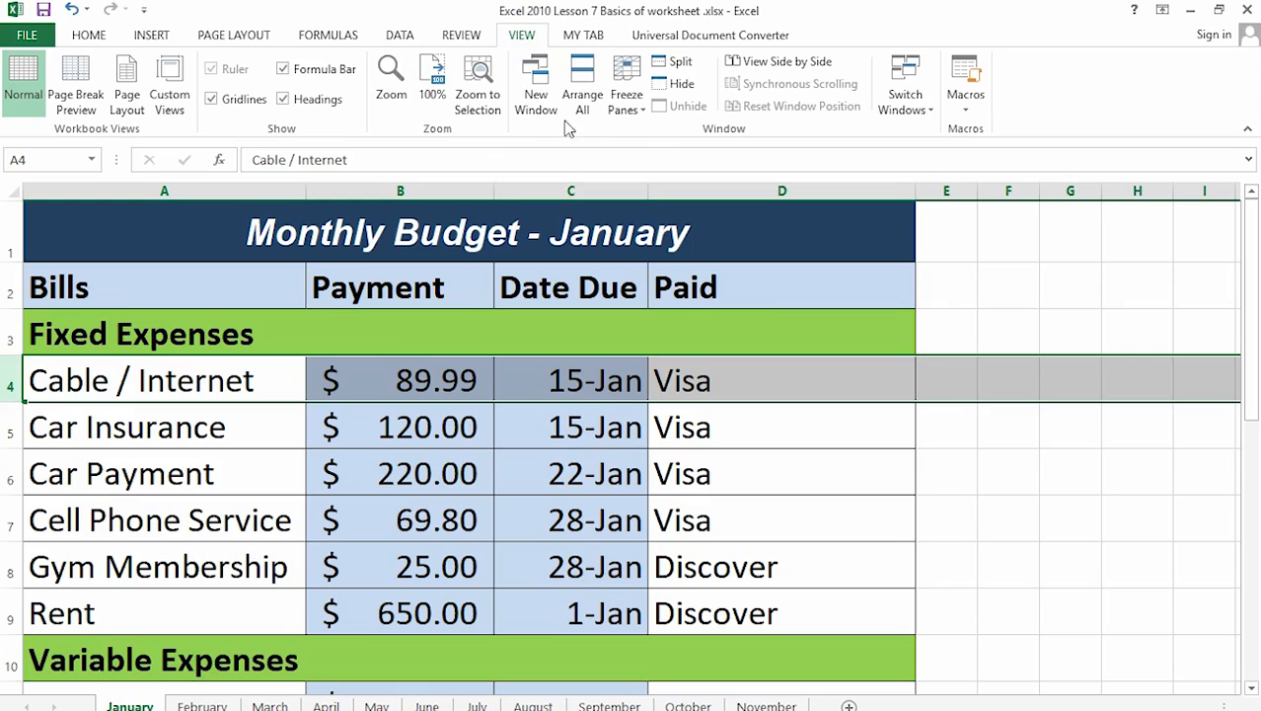
left_click(632, 103)
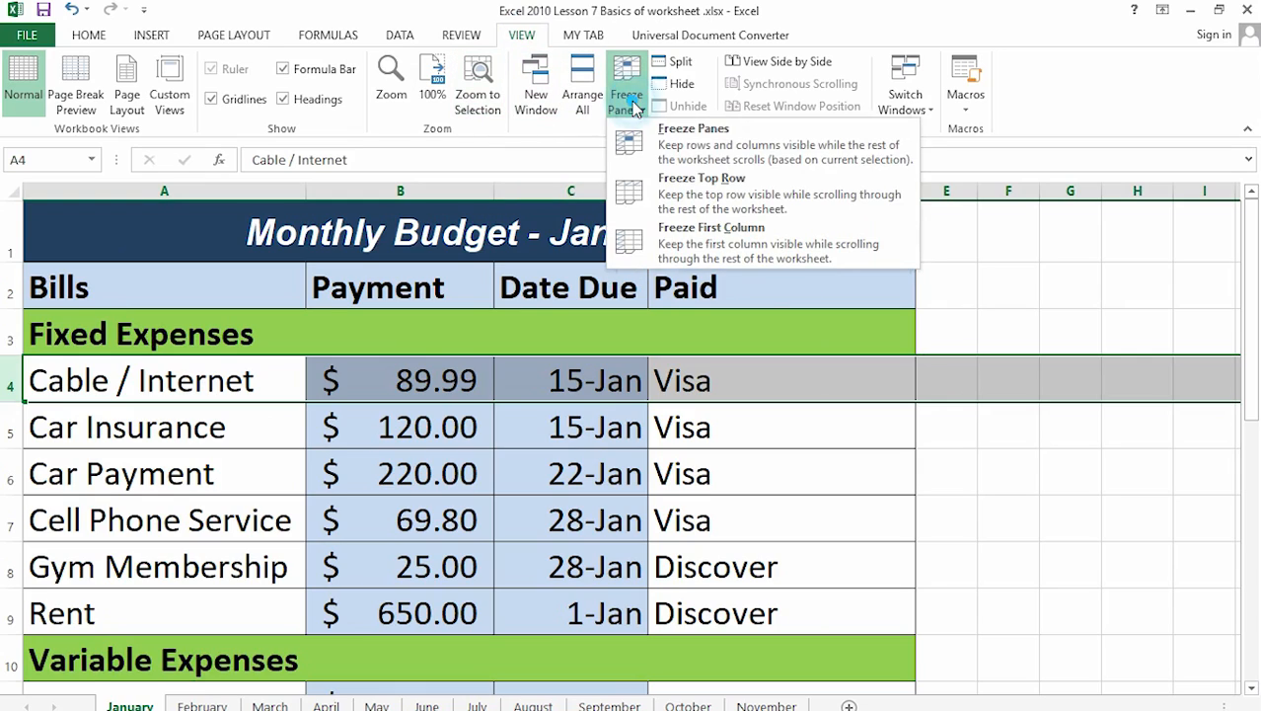
left_click(659, 148)
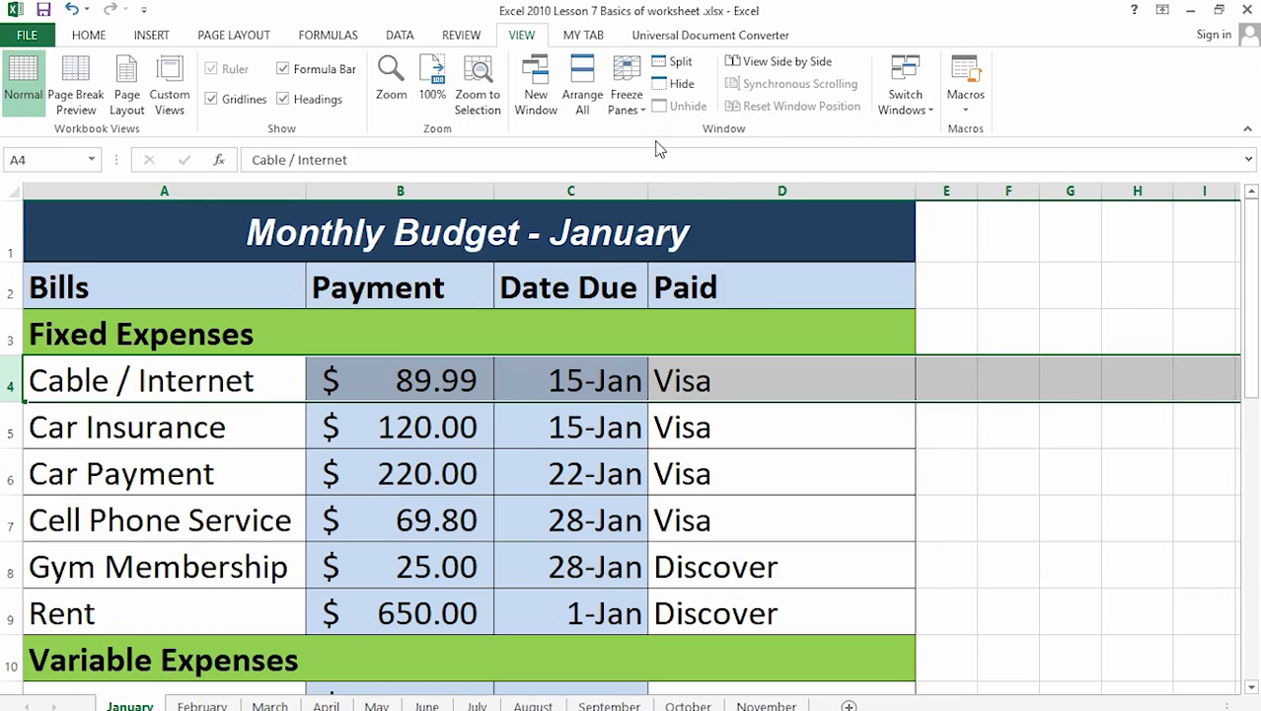
Step: Check on the January worksheet whether the top three rows stay in place while viewing the lower rows
left_click(950, 427)
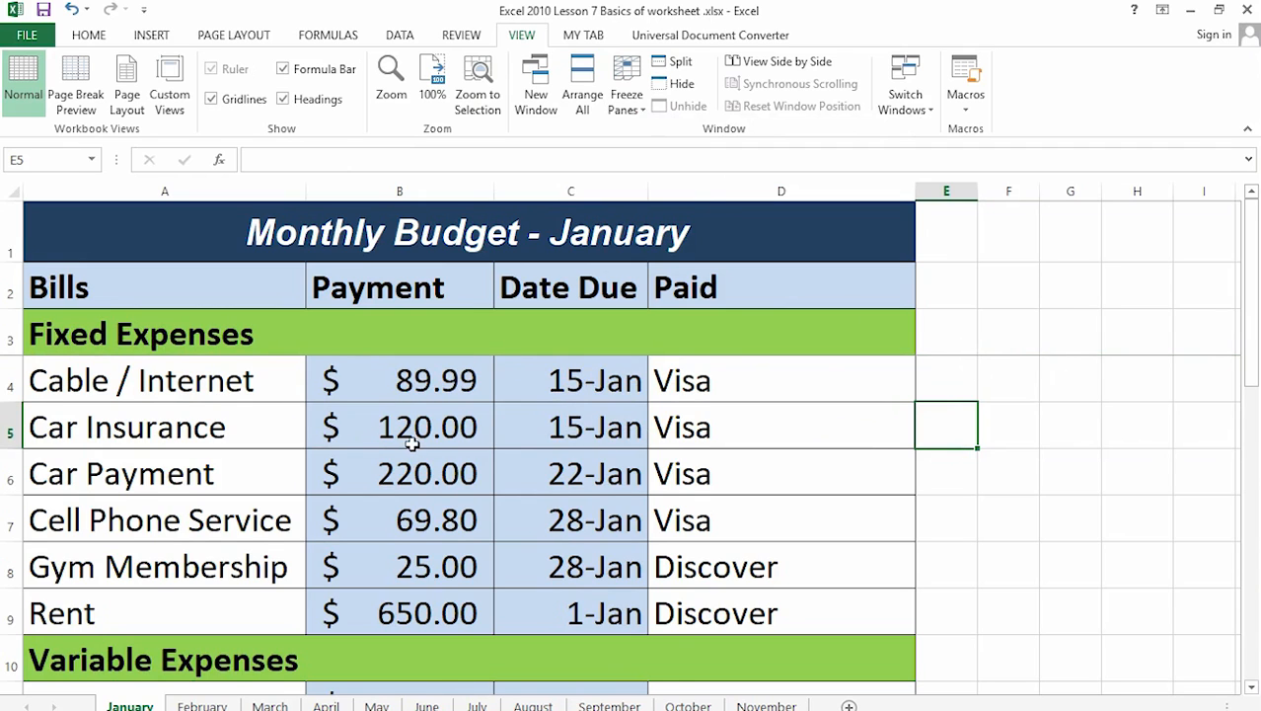
scroll(411, 444, "down", 2)
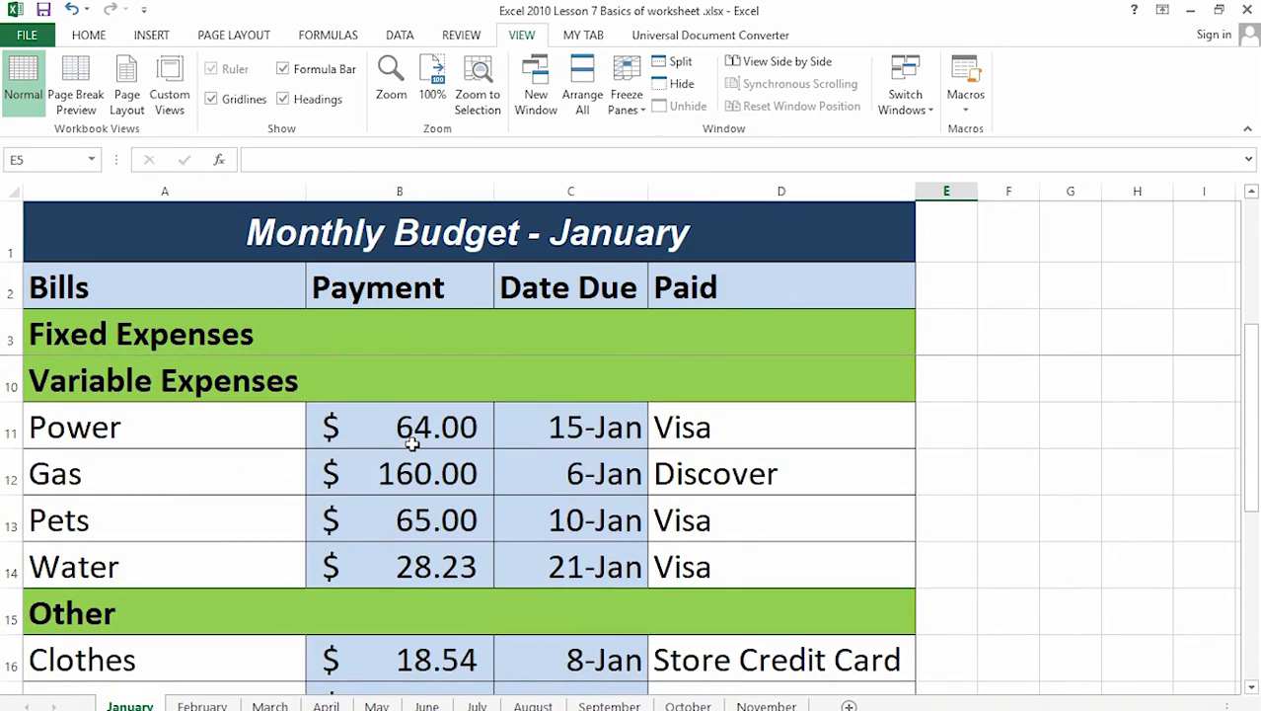
scroll(411, 444, "down", 6)
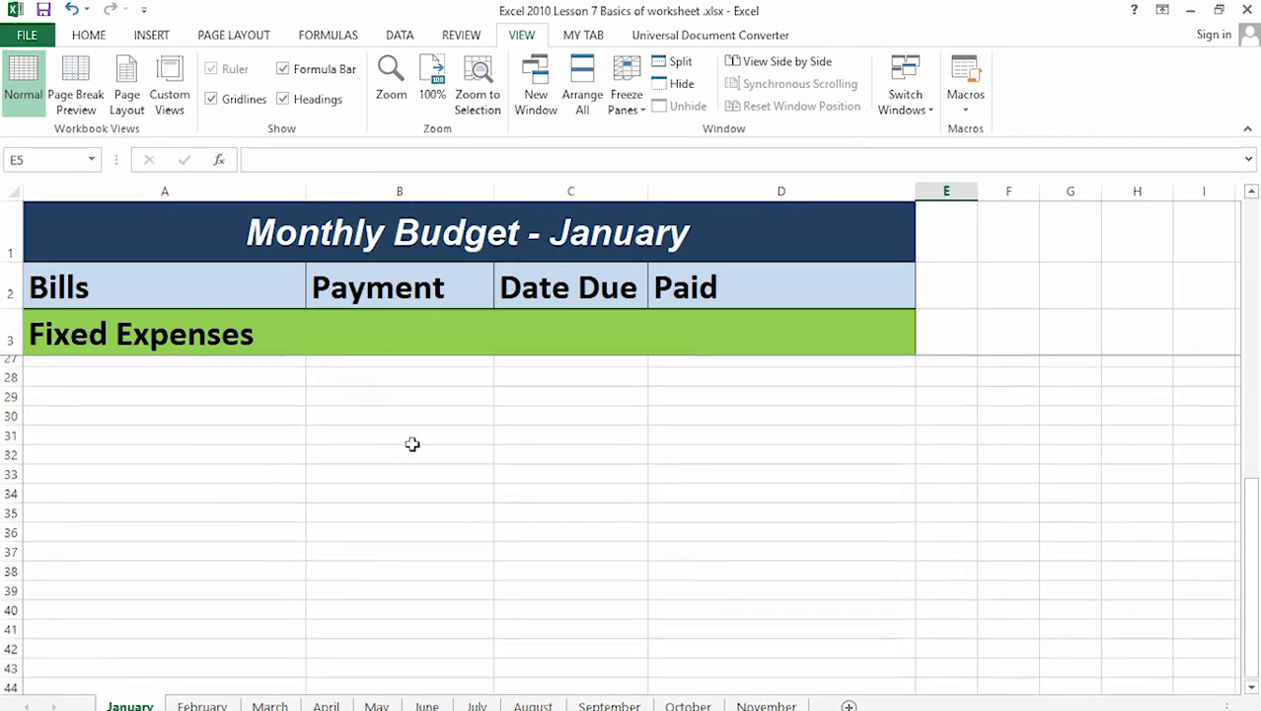
scroll(411, 444, "down", 3)
scroll(412, 445, "up", 2)
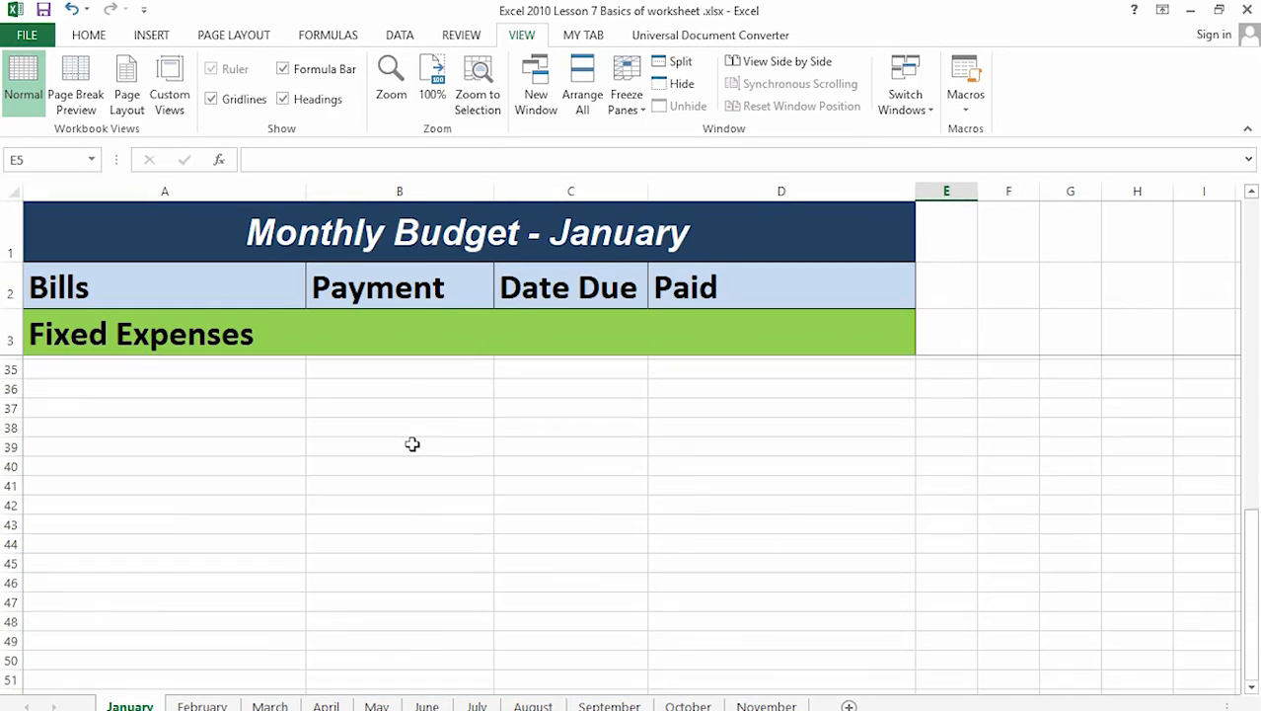
scroll(411, 444, "up", 9)
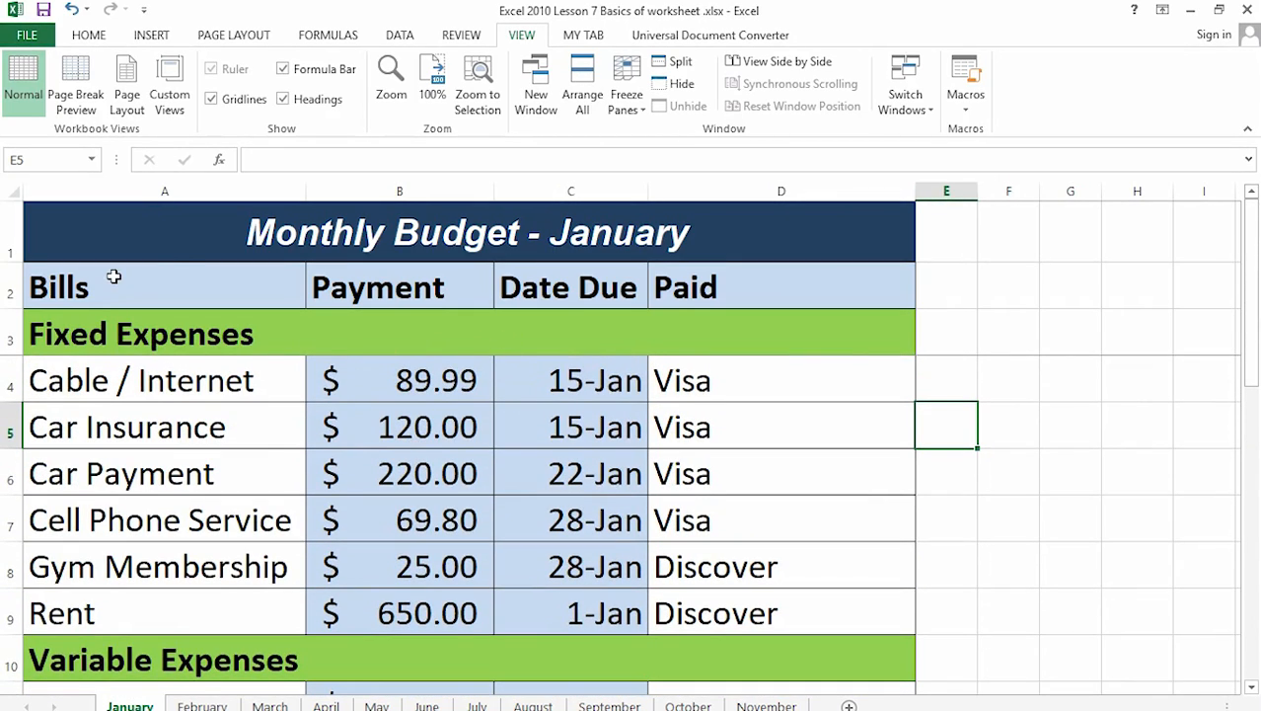
scroll(341, 382, "down", 3)
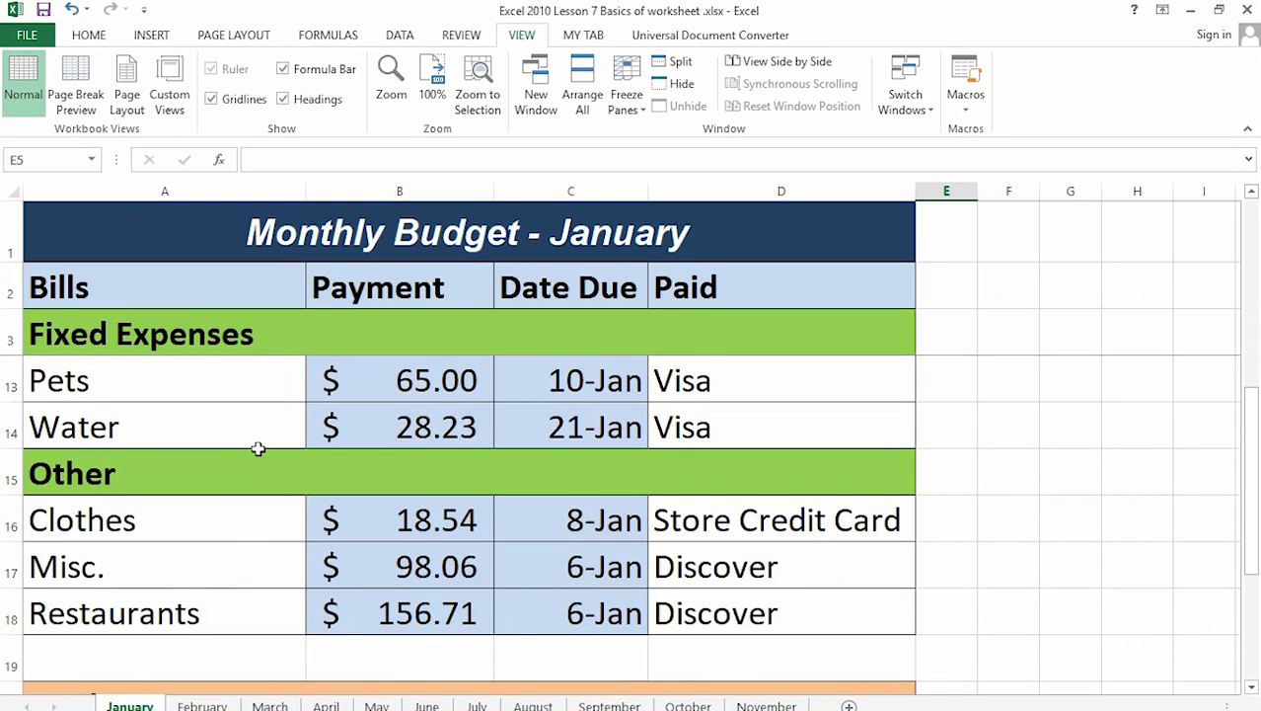
scroll(608, 178, "up", 1)
Step: Unfreeze the panes on the January worksheet
left_click(628, 99)
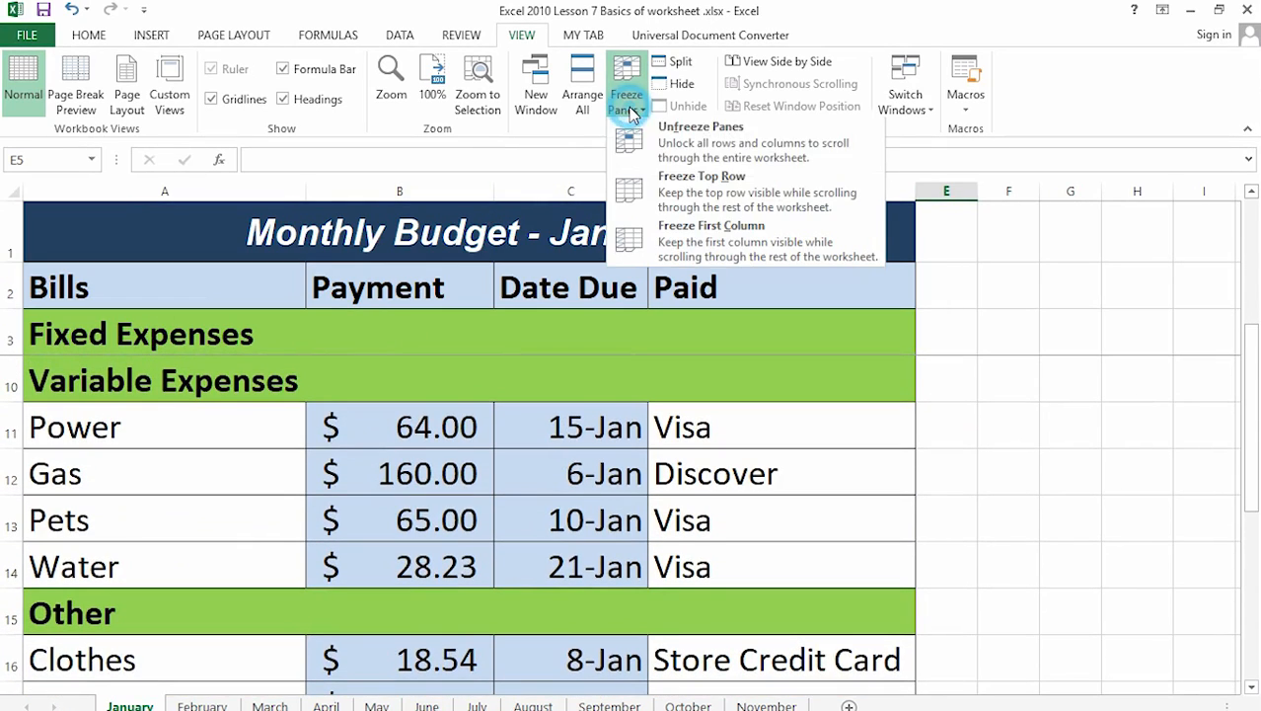
left_click(706, 146)
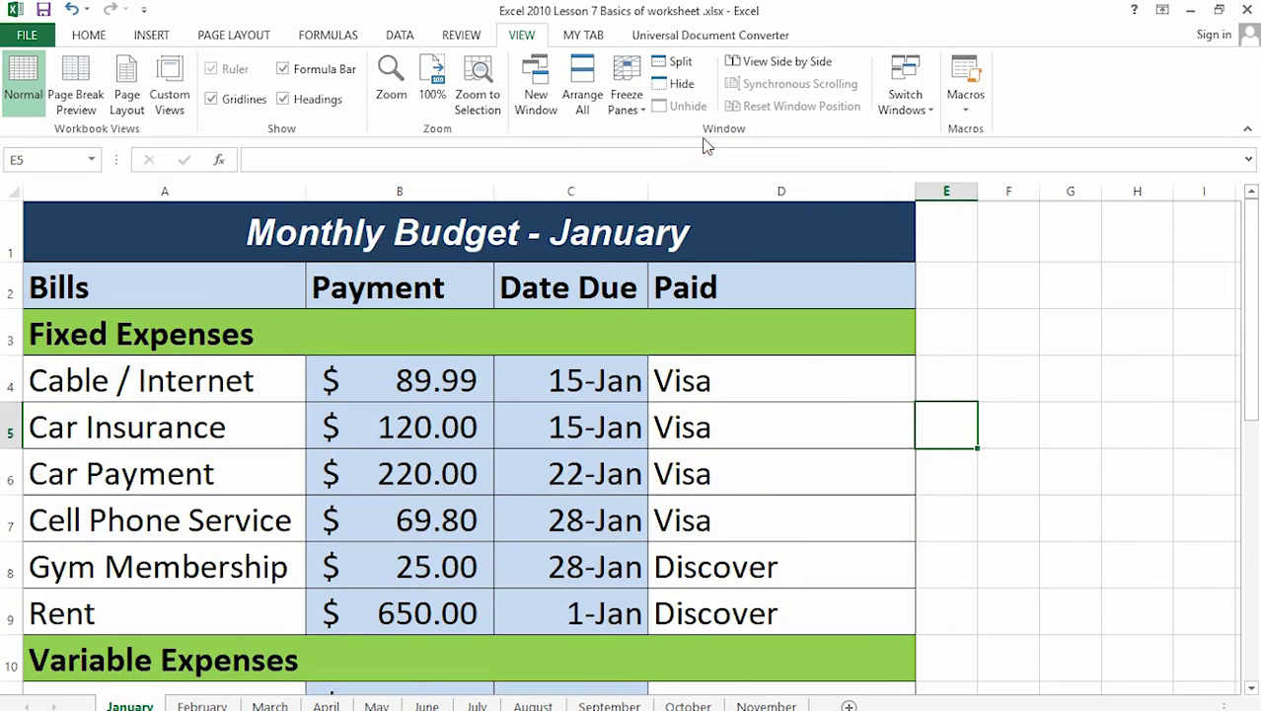
left_click(1022, 387)
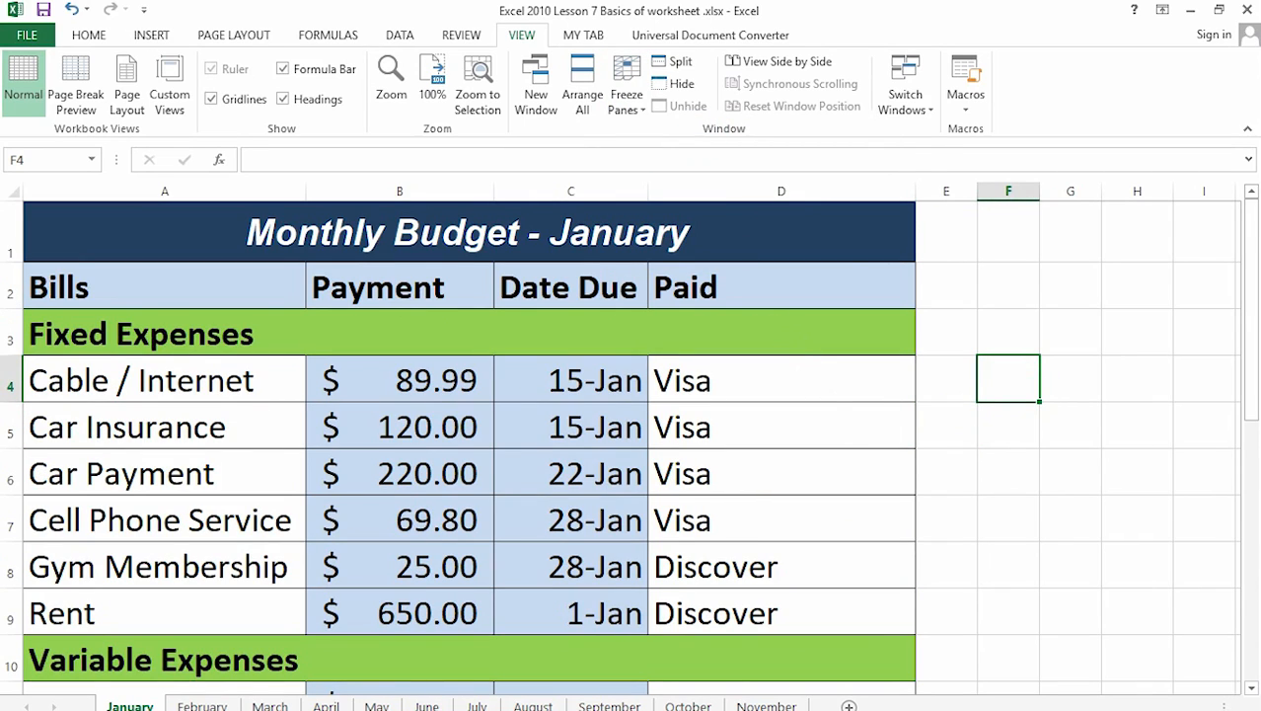
Step: Switch to PowerPoint, highlight "and column" in the last list item, and return to the Excel workbook
key("alt+Tab")
left_click_drag(698, 632, 747, 612)
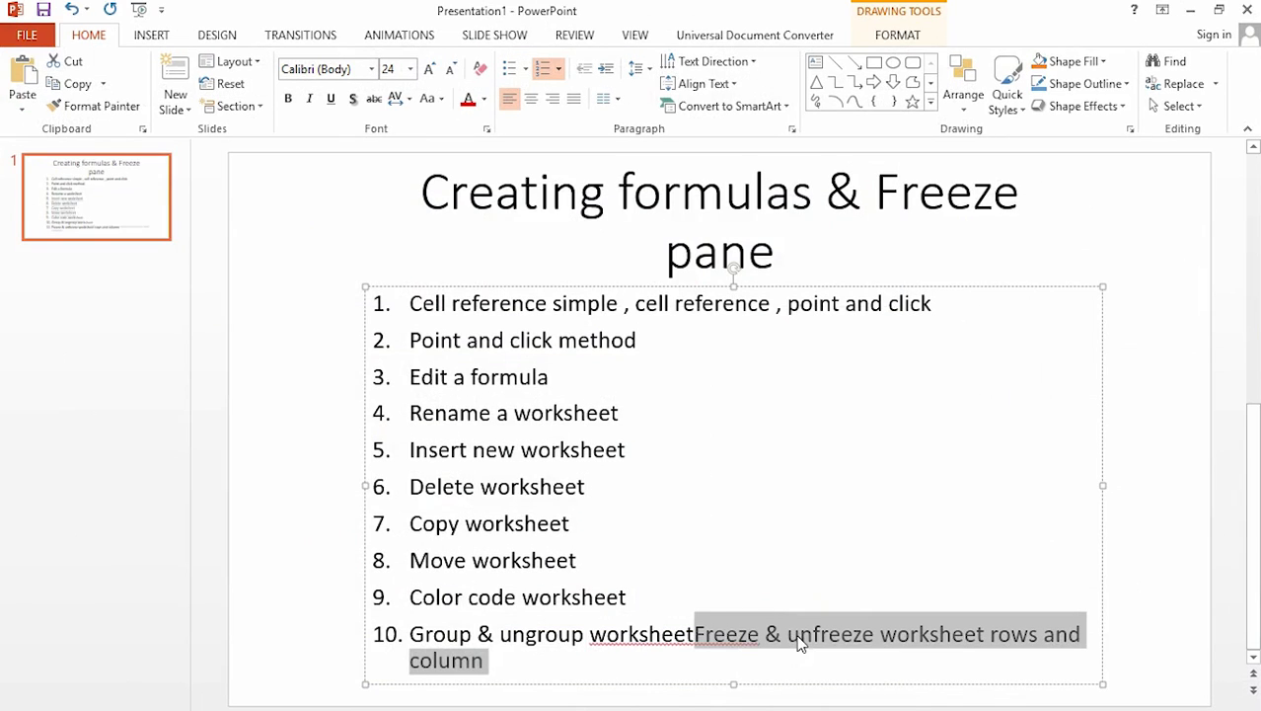
key("ctrl+z")
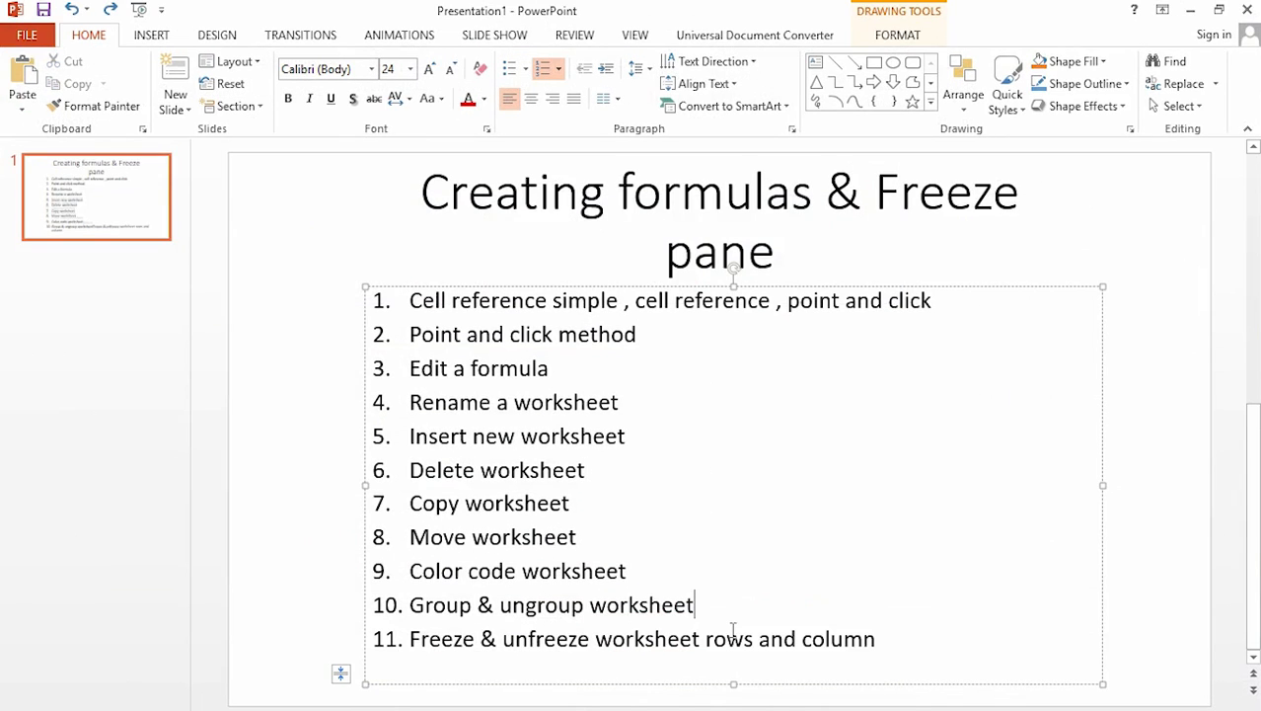
left_click_drag(879, 627, 797, 629)
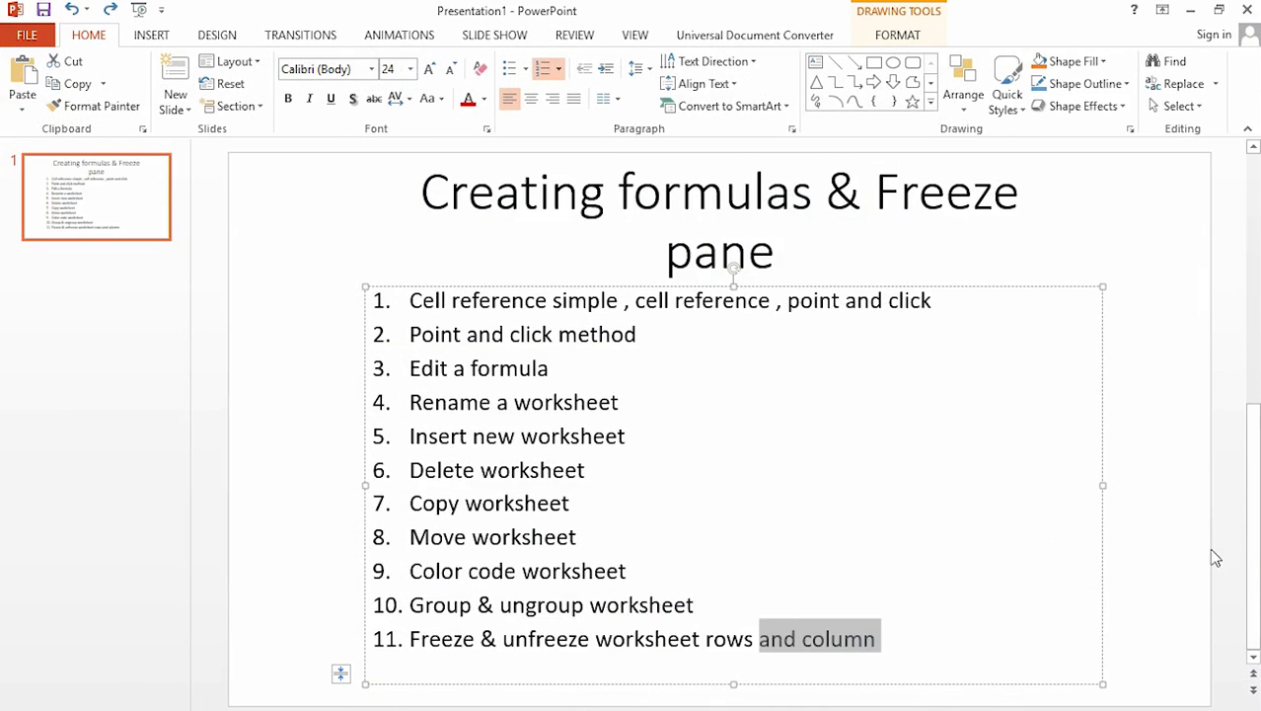
left_click(1190, 9)
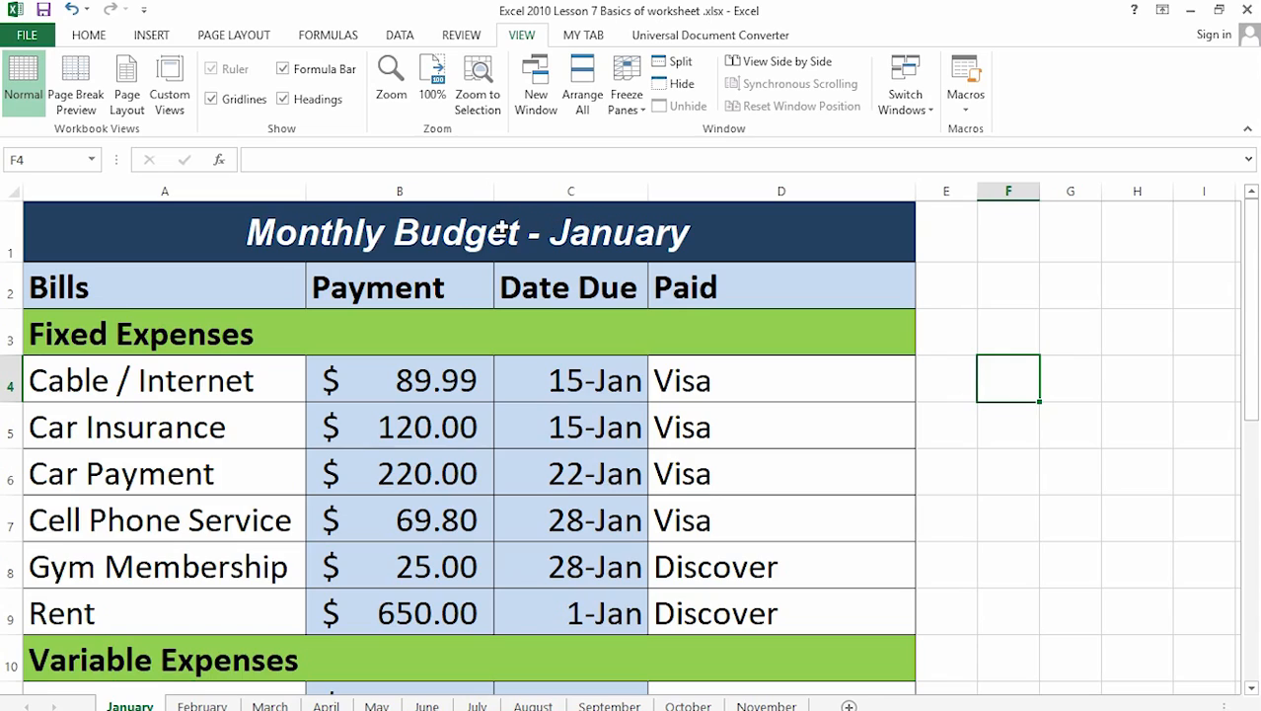
Step: Freeze the panes on the January worksheet with column B selected to lock the Bills column
left_click(417, 186)
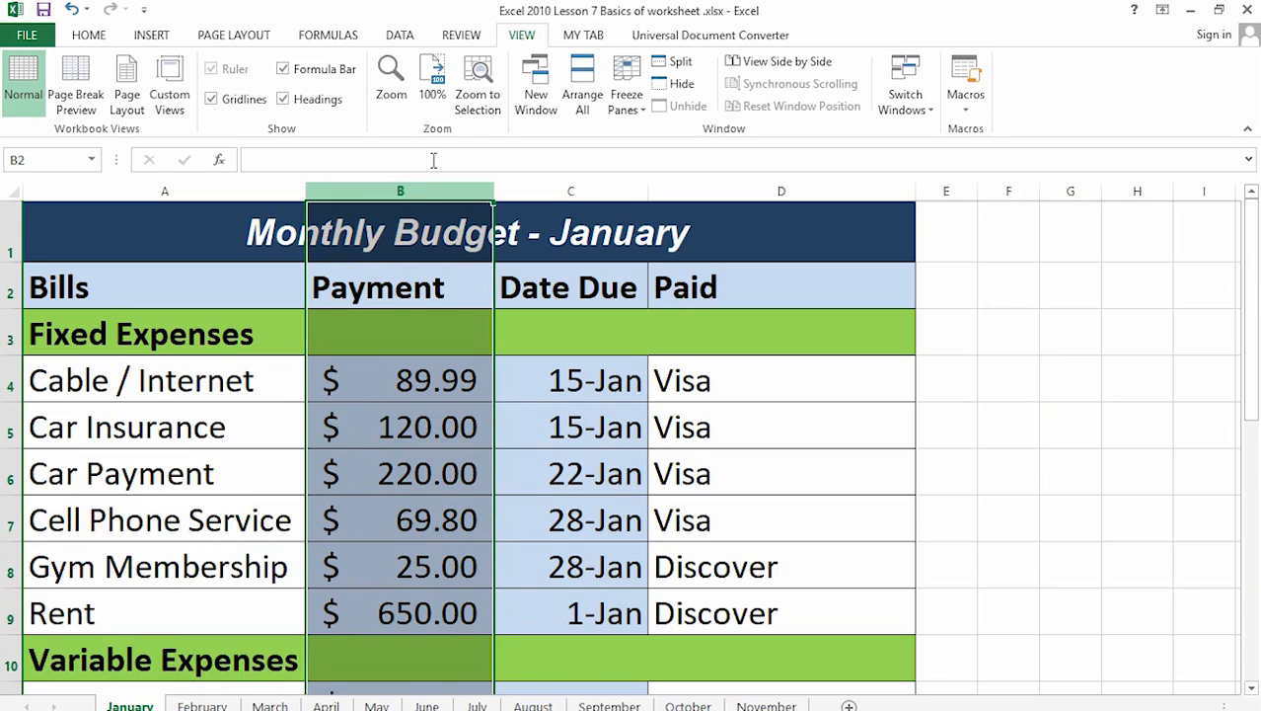
left_click(630, 103)
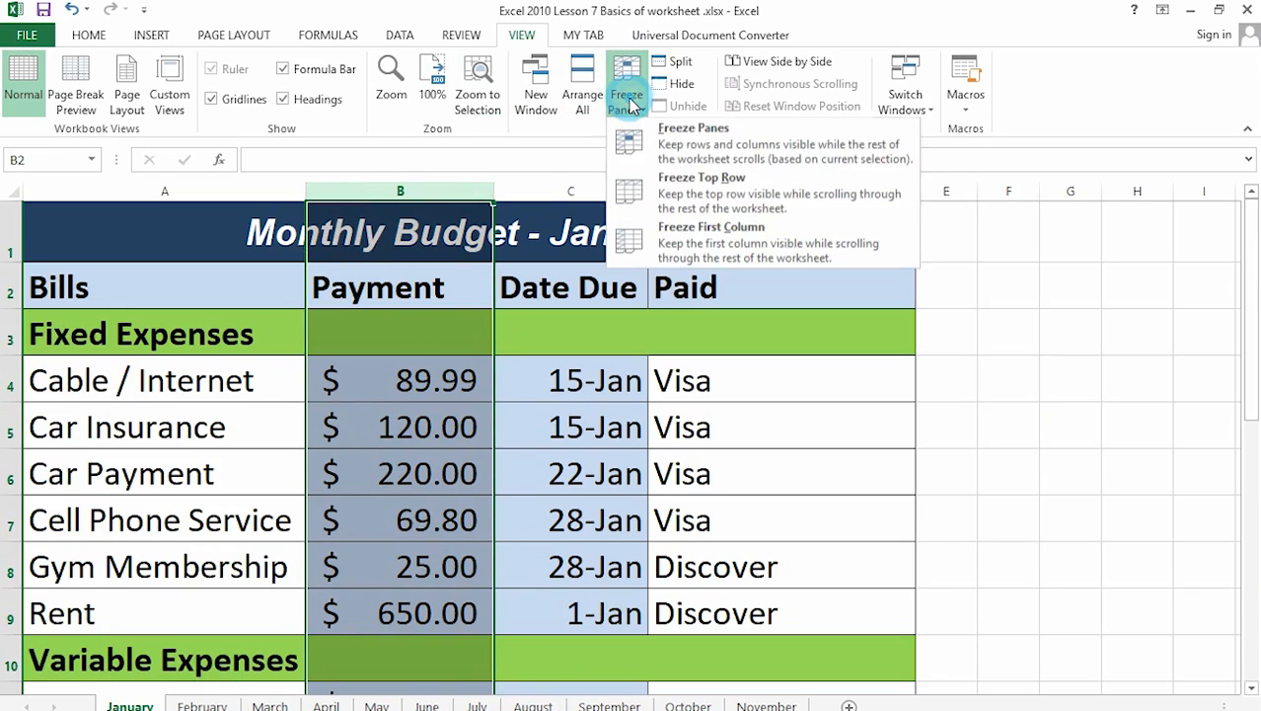
left_click(691, 140)
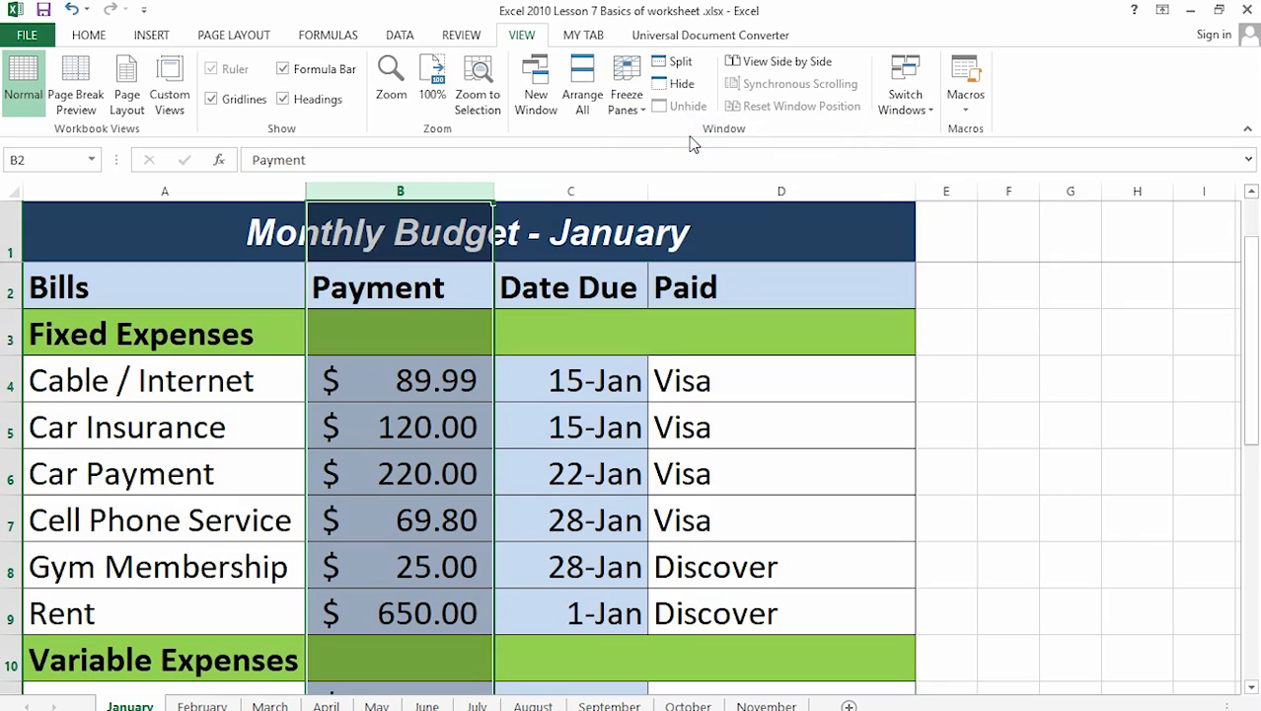
left_click(1025, 339)
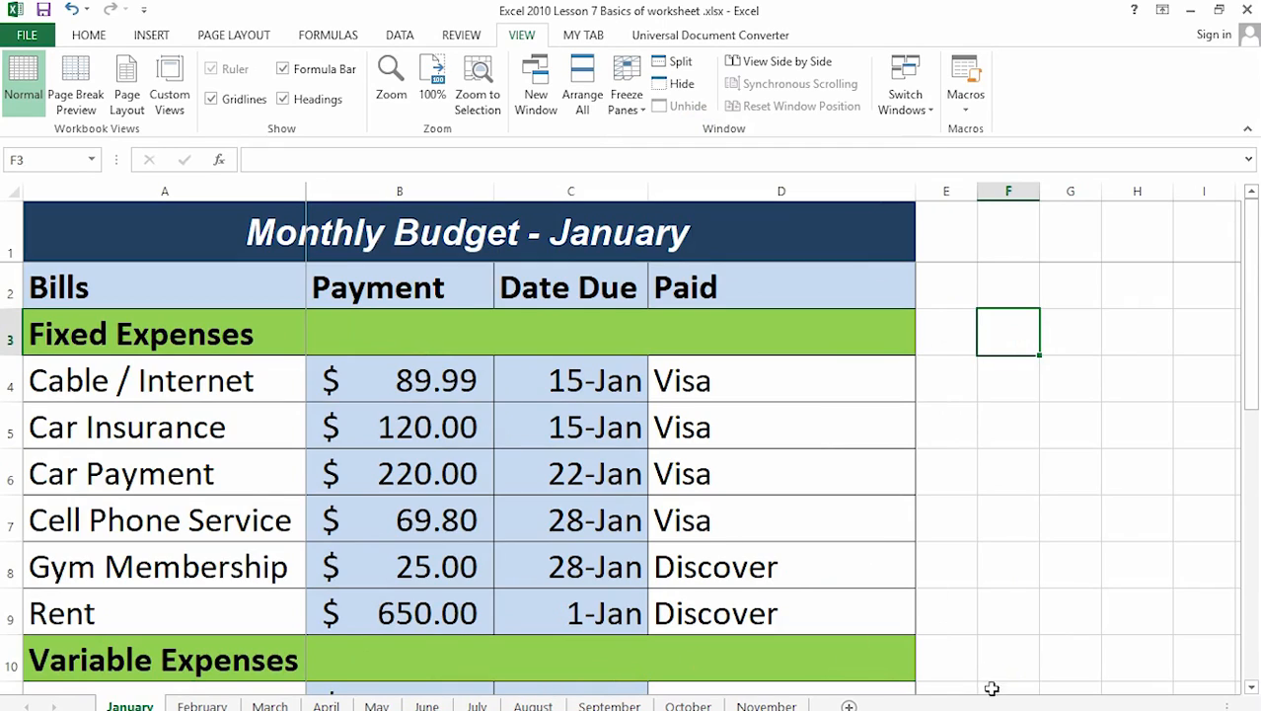
Step: Enter GHFFJ in cell O3 and check how the frozen Bills column behaves while viewing distant columns and lower rows
left_click_drag(1161, 710, 1170, 709)
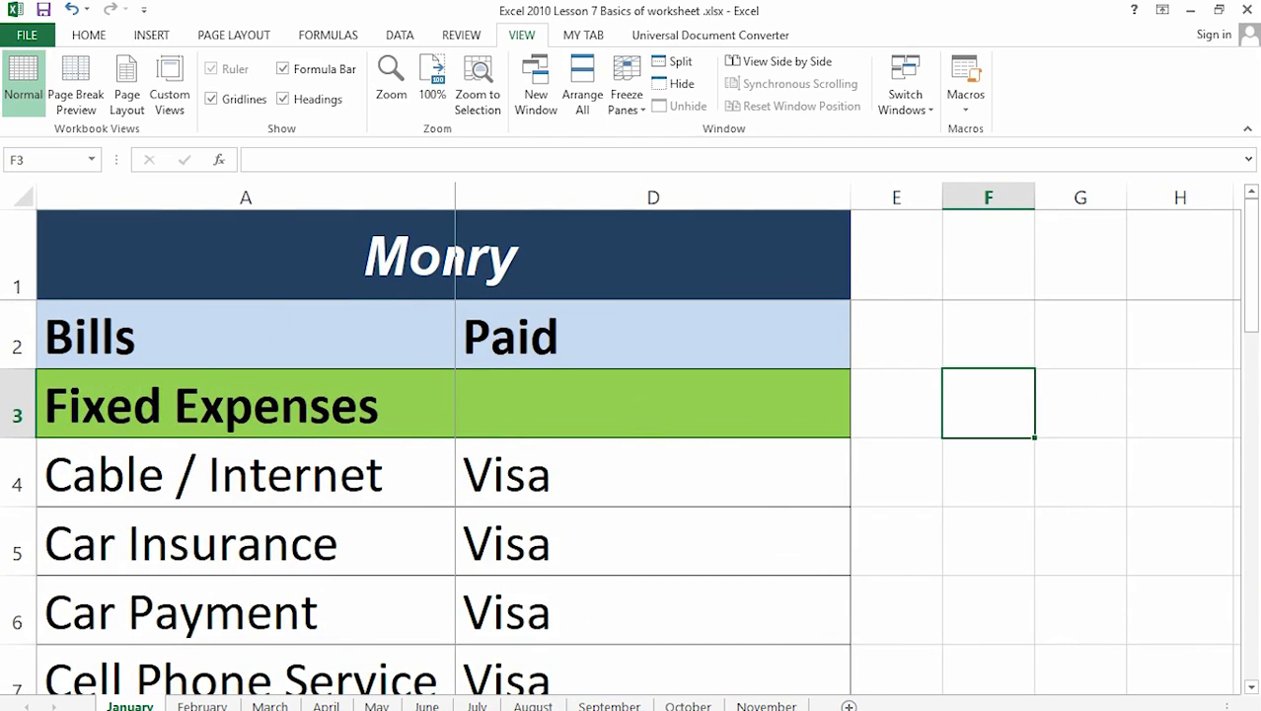
left_click_drag(1169, 709, 1159, 709)
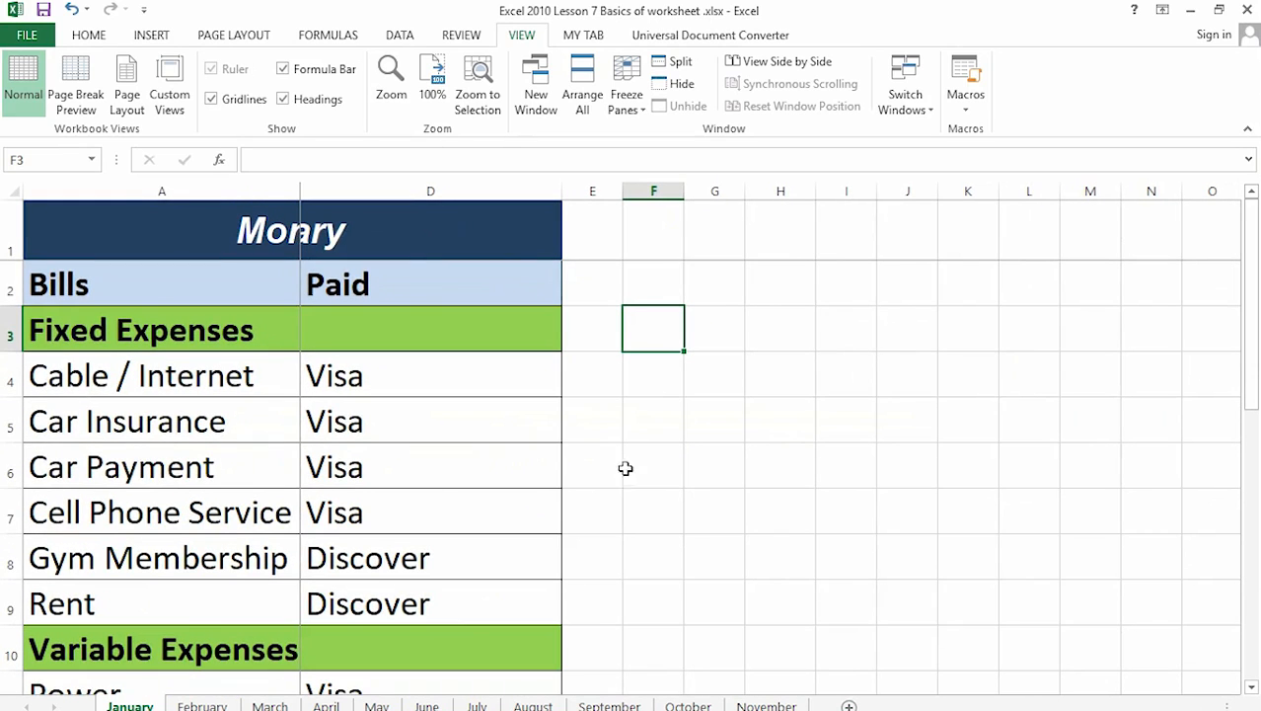
left_click(1197, 329)
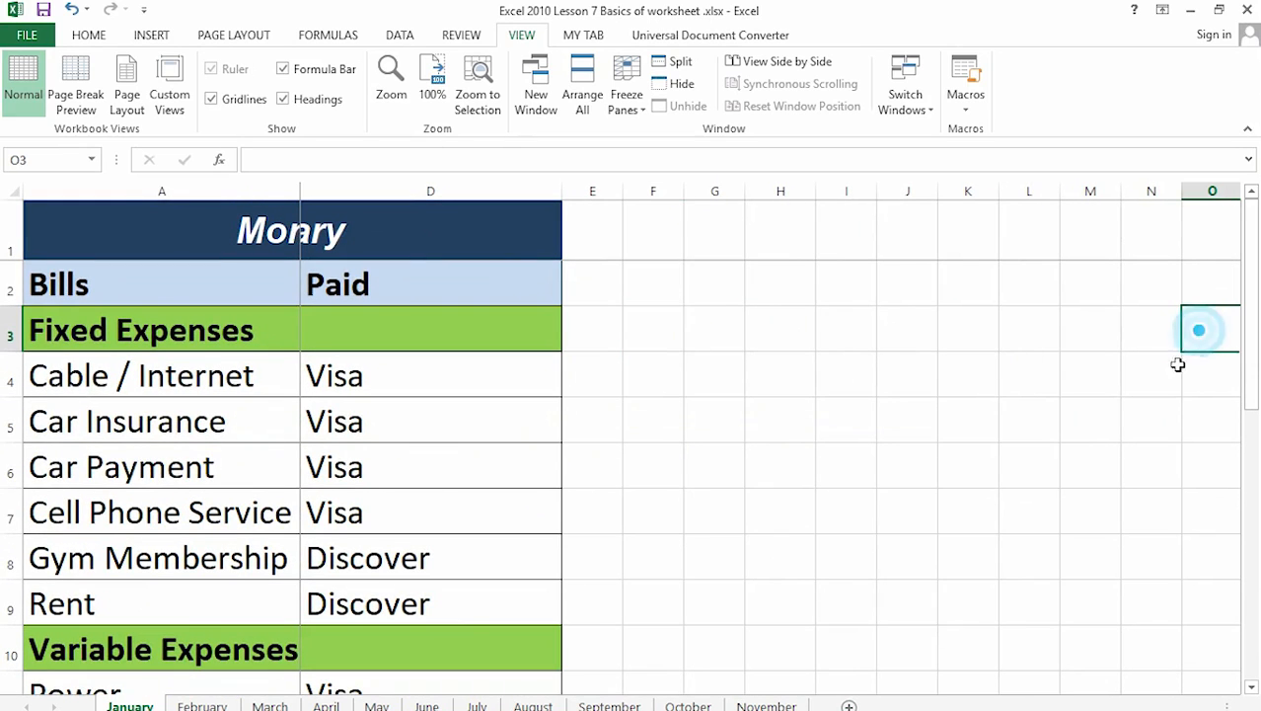
type("GHFFJ")
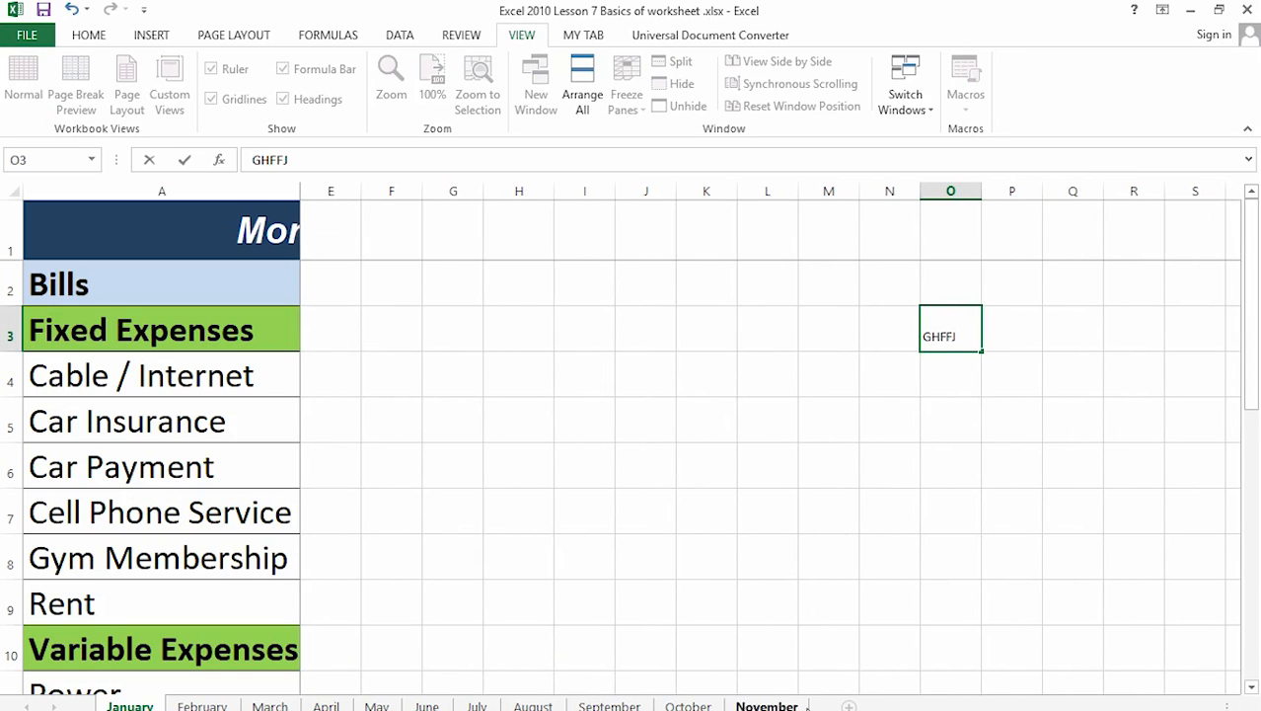
left_click(1047, 600)
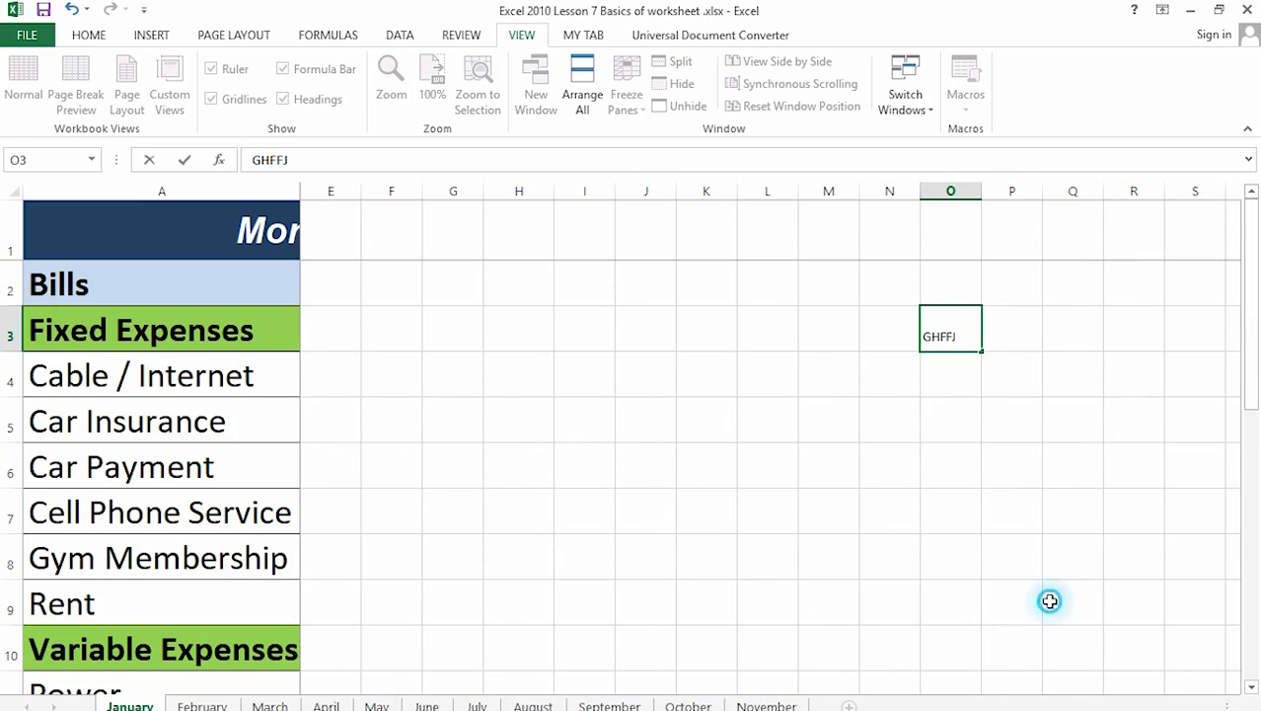
left_click(1208, 331)
scroll(162, 436, "down", 3)
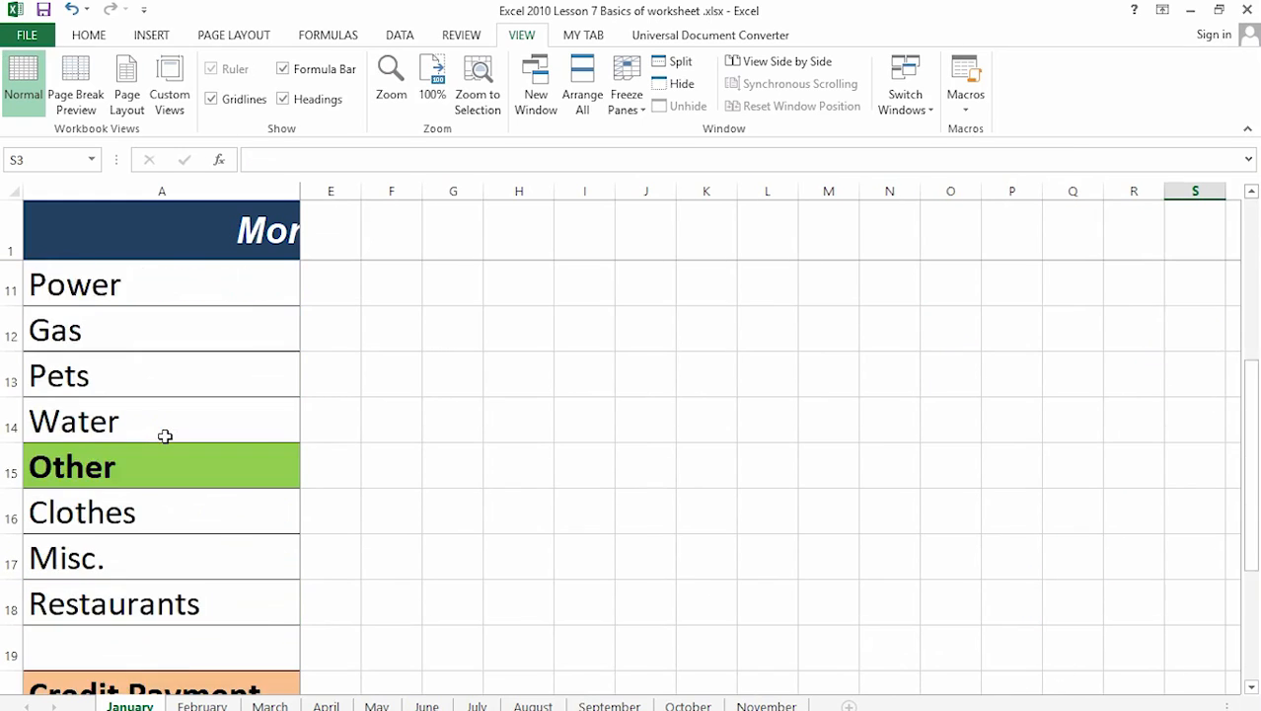
scroll(704, 359, "up", 3)
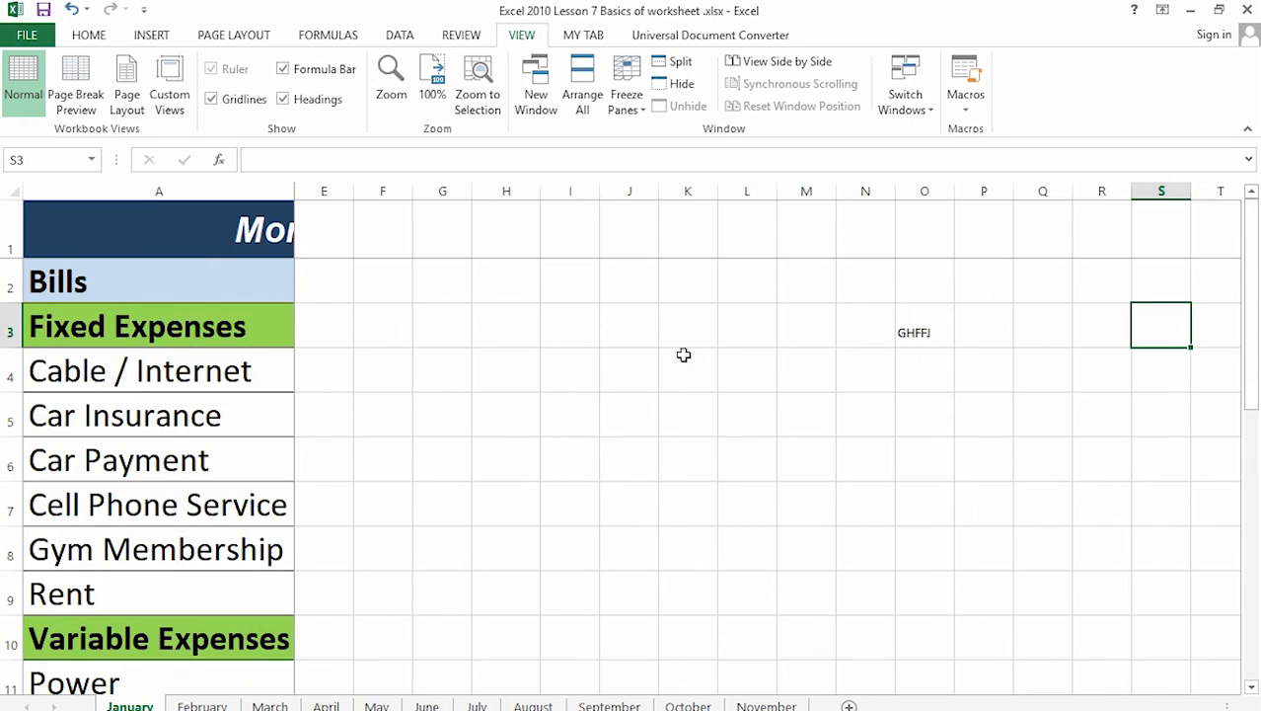
Step: Examine how the frozen Bills column behaves while moving along row 1 from column H out to column AO
left_click(159, 190)
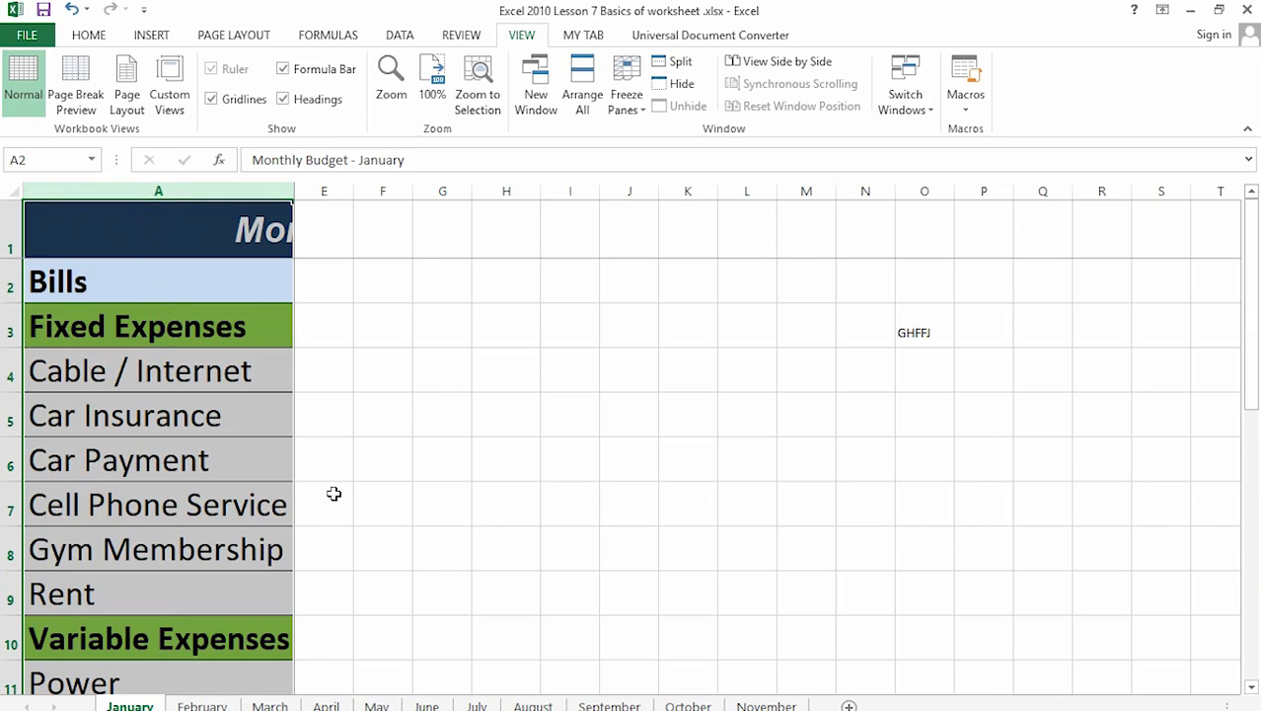
left_click(497, 247)
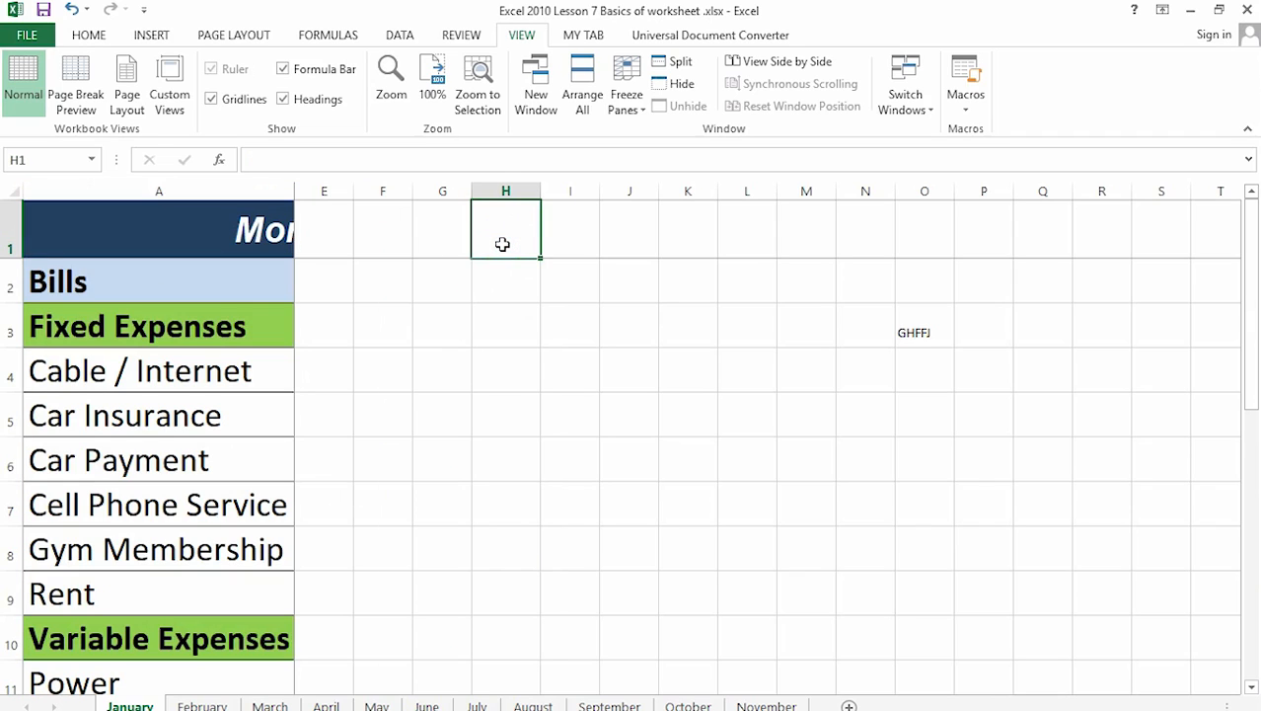
key("Right")
key("Right")
key("Right")
key("Right")
key("Right")
key("Right")
key("Right")
key("Right")
key("Right")
key("Right")
key("Right")
key("Right")
key("Right")
key("Right")
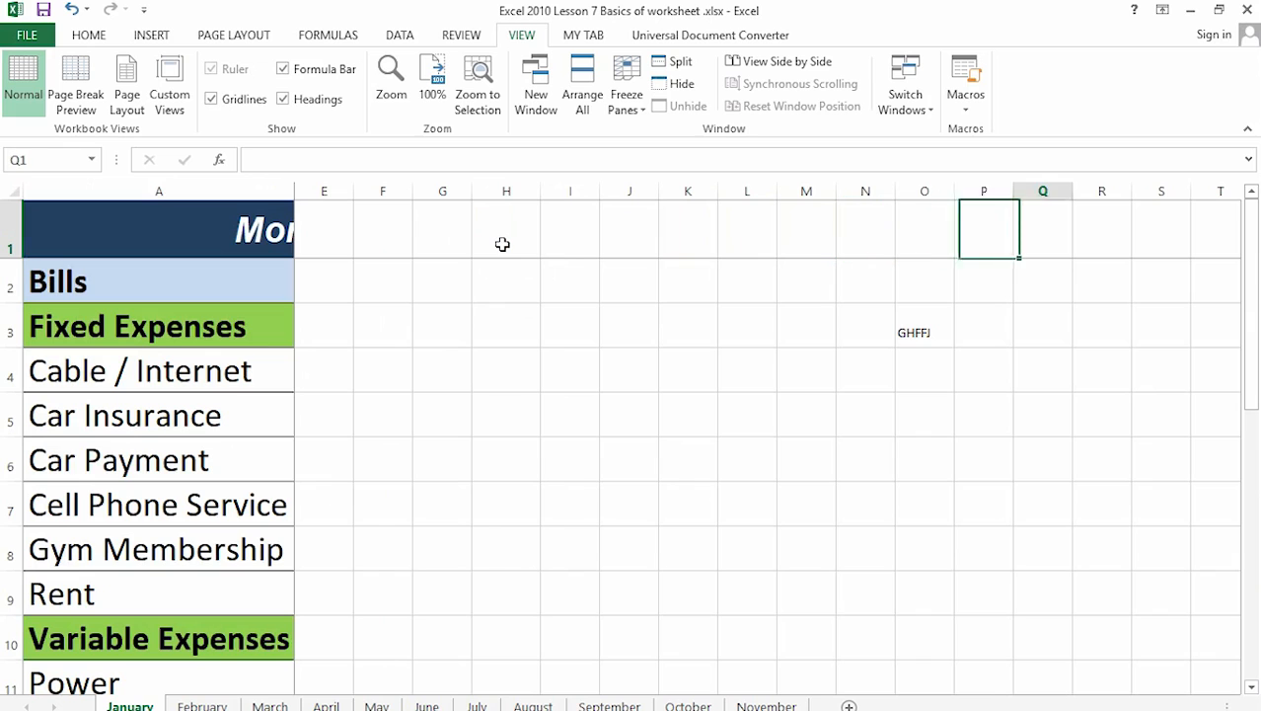
key("Right")
key("Right")
key("Right")
key("Right")
key("Right")
key("Right")
key("Right")
key("Right")
key("Right")
key("Right")
key("Right")
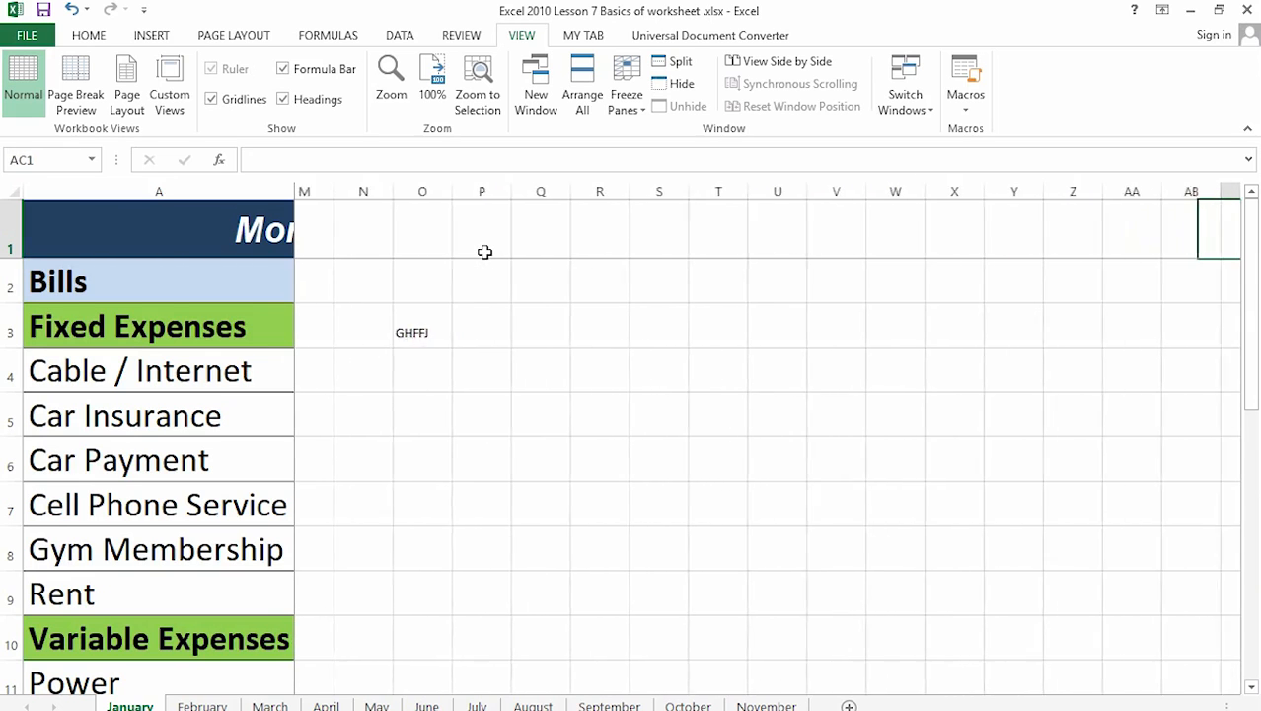
key("Right")
key("Right")
key("Right")
key("Right")
key("Right")
key("Right")
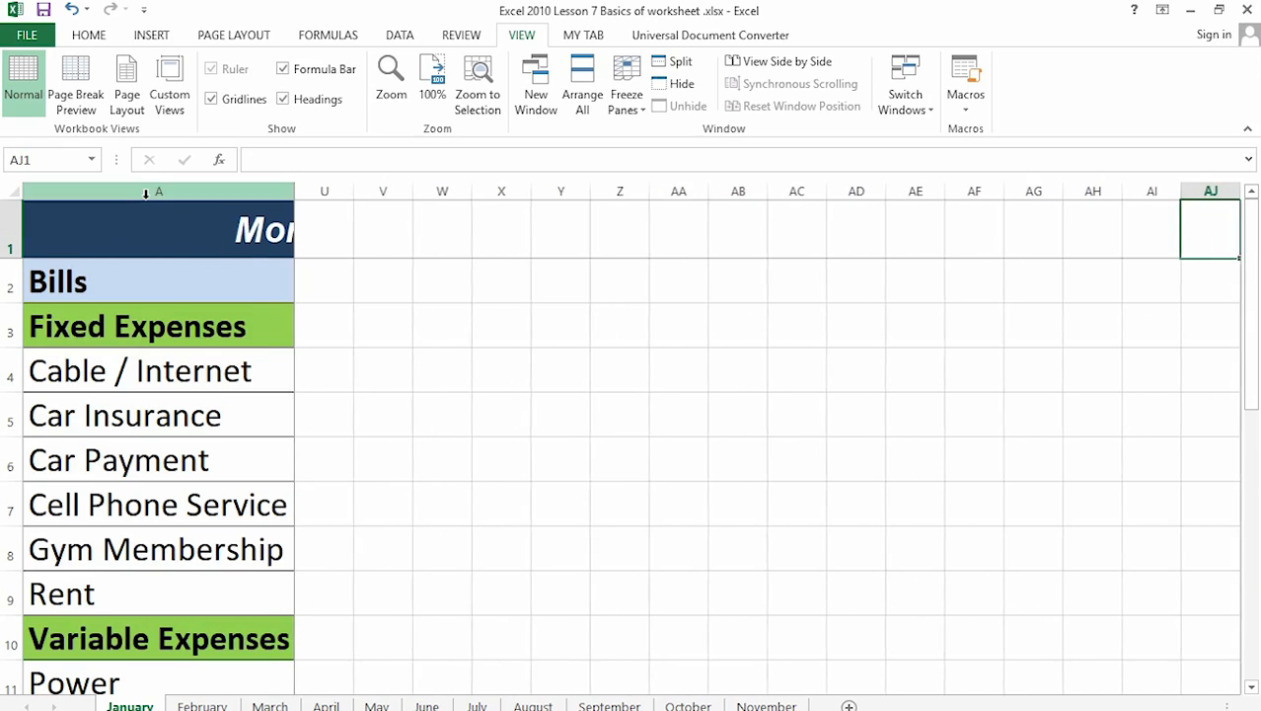
key("Right")
key("Right")
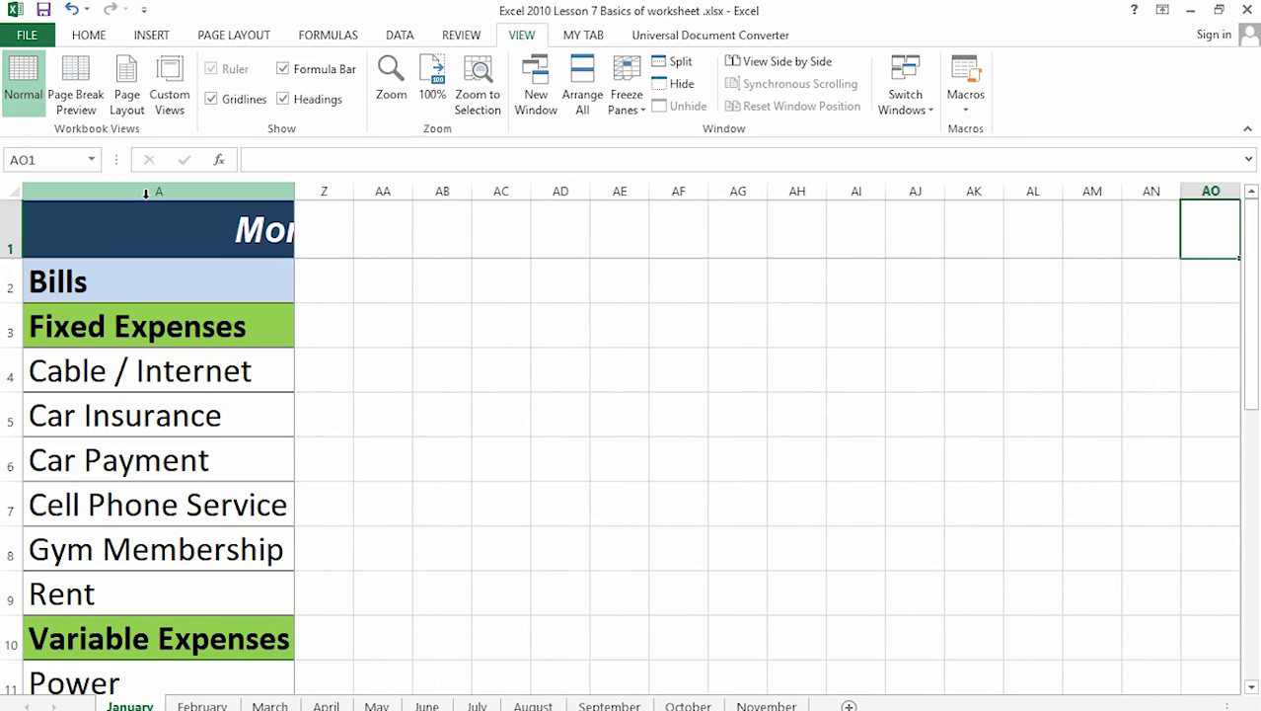
Step: Return to the title cell A1 and unfreeze the panes on the January worksheet
key("Left")
key("Left")
key("Left")
key("Left")
key("Left")
key("Left")
key("Left")
key("Left")
key("Left")
key("Left")
key("Left")
key("Left")
key("Left")
key("Left")
key("Left")
key("Left")
key("Left")
key("Left")
key("Left")
key("Left")
key("Left")
key("Left")
key("Left")
key("Left")
key("Left")
key("Left")
key("Left")
key("Left")
key("Left")
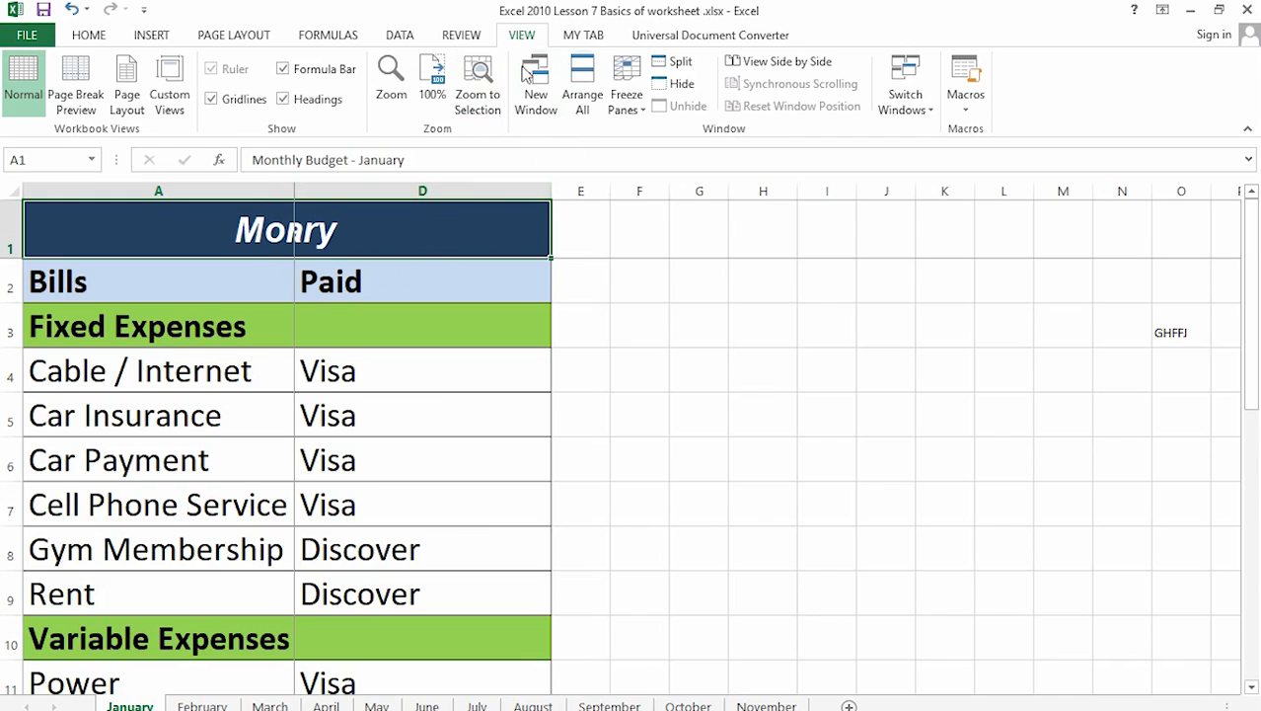
left_click(626, 98)
left_click(693, 144)
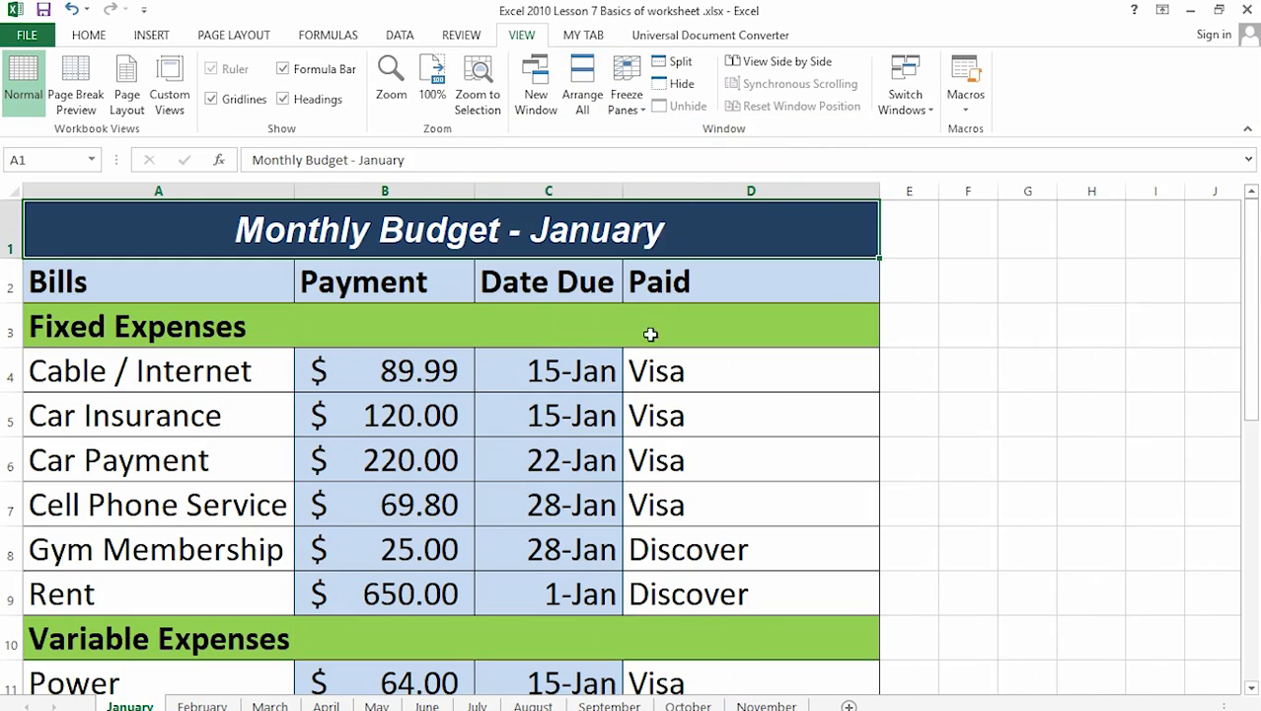